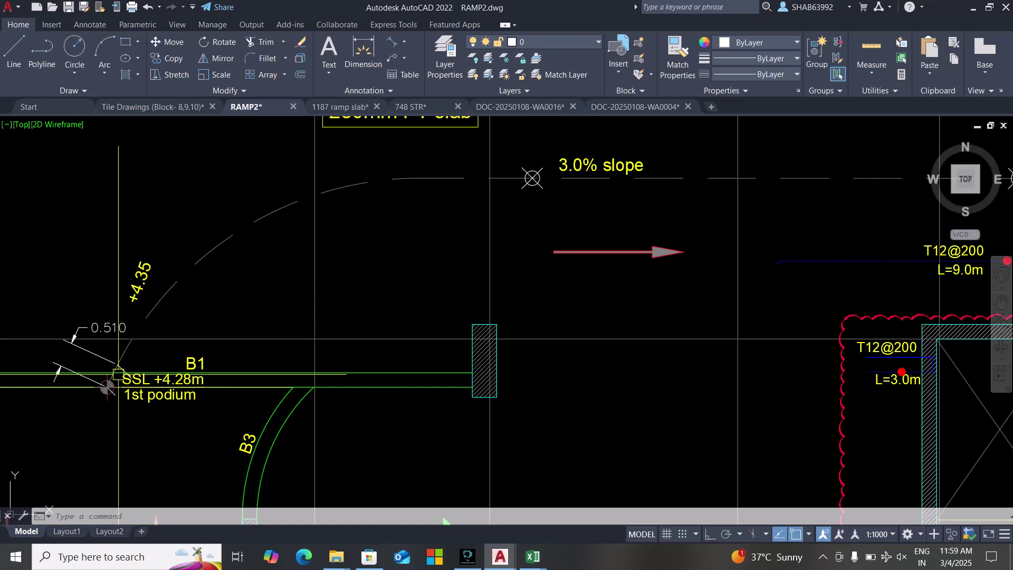
Look over the whole 1st podium slab layout and its curved ramp path.
scroll(118, 374, down, 10)
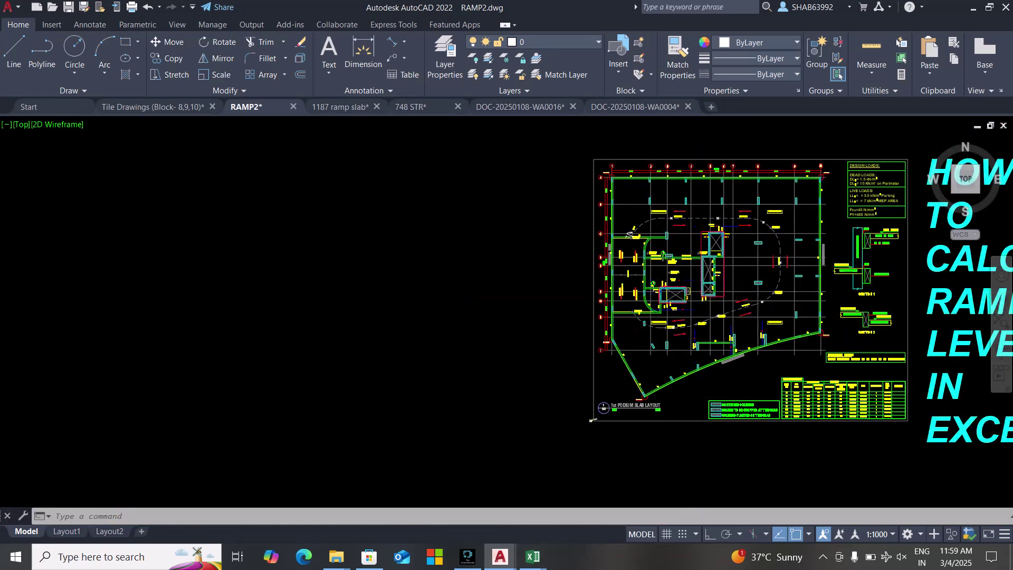
scroll(475, 453, up, 4)
scroll(475, 454, down, 2)
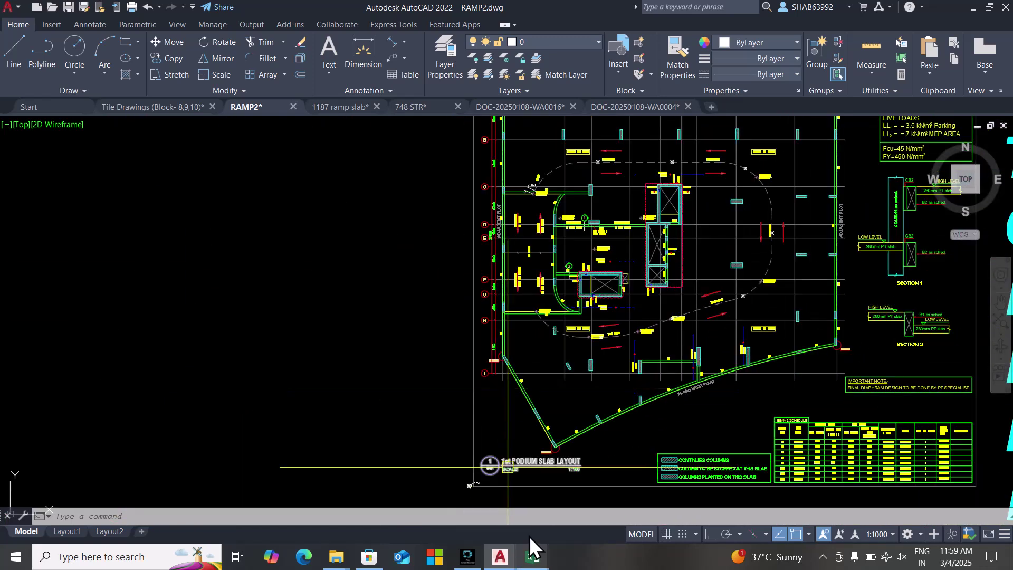
Switch to the DOC-20250108-WA0004 drawing and examine the ramp section with its level tags and spacing dimensions.
click(500, 558)
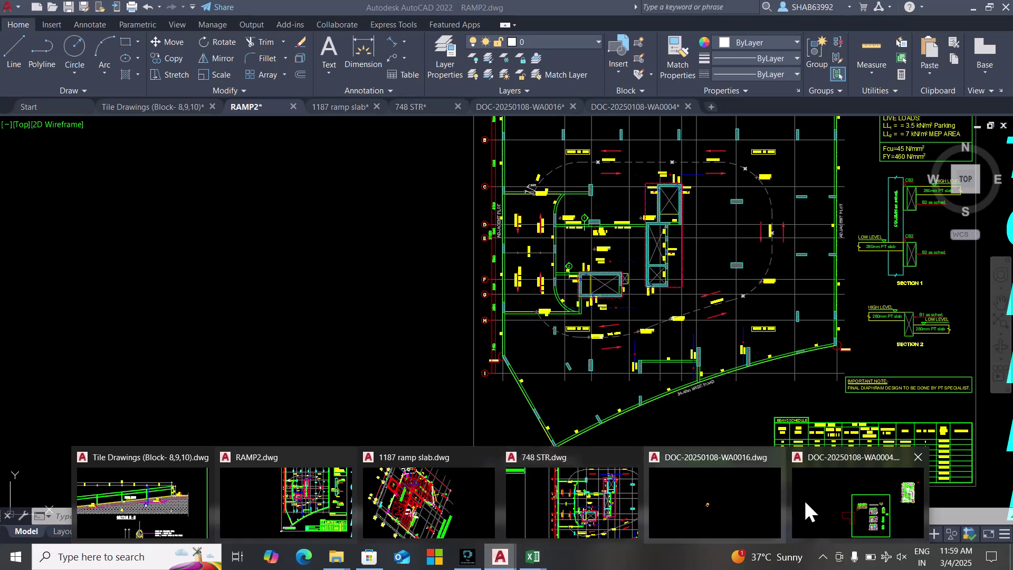
click(825, 513)
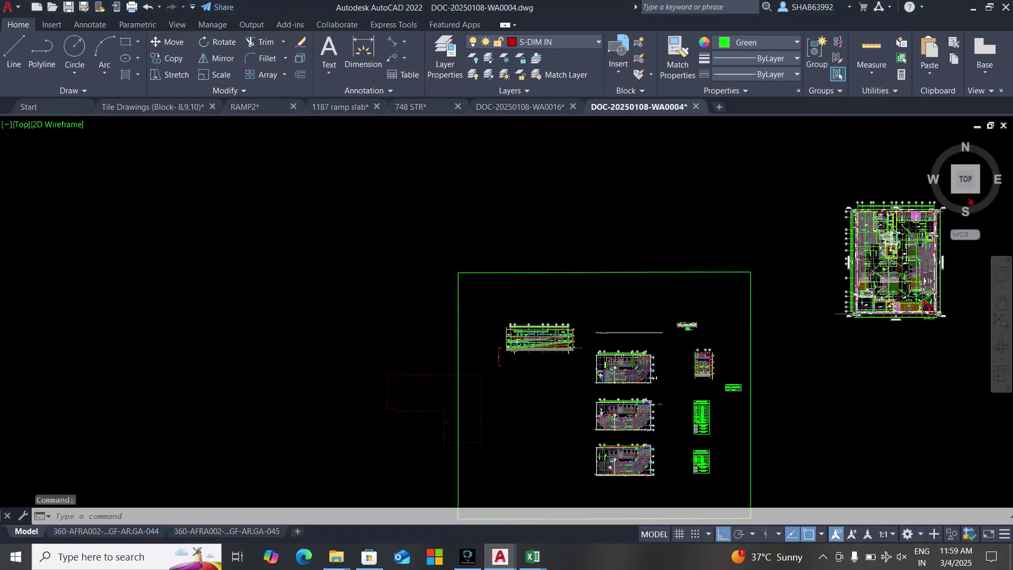
scroll(532, 332, up, 10)
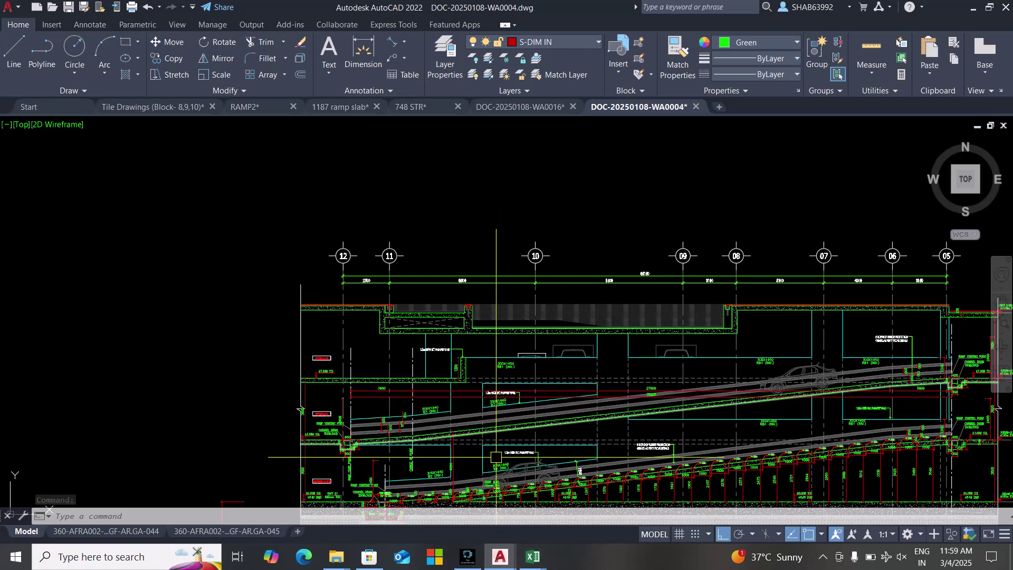
scroll(495, 408, up, 5)
scroll(527, 383, up, 3)
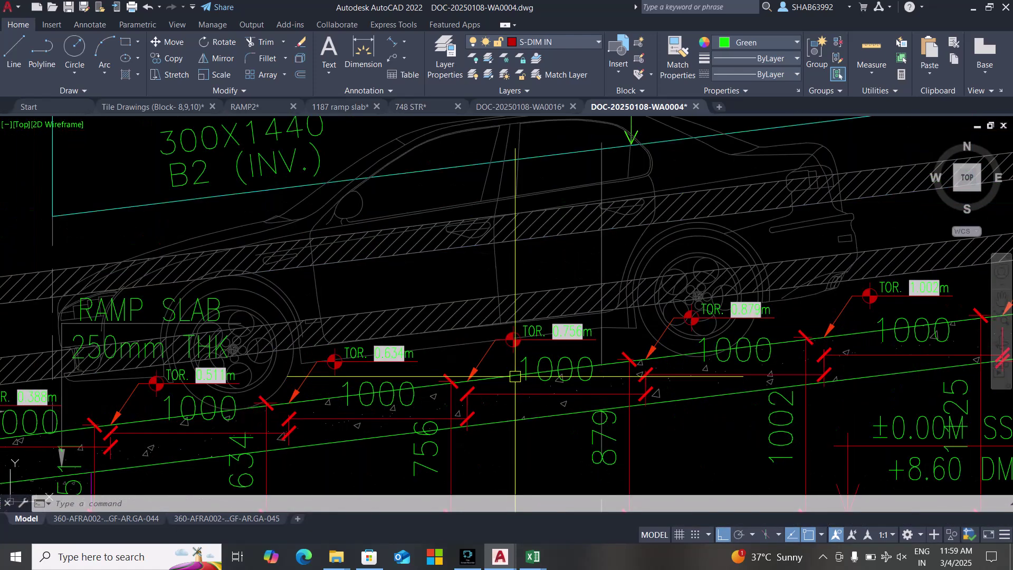
scroll(517, 358, down, 2)
scroll(509, 335, down, 5)
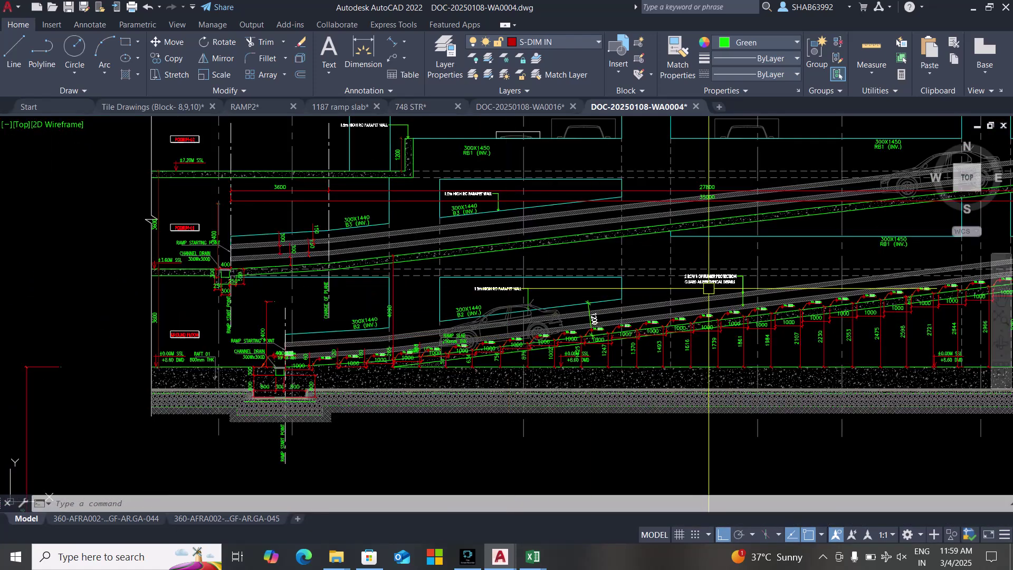
scroll(708, 287, up, 3)
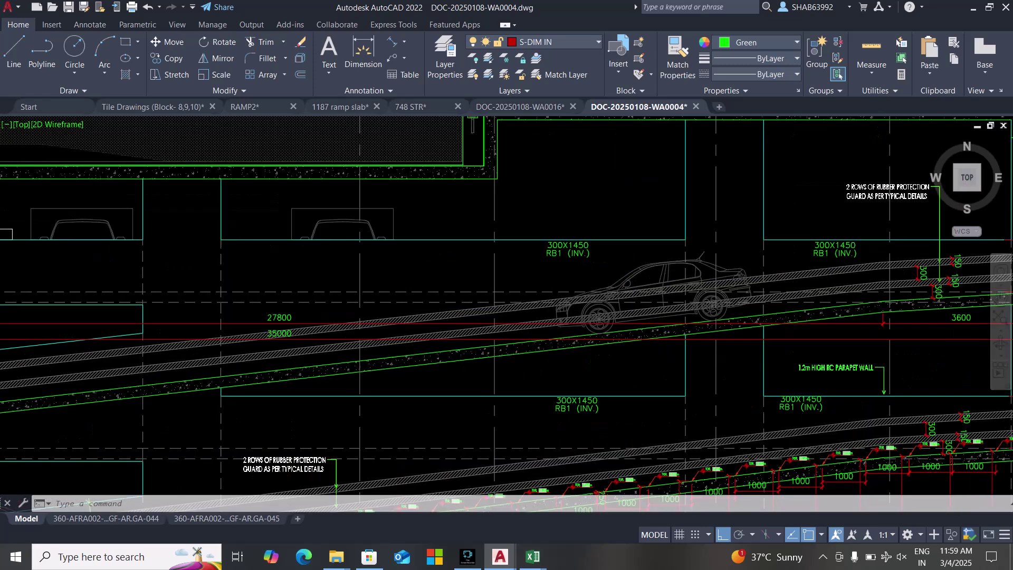
scroll(686, 260, up, 6)
scroll(662, 308, down, 9)
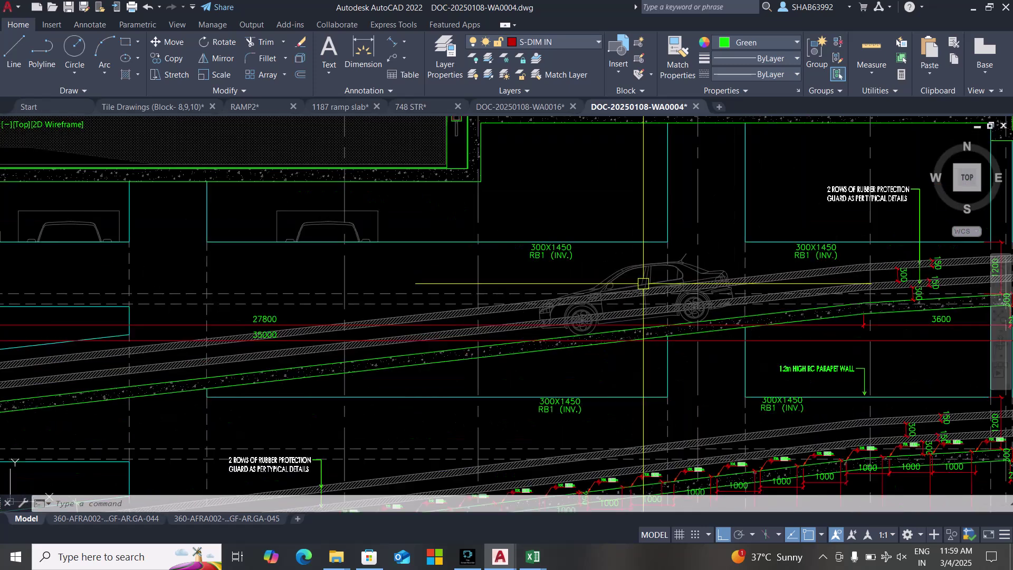
Inspect the inverted RB1 beams and car outlines above the upper ramp in the section.
scroll(436, 291, up, 8)
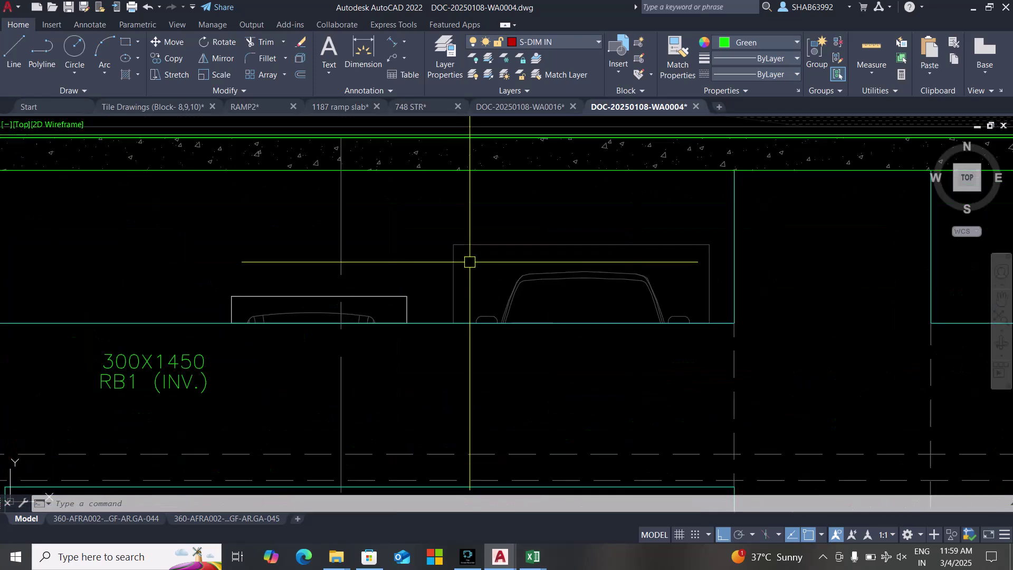
scroll(572, 270, up, 2)
scroll(575, 272, down, 6)
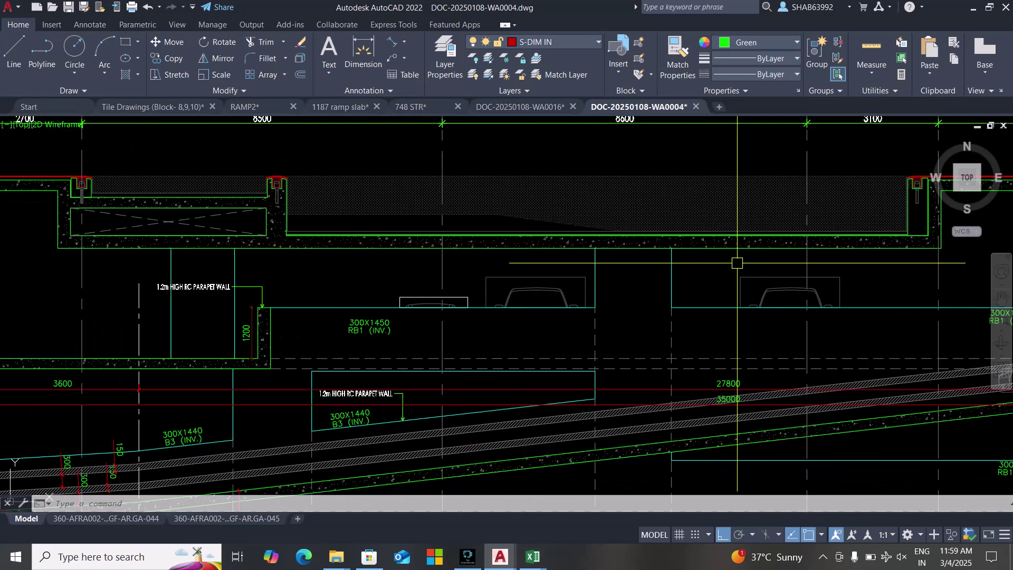
scroll(765, 290, up, 5)
scroll(794, 359, up, 3)
scroll(746, 362, down, 7)
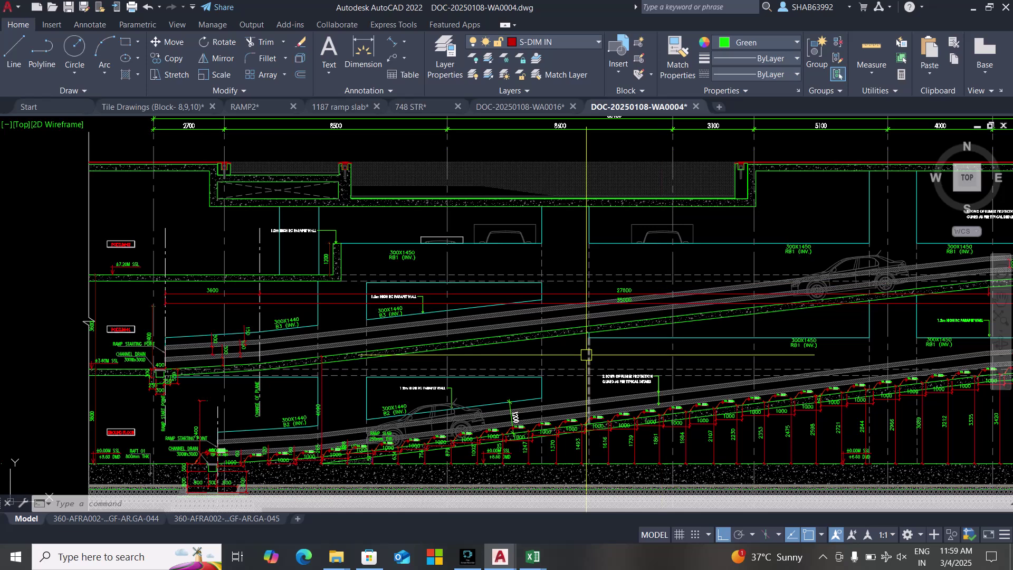
Examine the ramp starting point and the ground floor SSL and DMD level tags in the section.
drag(509, 376, 662, 276)
scroll(292, 371, up, 2)
scroll(316, 359, up, 4)
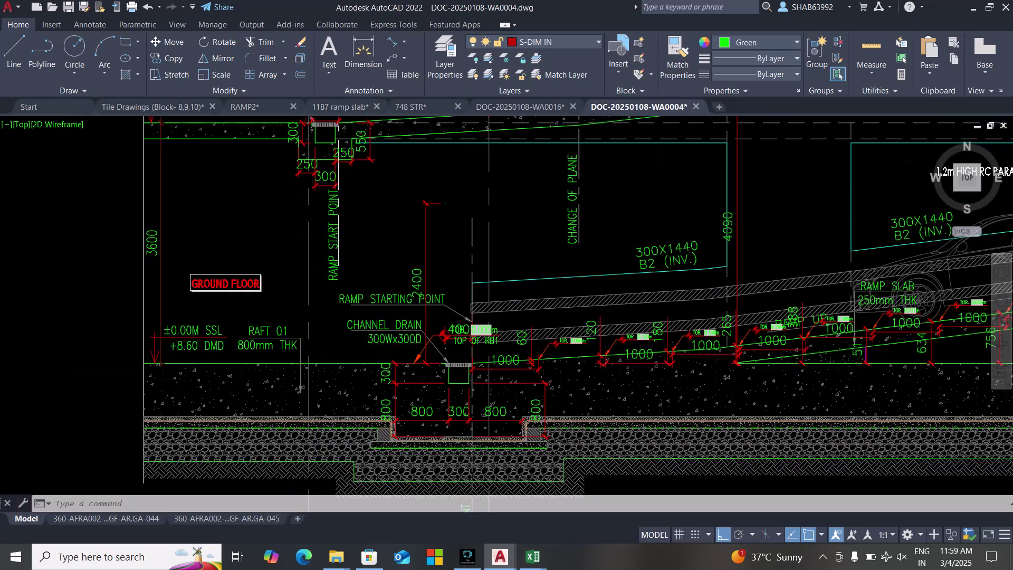
drag(352, 327, 635, 390)
scroll(418, 380, up, 4)
drag(429, 384, 499, 344)
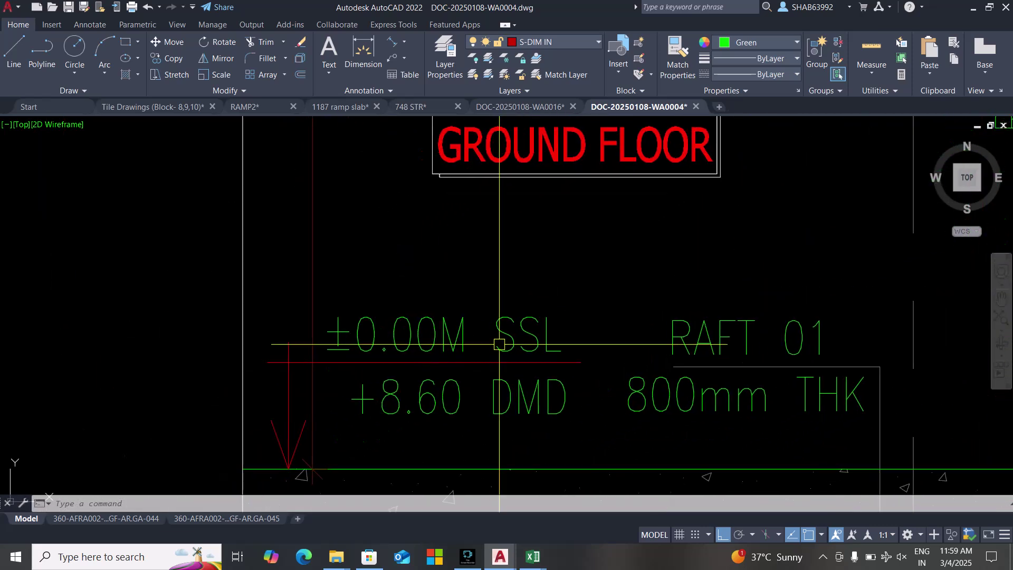
scroll(499, 343, up, 1)
scroll(490, 354, down, 6)
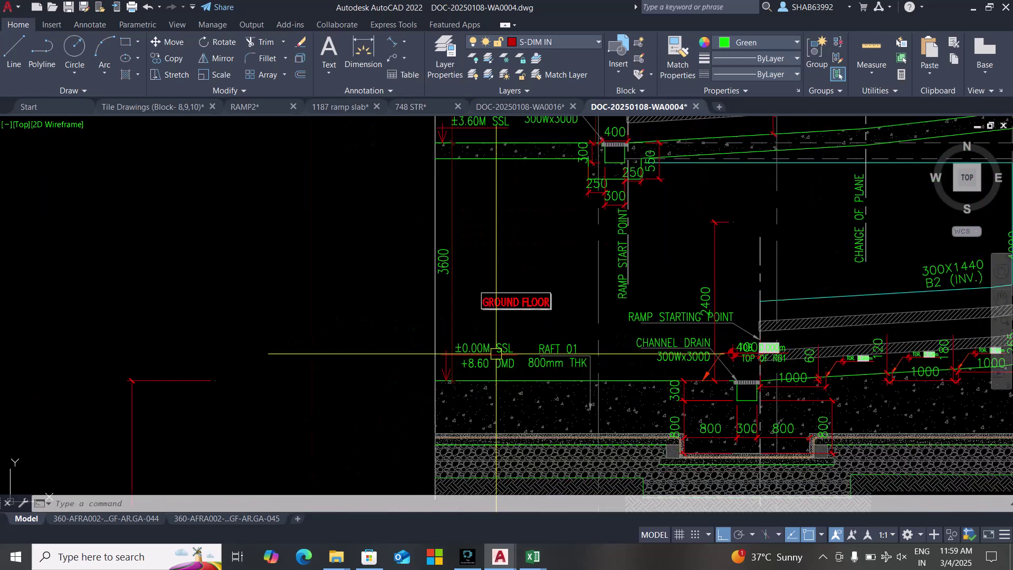
Follow the top-of-ramp level tags and height dimensions along the lower ramp slab.
scroll(444, 353, up, 5)
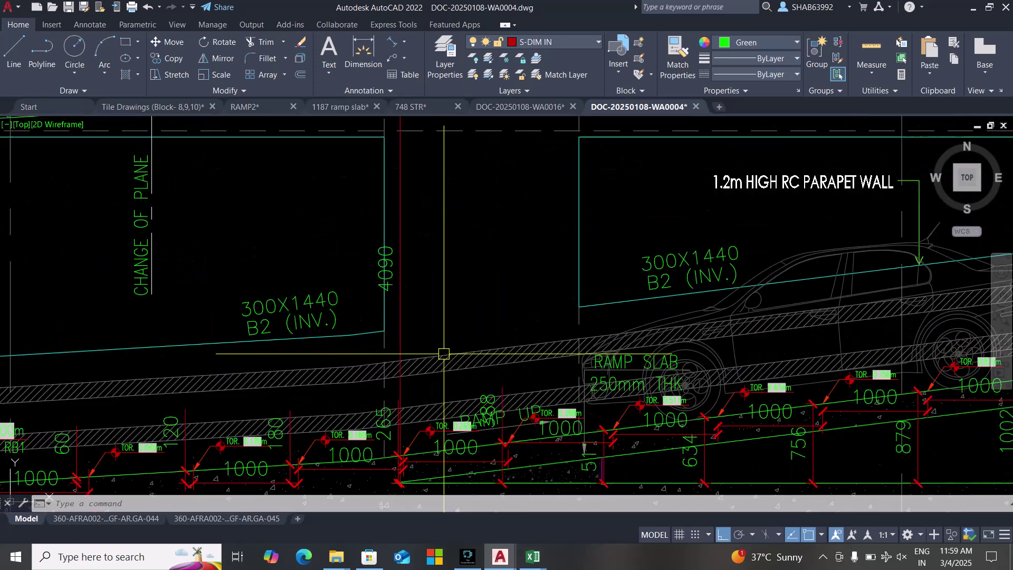
drag(671, 344, 321, 379)
scroll(309, 348, down, 4)
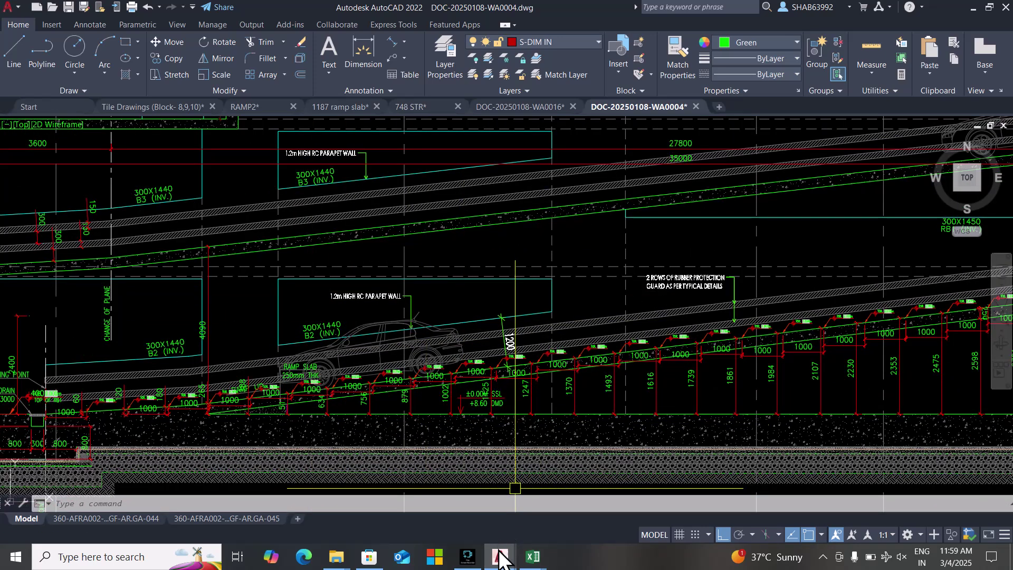
Switch to the 1187 ramp slab drawing and read the two-way road note for the ramp's slope, width and length.
mouse_move(500, 556)
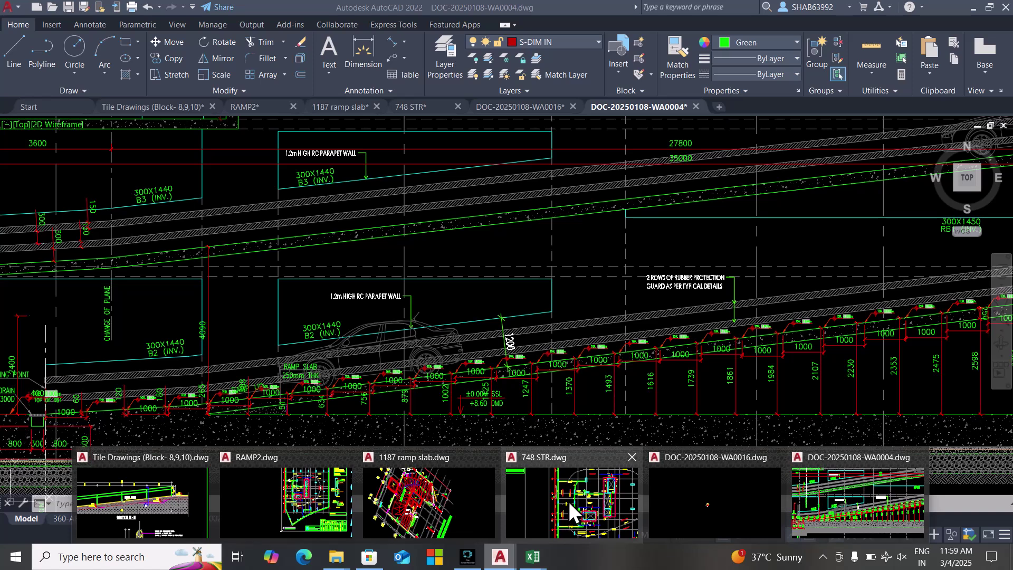
click(448, 501)
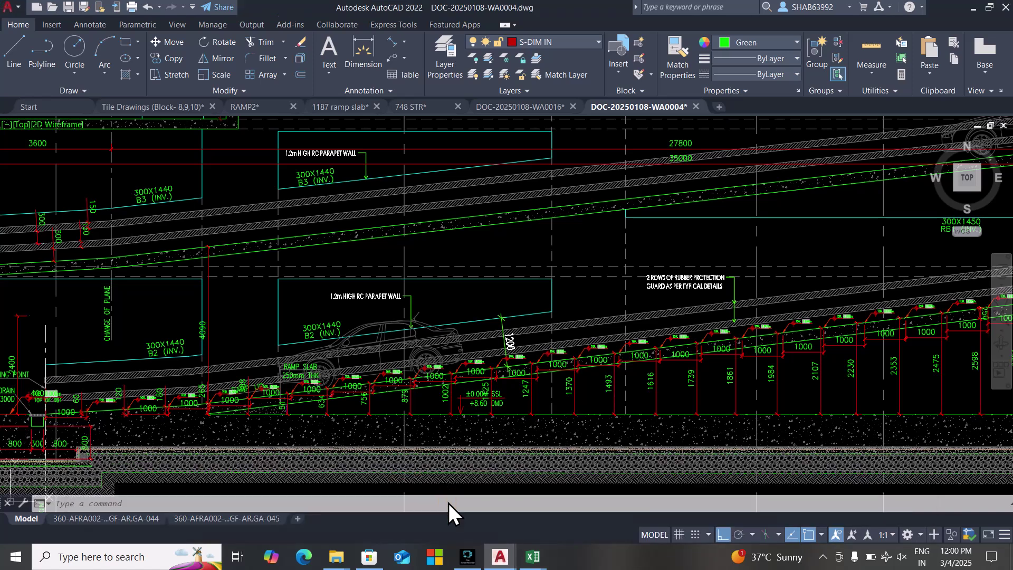
key(Escape)
scroll(599, 332, up, 3)
scroll(430, 311, down, 3)
scroll(498, 255, up, 6)
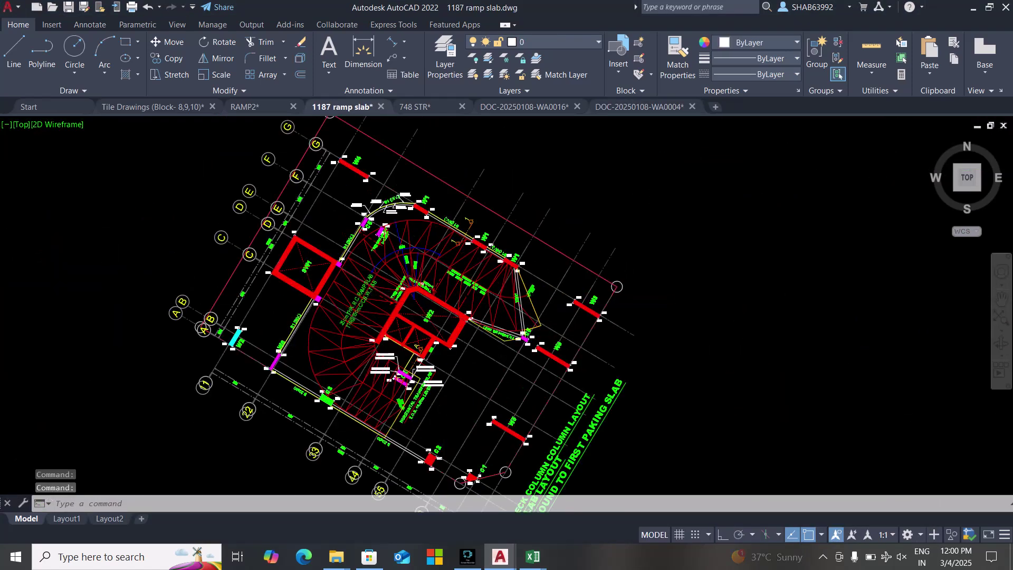
scroll(497, 255, up, 6)
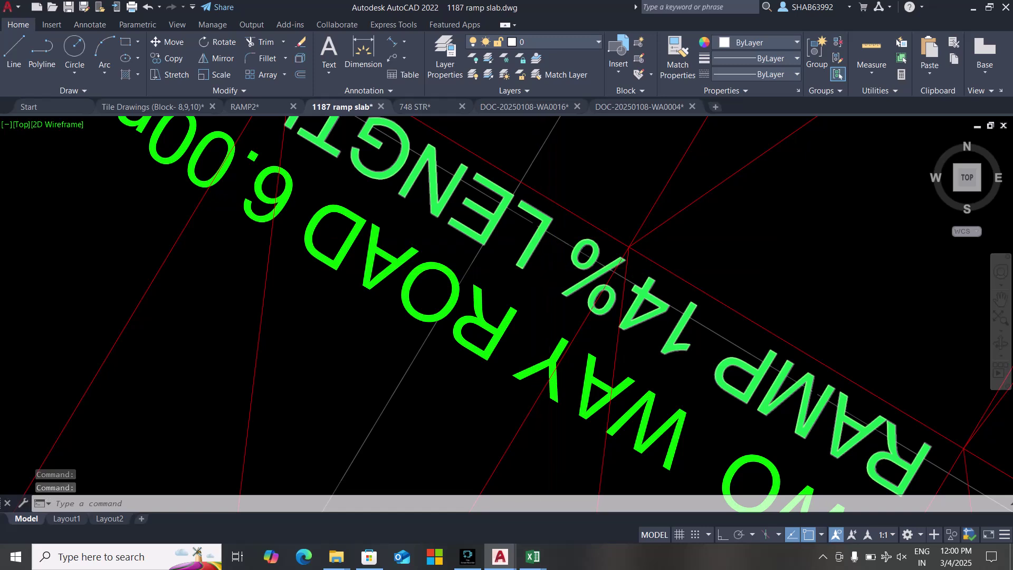
scroll(497, 255, down, 8)
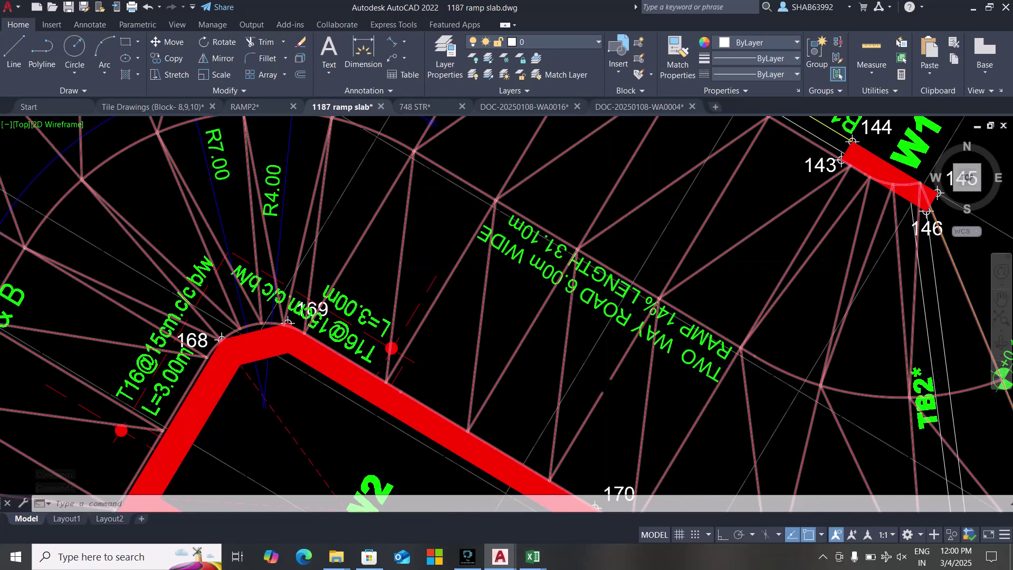
scroll(595, 253, up, 3)
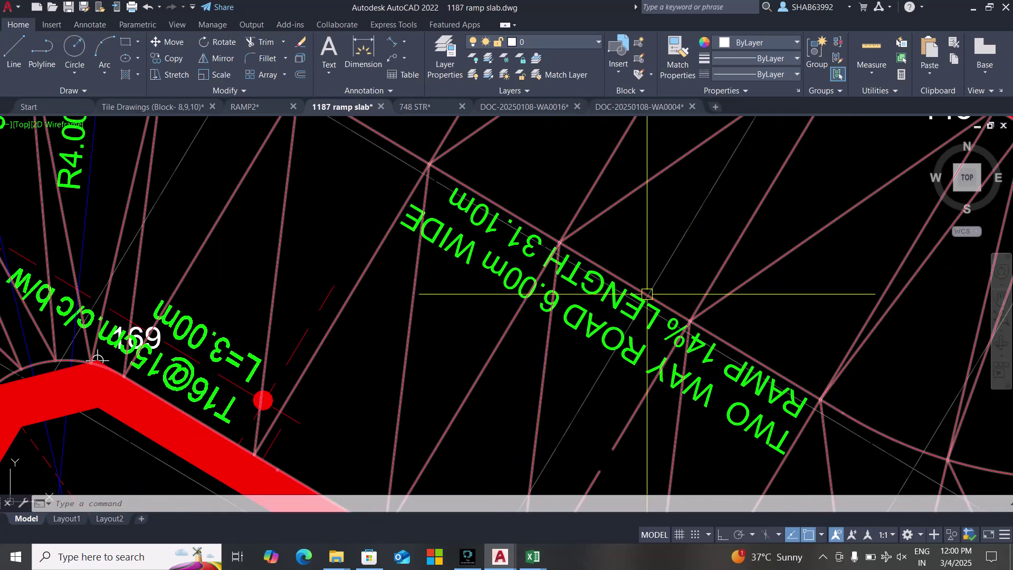
scroll(646, 292, up, 3)
scroll(645, 292, down, 6)
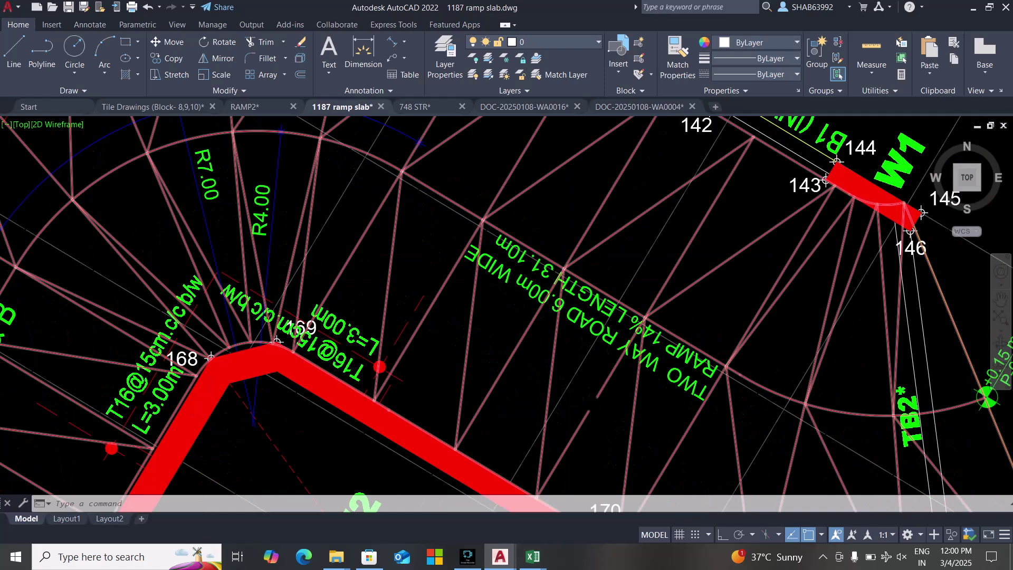
scroll(578, 293, down, 5)
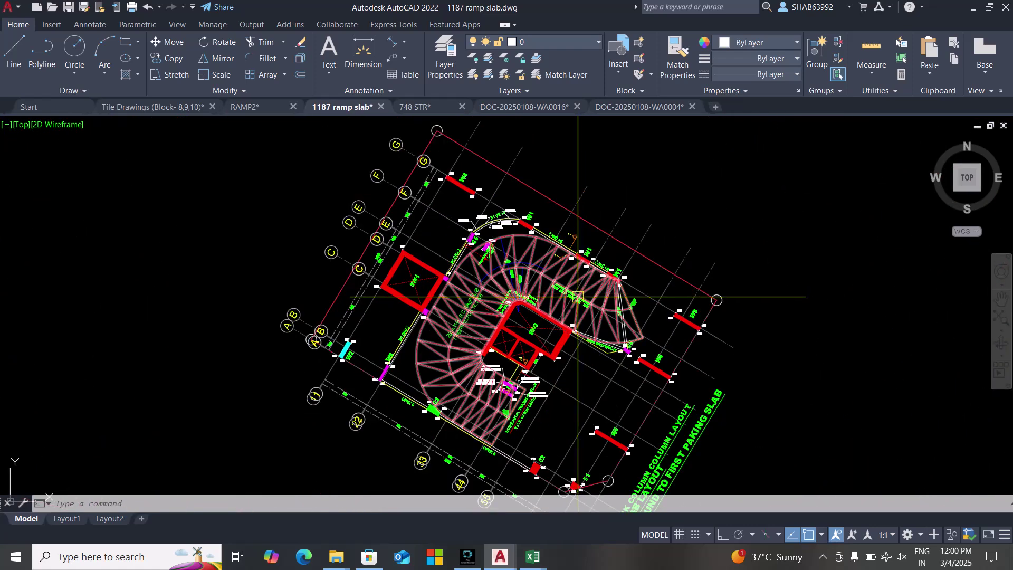
Examine the ramp slab around shear wall SW2, including the start level point and the inner curve at points 168 and 169.
scroll(587, 322, up, 2)
scroll(590, 323, up, 2)
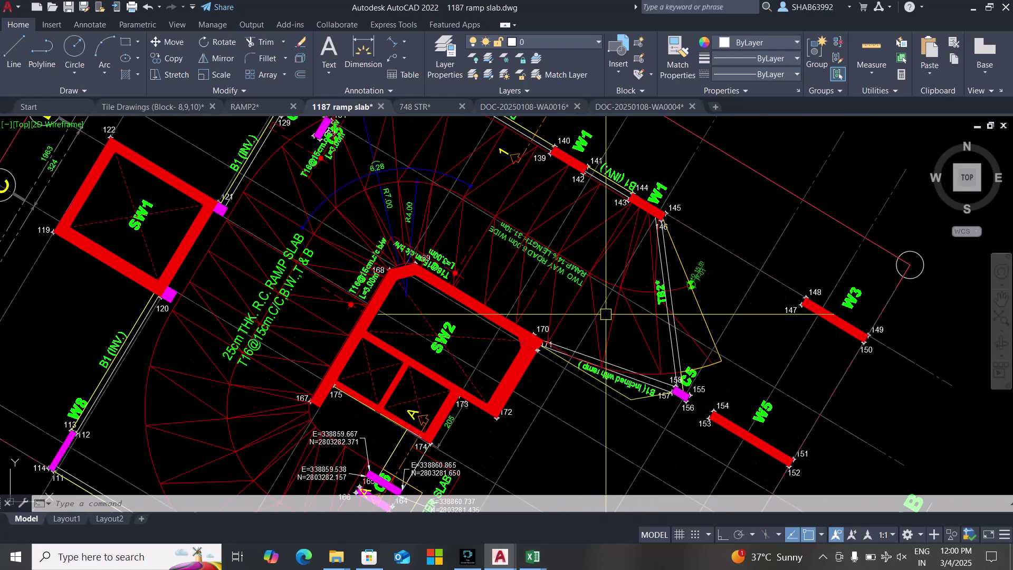
scroll(589, 273, up, 2)
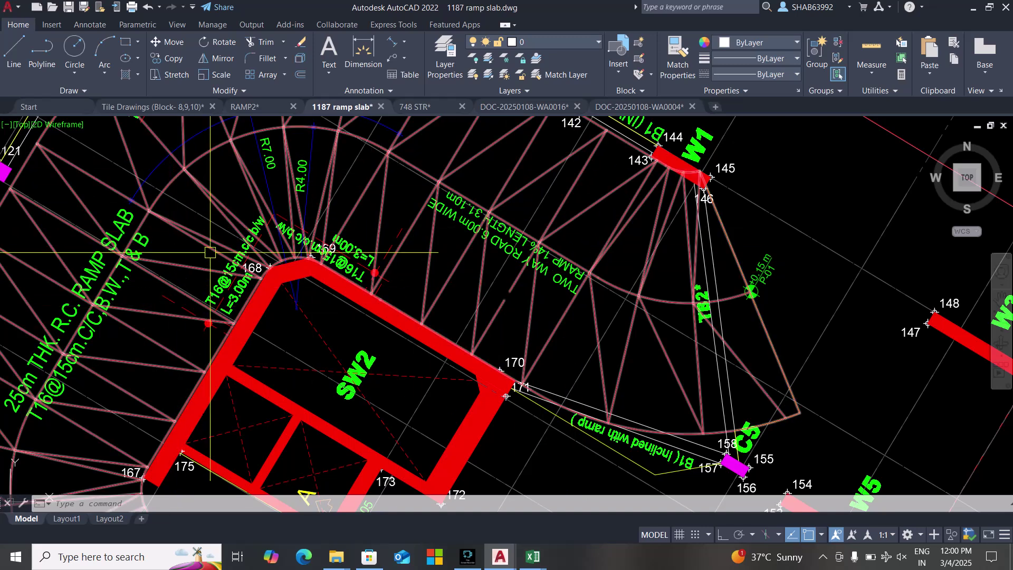
scroll(411, 293, down, 2)
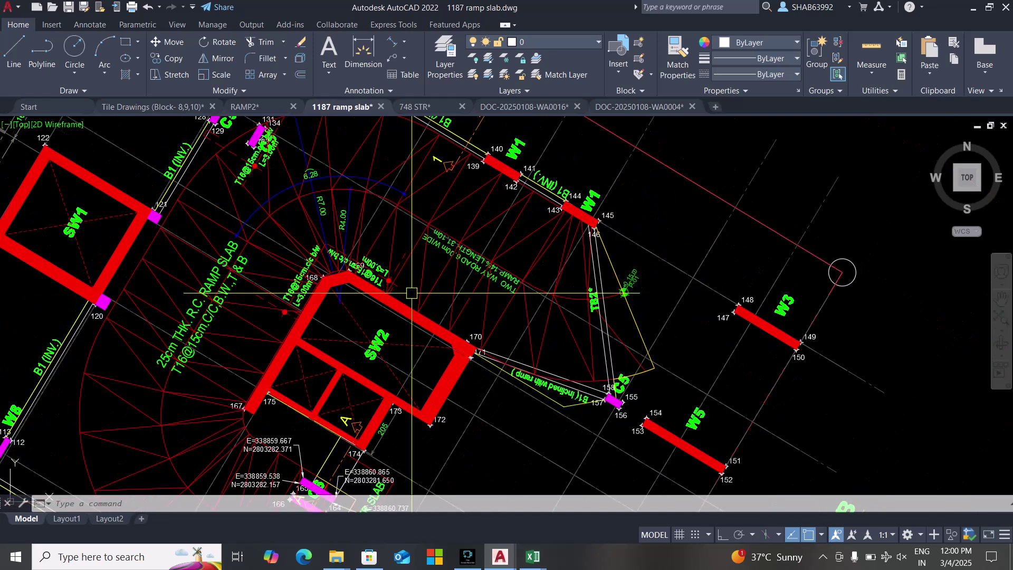
scroll(330, 278, up, 5)
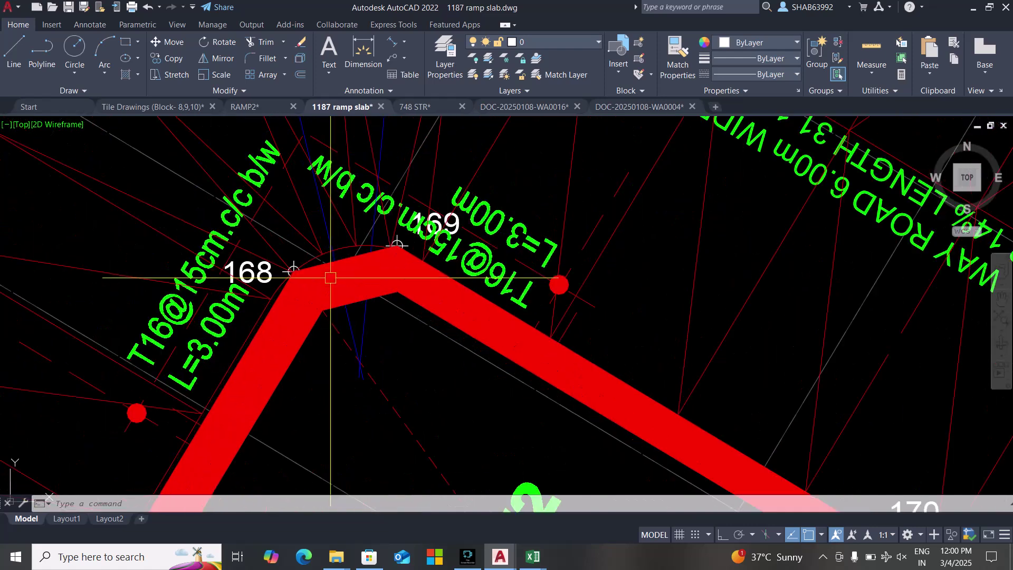
scroll(330, 274, down, 6)
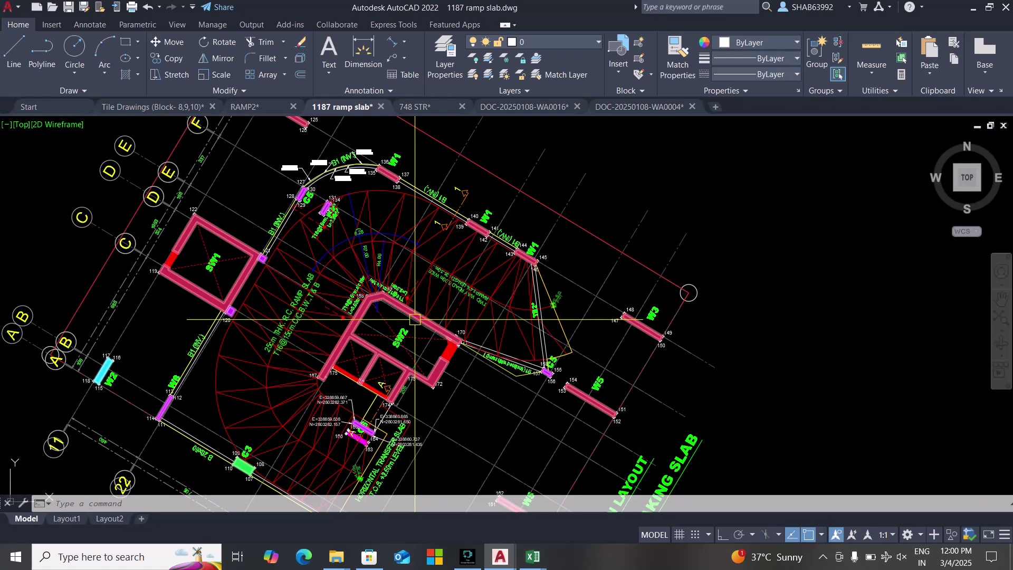
Inspect the ramp's outer curve near the C5 columns and its radius dimensions.
scroll(323, 204, up, 8)
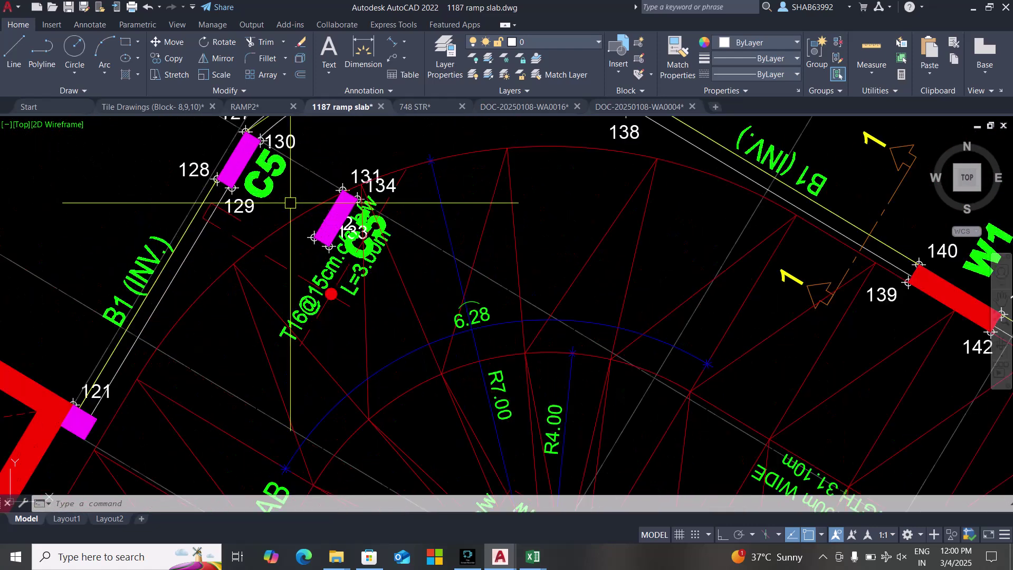
scroll(331, 197, up, 2)
scroll(374, 227, down, 5)
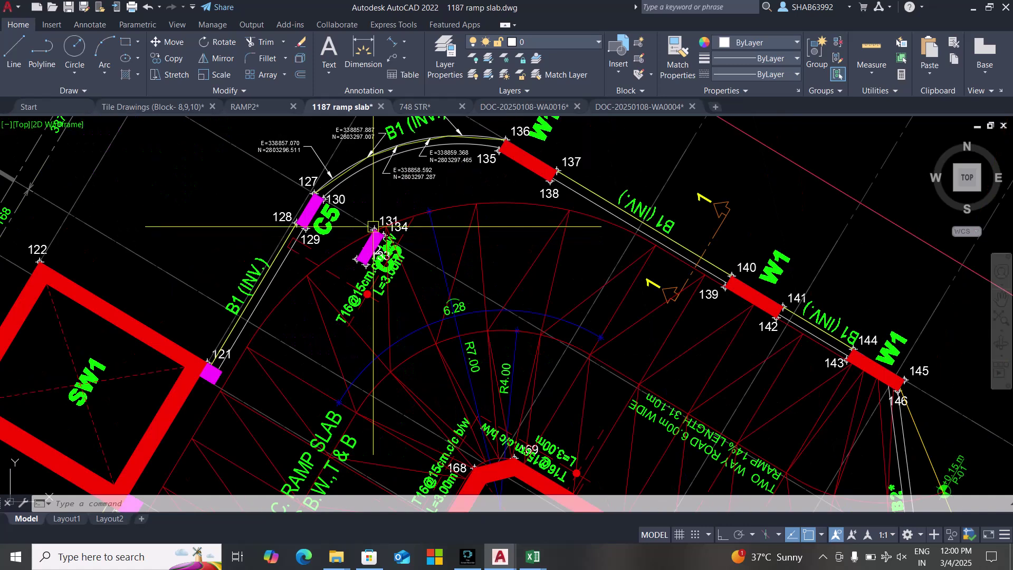
scroll(375, 221, down, 5)
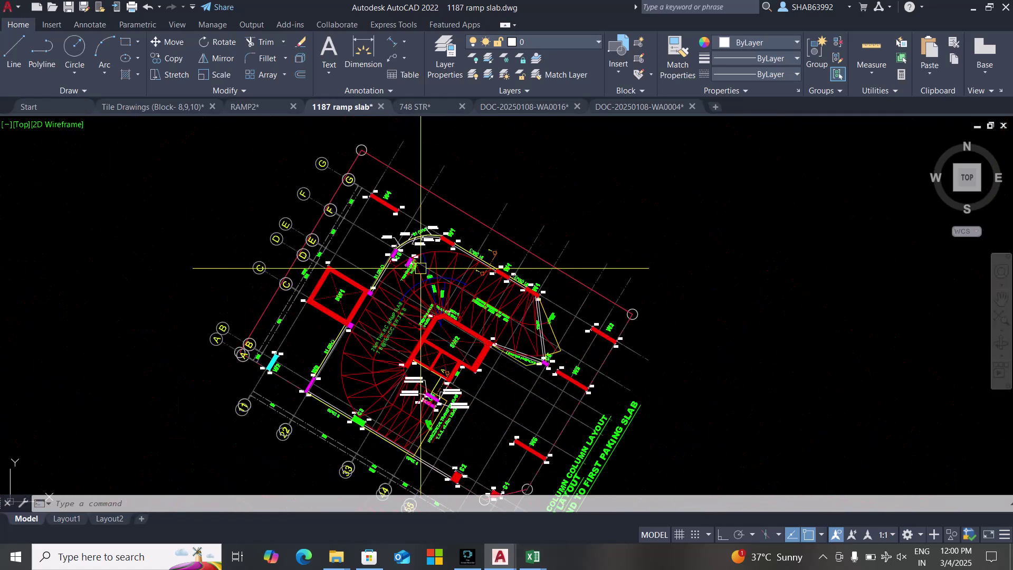
Return to the RAMP2 drawing and view the lower part of the 1st podium slab layout.
click(273, 108)
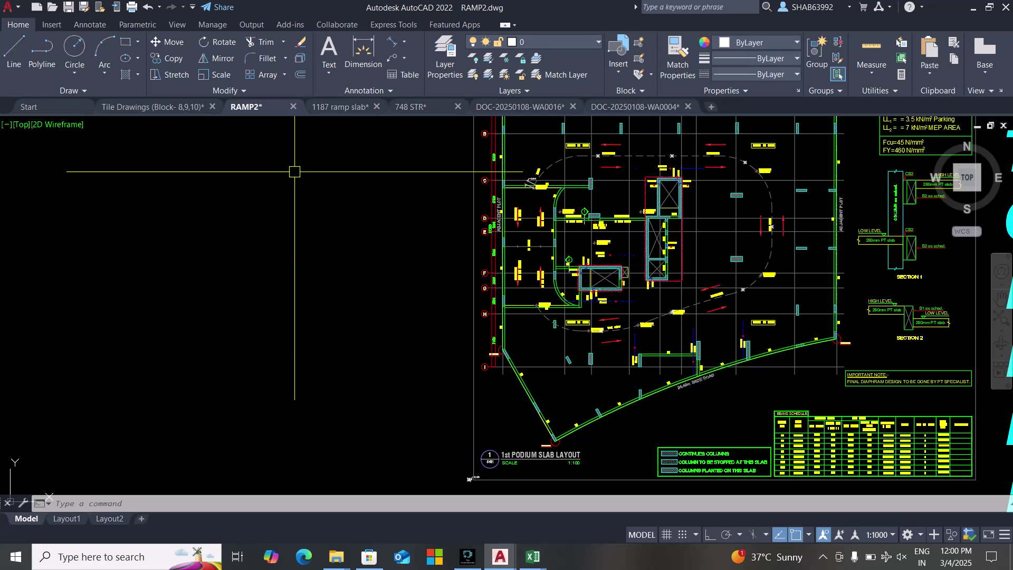
scroll(306, 273, down, 4)
scroll(388, 314, up, 8)
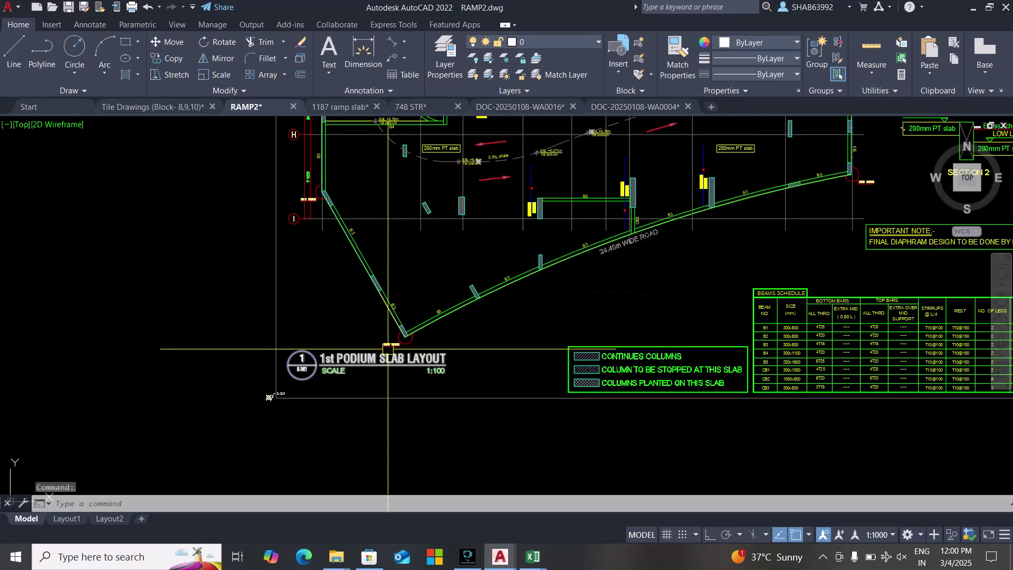
Review the RAMP2 podium layout, switch to the 748 STR drawing and locate its 1st podium slab layout, sheet S-301.
scroll(388, 349, down, 6)
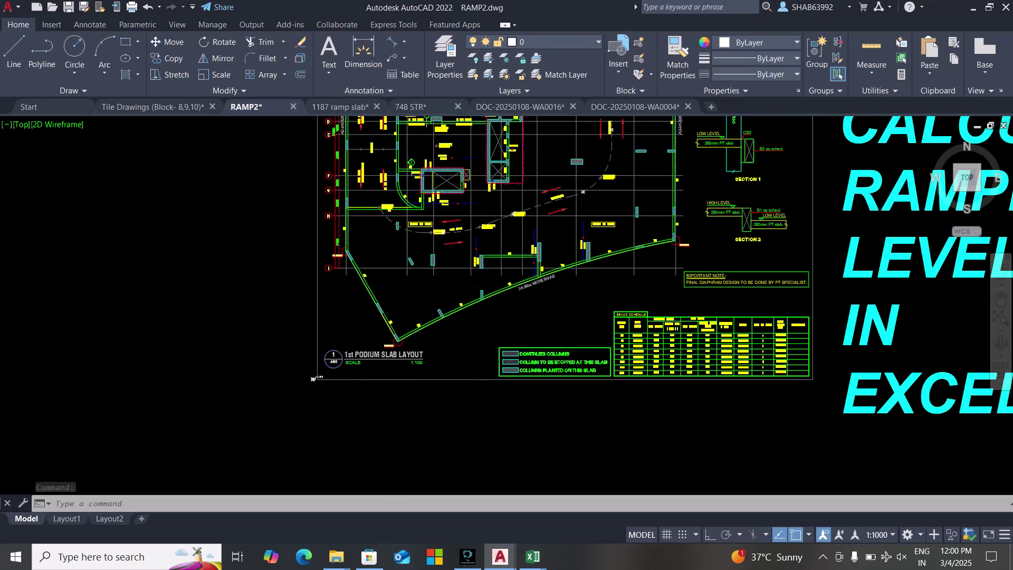
scroll(392, 259, up, 6)
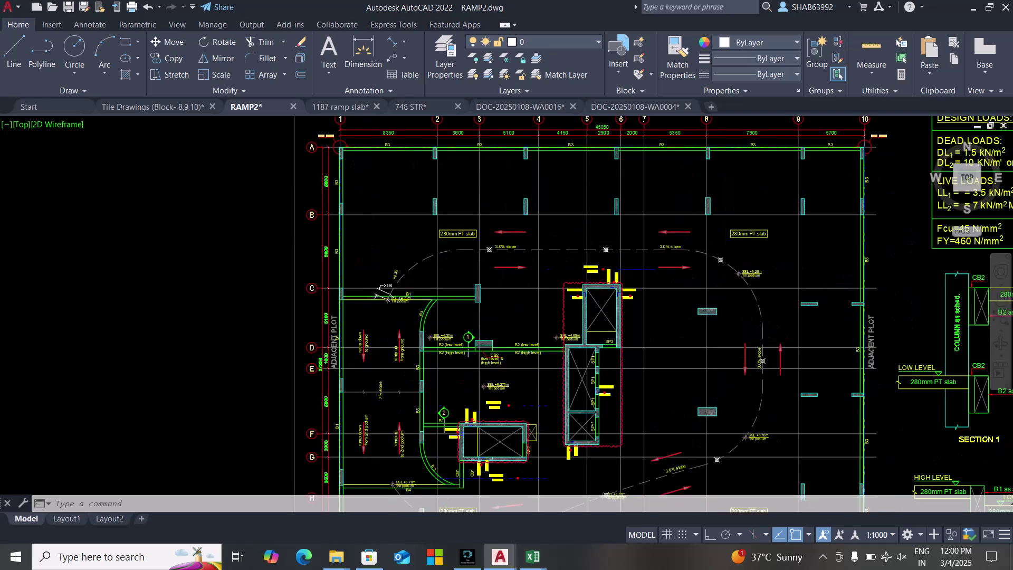
click(425, 102)
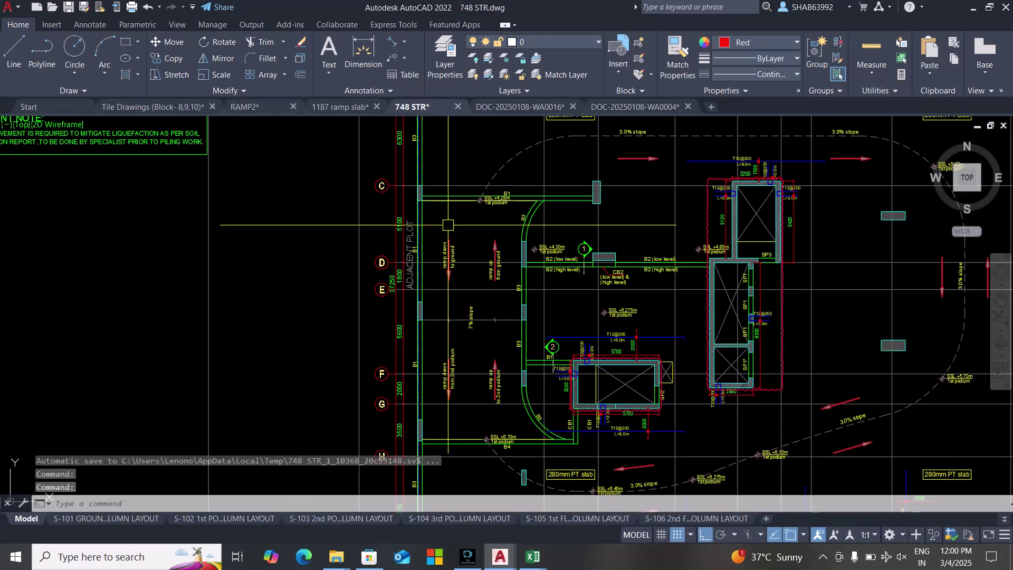
scroll(448, 225, down, 10)
scroll(458, 264, up, 3)
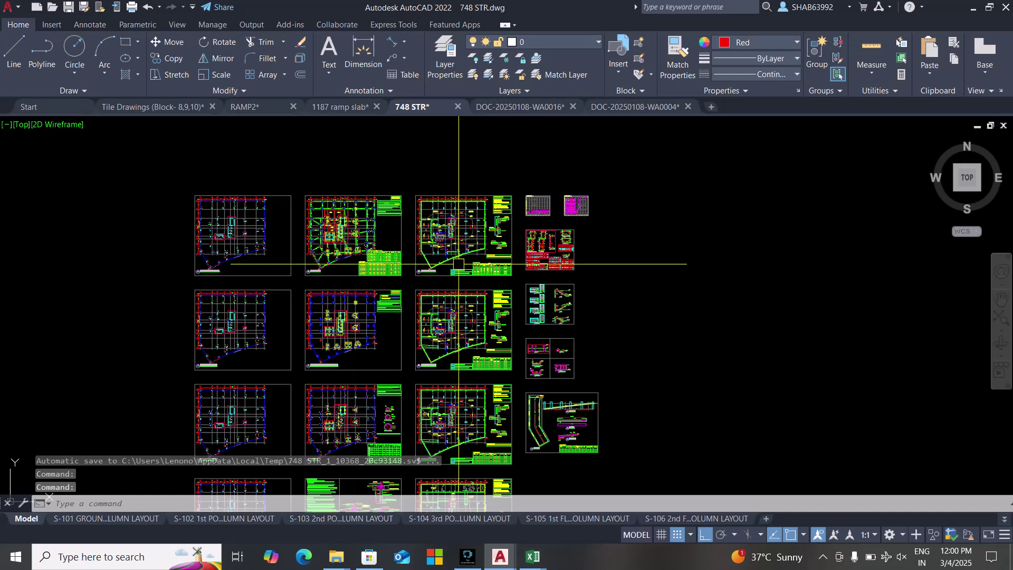
scroll(458, 264, up, 8)
scroll(428, 385, up, 2)
drag(427, 385, 474, 242)
mouse_move(414, 424)
mouse_down()
mouse_move(430, 335)
mouse_move(466, 244)
mouse_up()
drag(441, 353, 451, 209)
scroll(396, 355, up, 6)
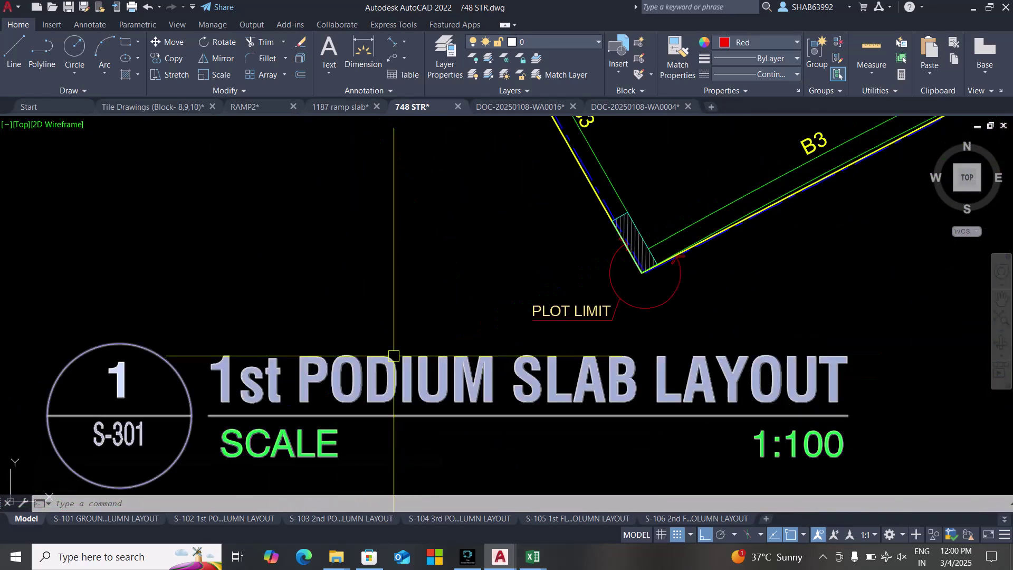
Copy the complete 1st podium slab layout from the 748 STR drawing, including its frame, sections and beam schedule.
scroll(394, 355, down, 10)
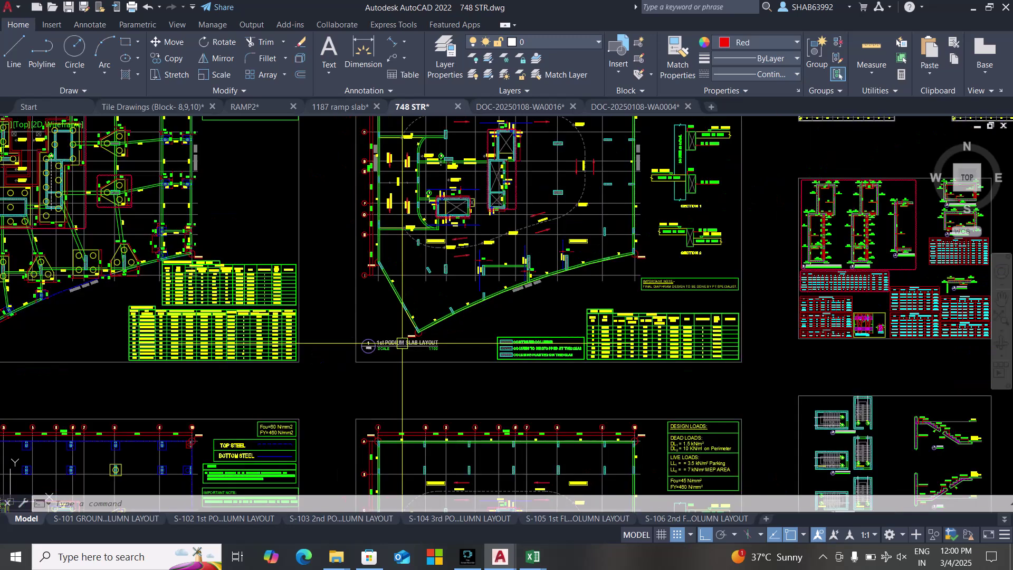
scroll(437, 308, down, 4)
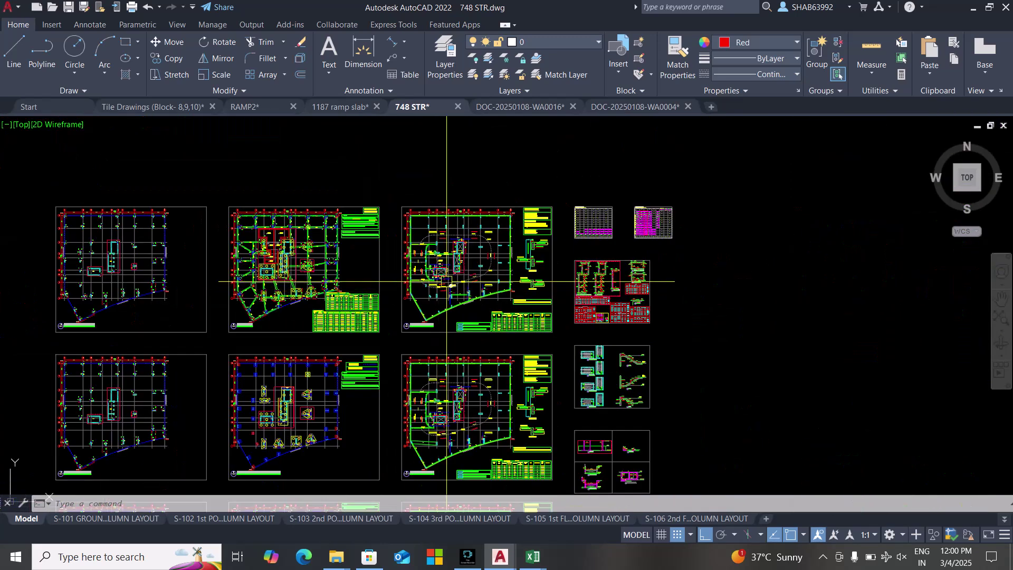
scroll(557, 194, up, 2)
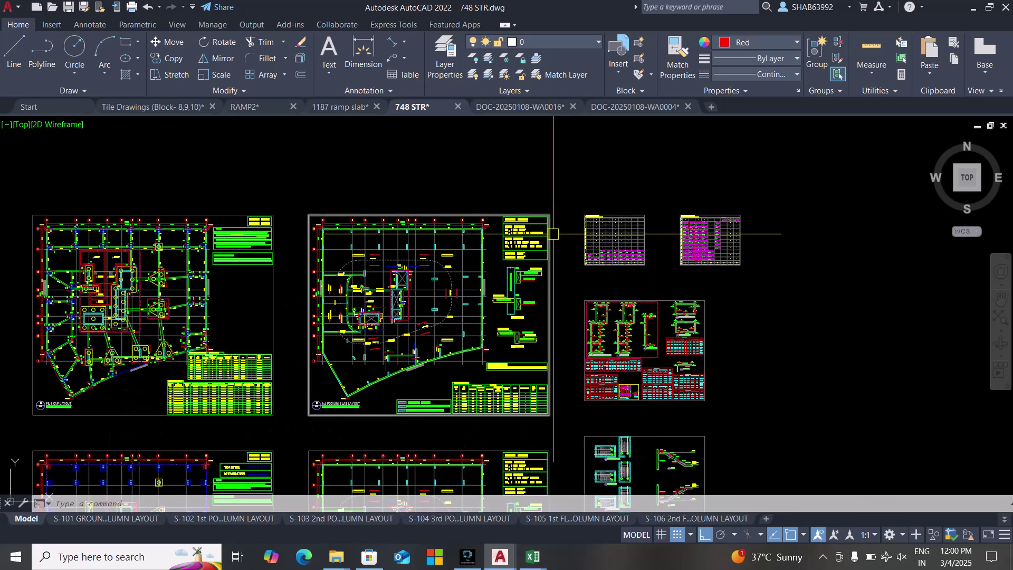
click(565, 195)
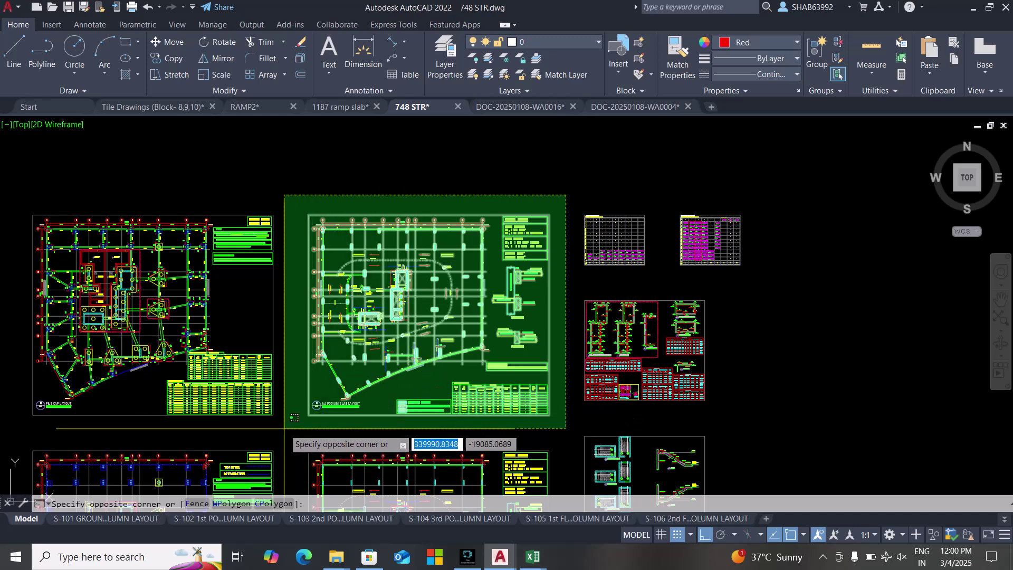
click(311, 425)
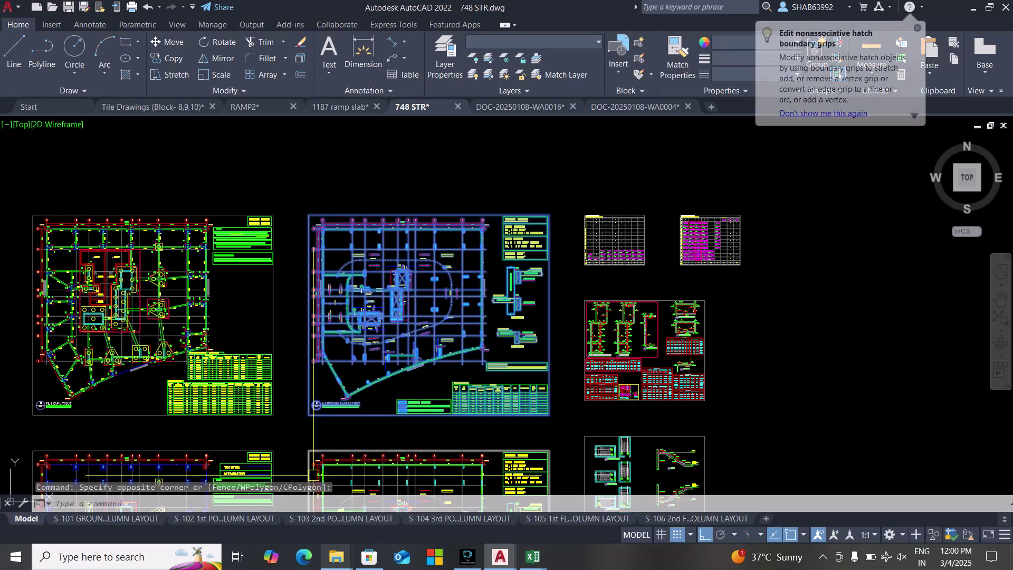
mouse_move(336, 556)
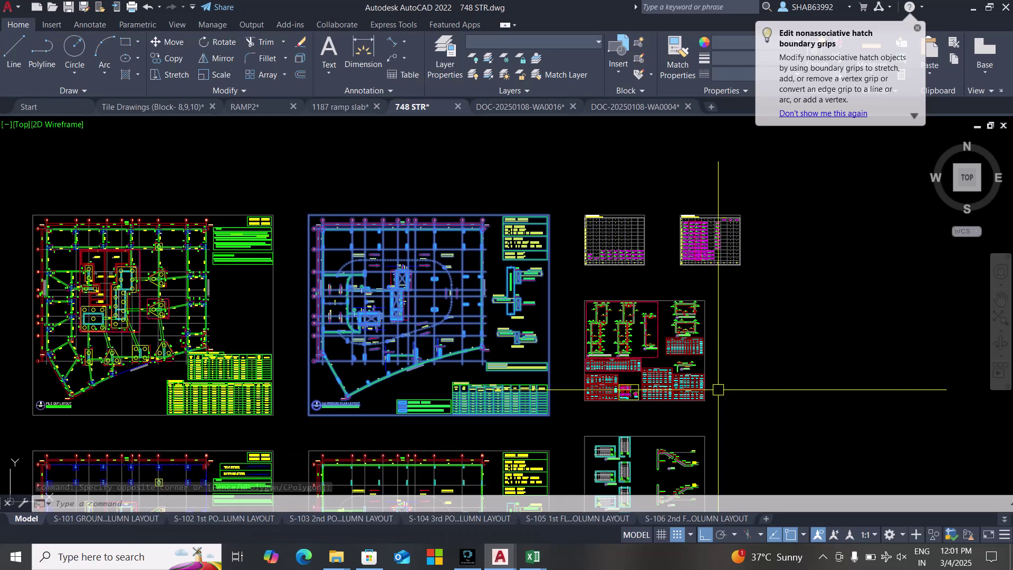
key(ctrl+c)
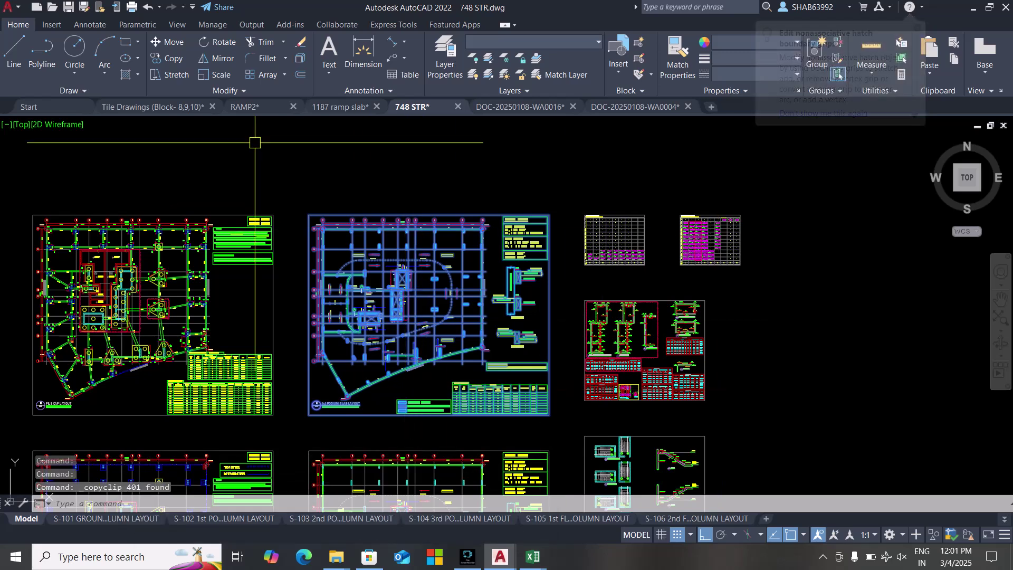
Paste the copied layout into the RAMP2 drawing, in the empty space beyond the ramp-level title text beside the existing layout.
click(266, 105)
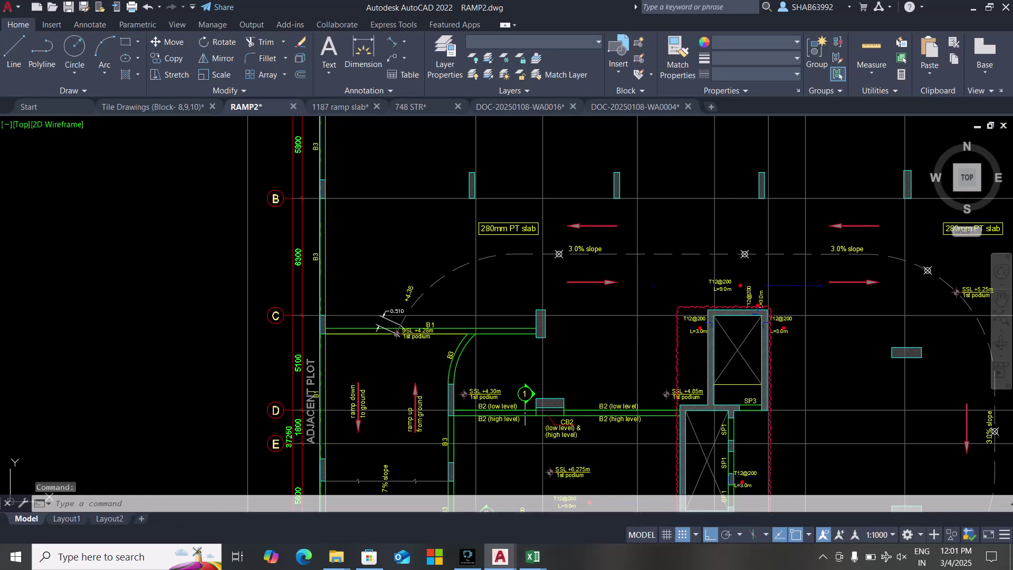
scroll(232, 256, down, 10)
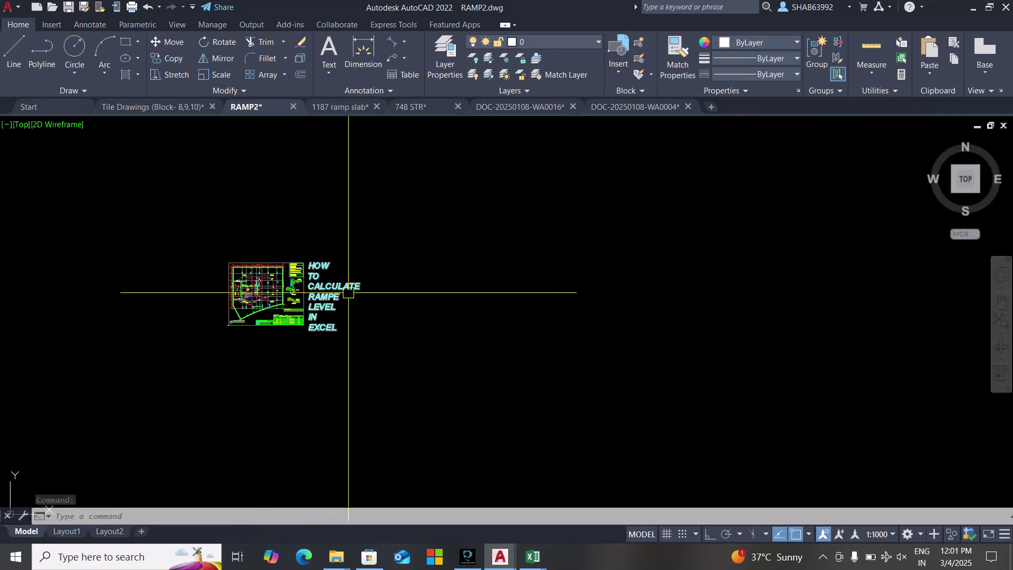
scroll(356, 295, up, 2)
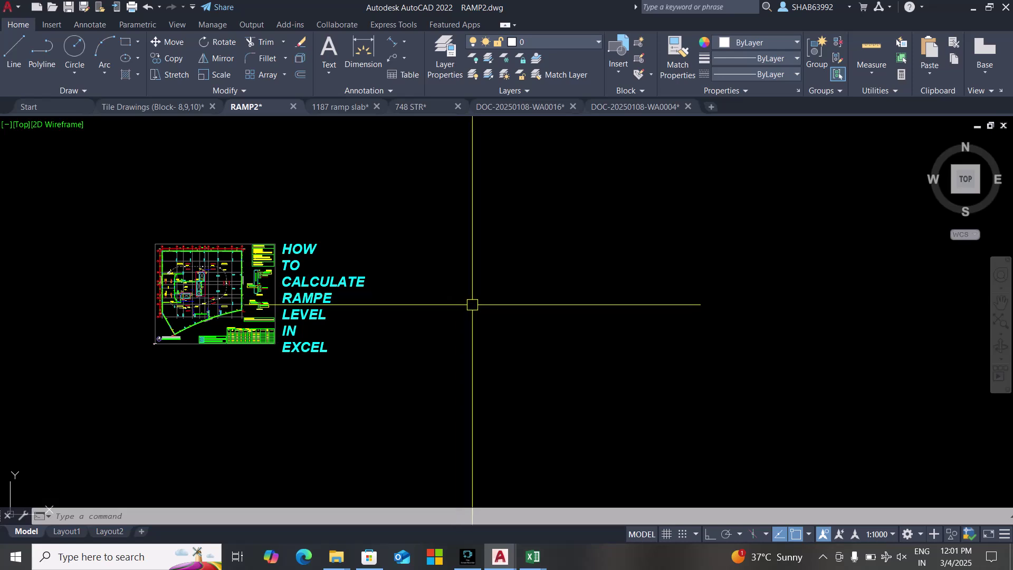
key(ctrl+v)
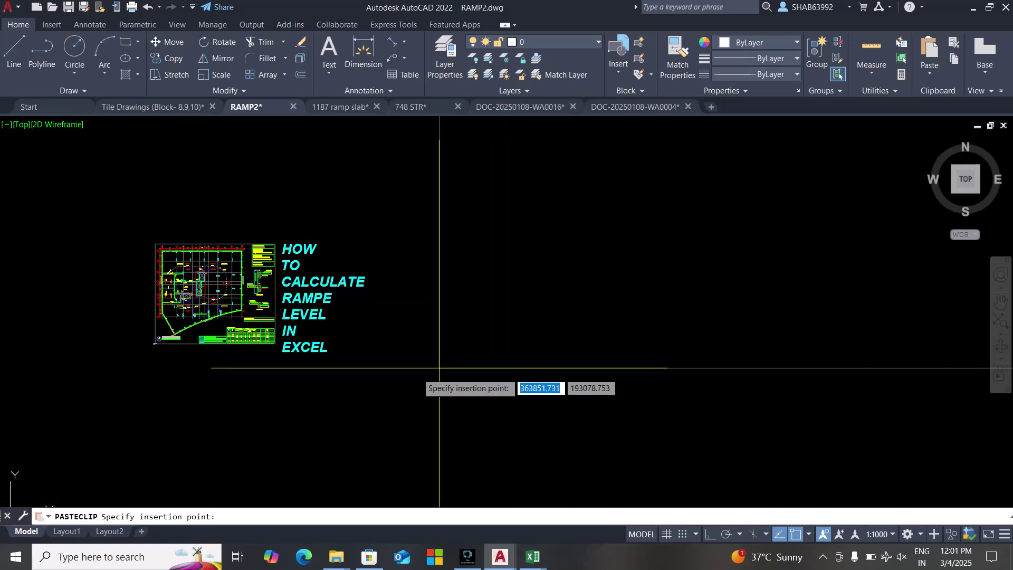
scroll(439, 367, down, 2)
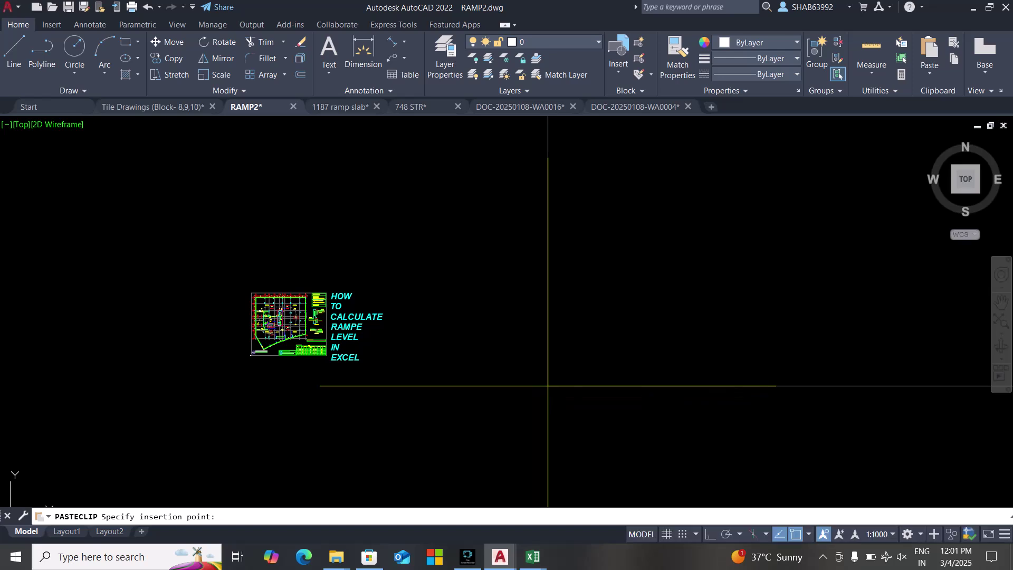
scroll(480, 389, down, 4)
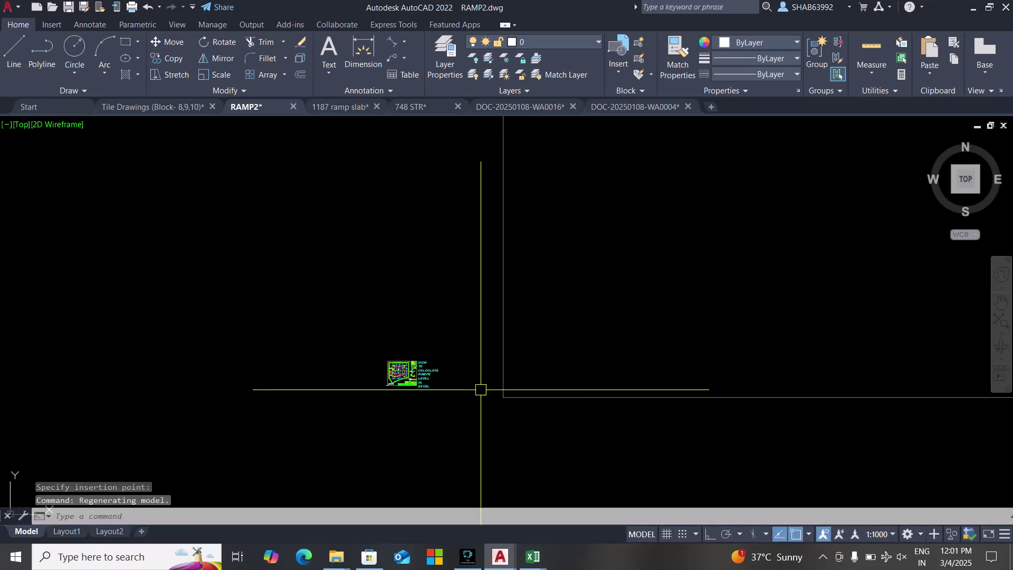
Compare the size of the pasted 1st podium slab layout with the existing layout beside its lower corner.
scroll(463, 392, up, 5)
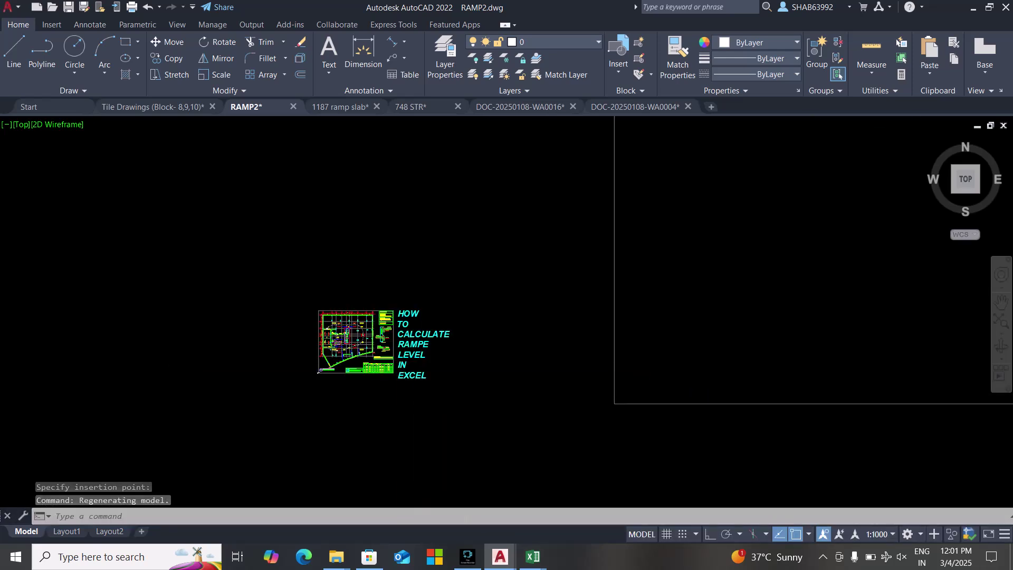
scroll(392, 361, up, 4)
scroll(283, 344, down, 4)
scroll(295, 353, up, 8)
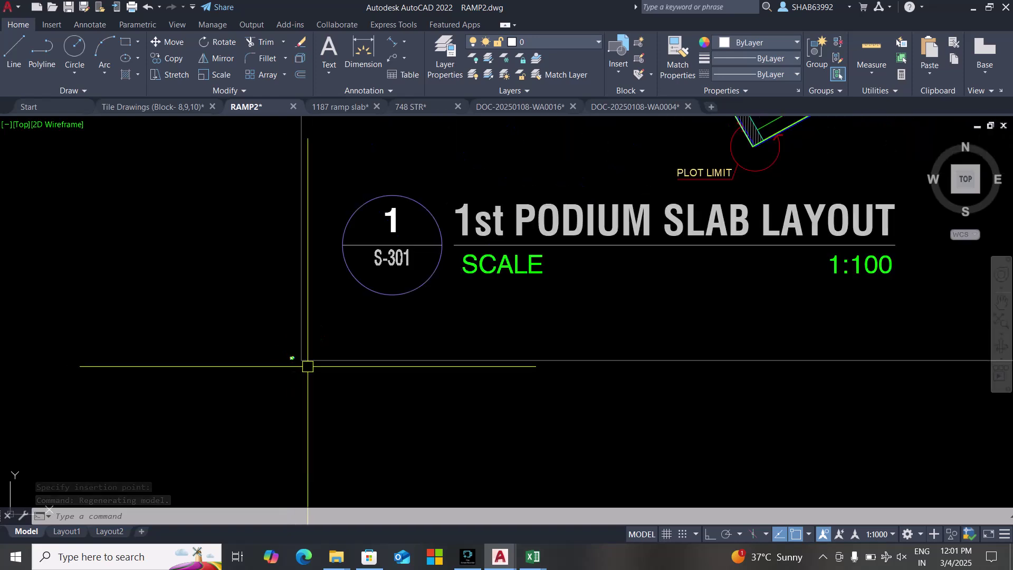
scroll(307, 366, down, 6)
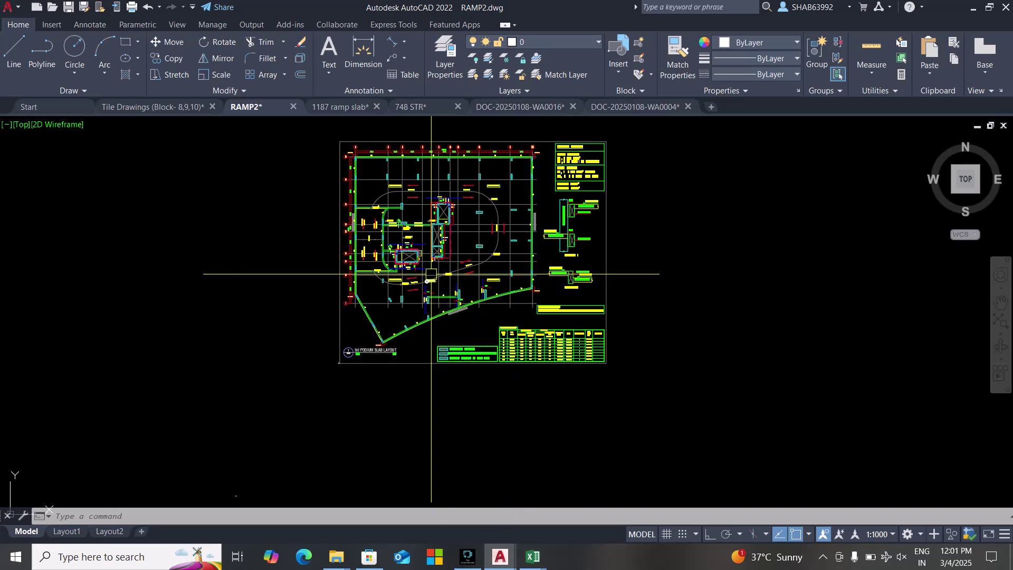
Switch to Excel to view the ramp level calculation sheet and return to the RAMP2 drawing in AutoCAD.
click(534, 558)
click(496, 524)
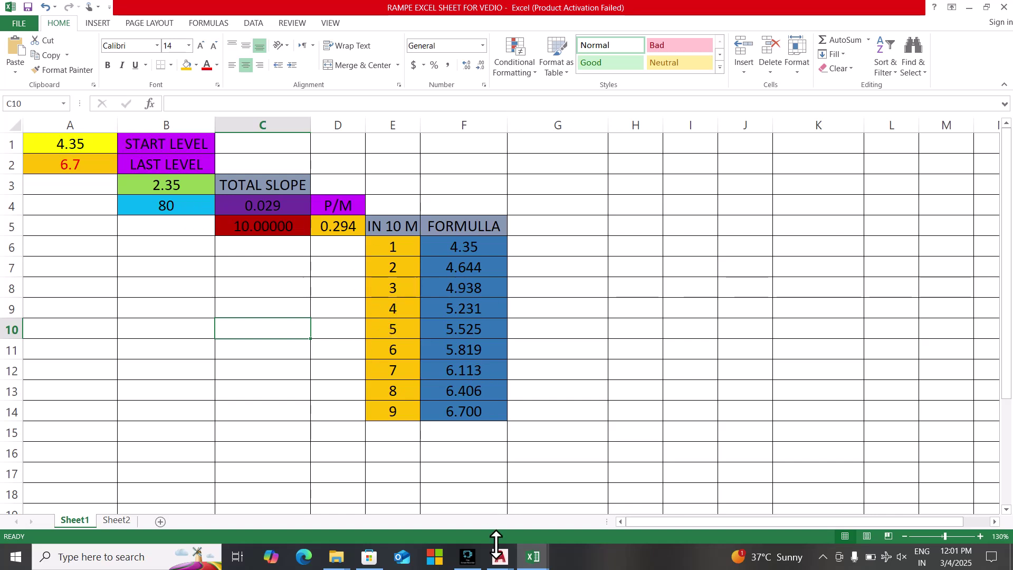
mouse_move(510, 564)
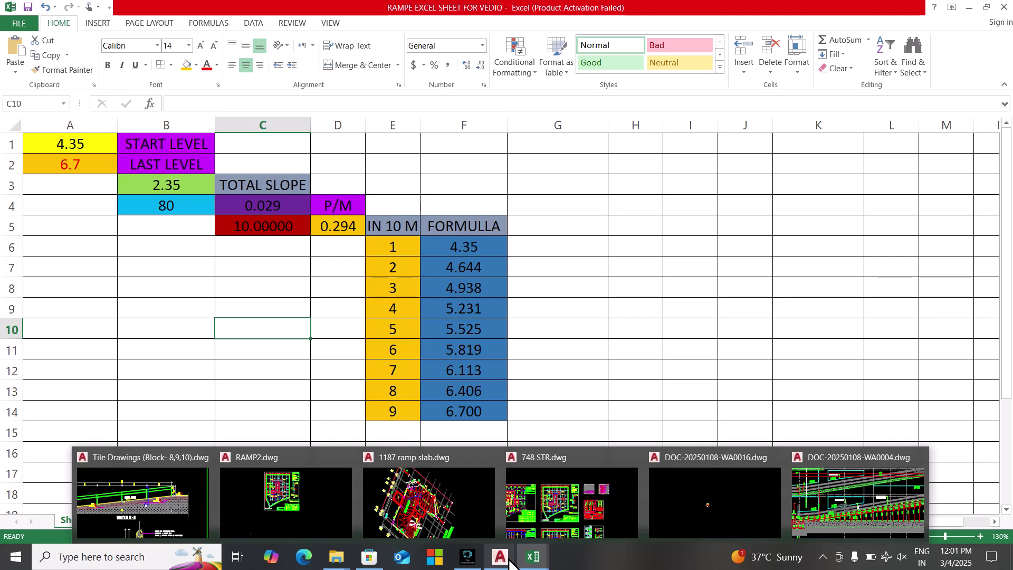
click(285, 501)
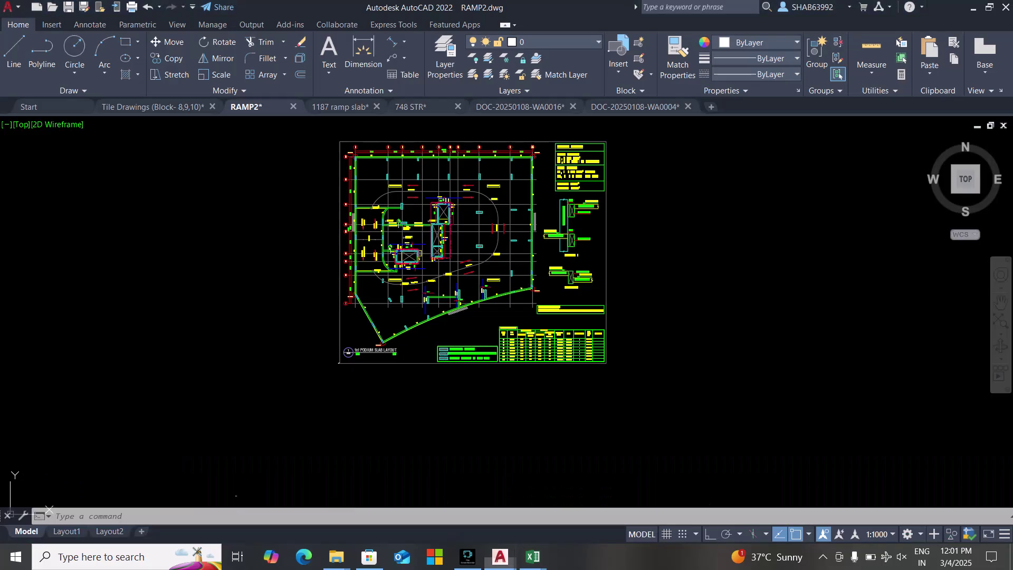
Select the whole pasted 1st podium slab layout together with its frame.
scroll(428, 375, down, 2)
scroll(429, 375, down, 4)
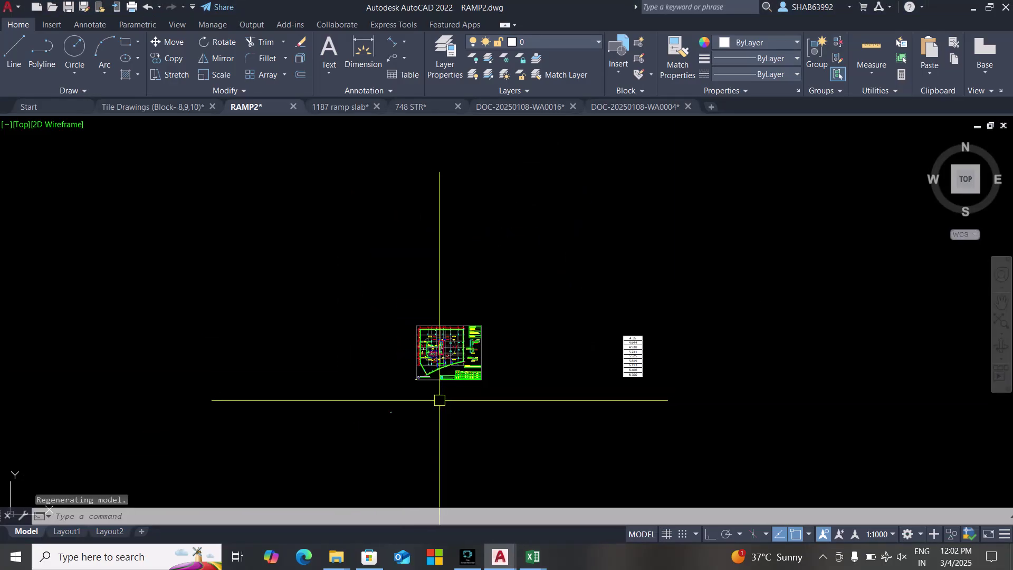
scroll(414, 377, up, 8)
scroll(413, 330, up, 8)
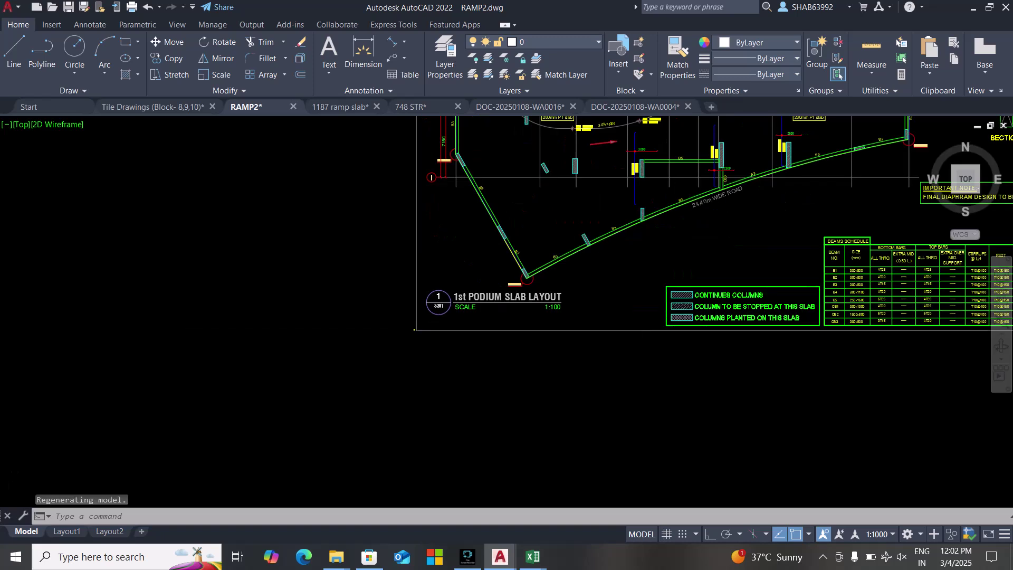
scroll(416, 341, up, 2)
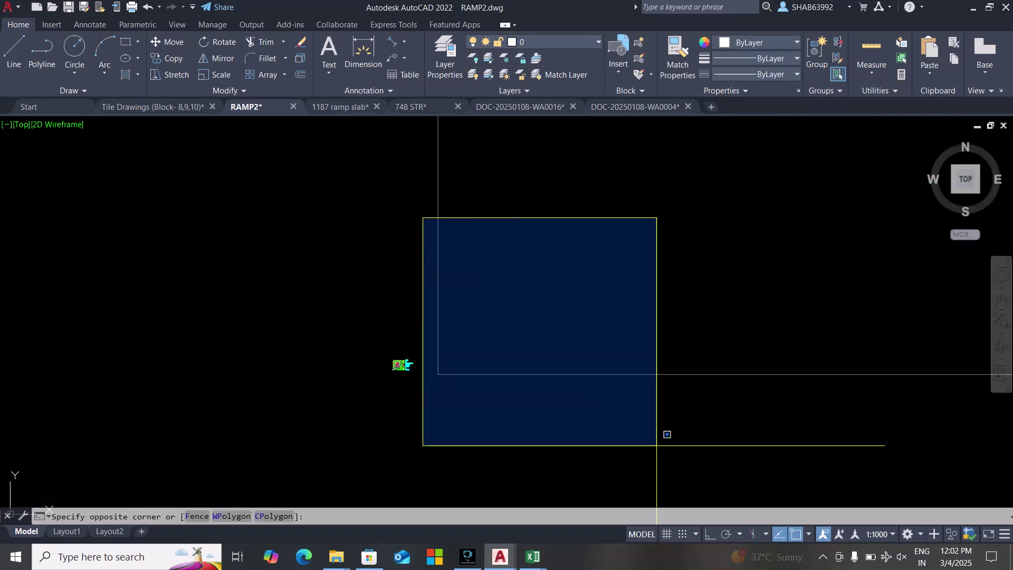
click(726, 442)
click(697, 302)
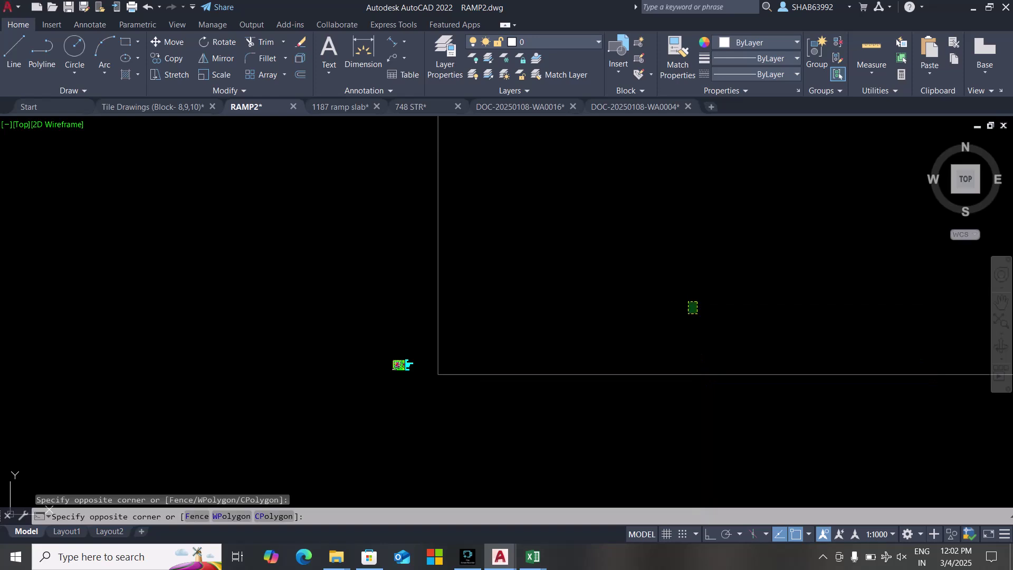
click(599, 466)
scroll(485, 433, down, 10)
scroll(467, 430, down, 15)
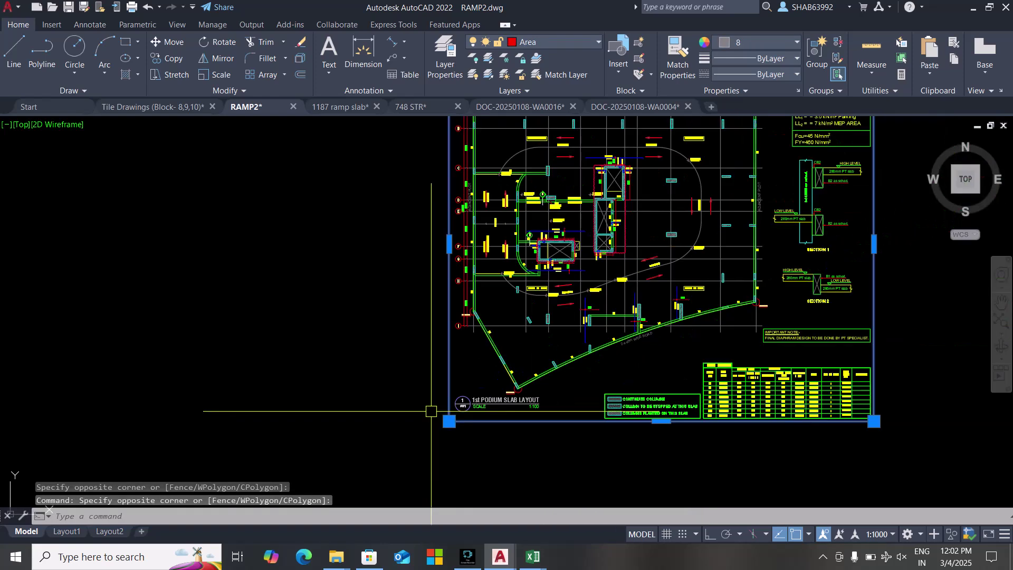
click(601, 272)
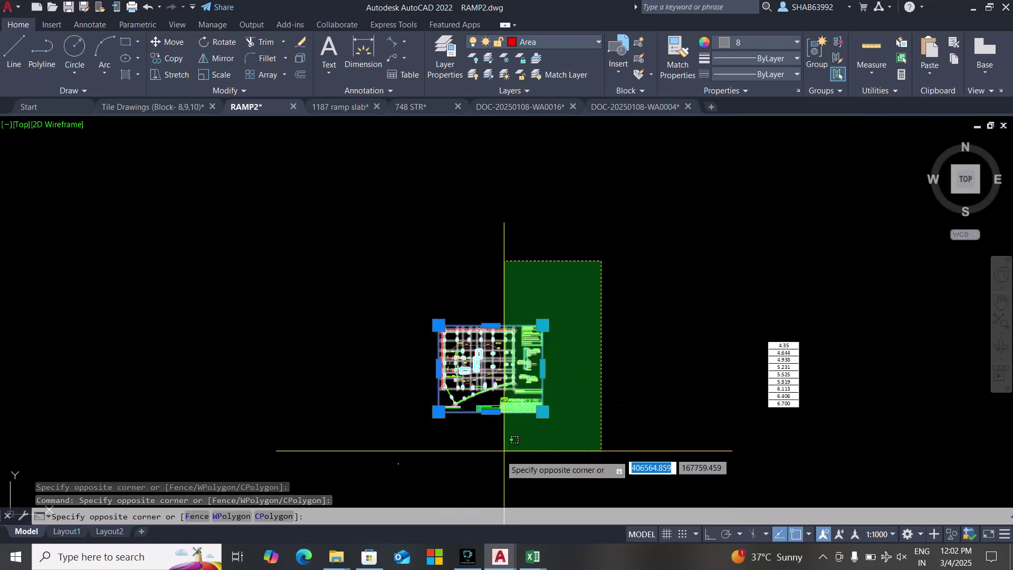
shift+click(441, 454)
Scale the selected 1st podium slab layout by a factor of 0.001 from the lowest corner of the slab outline.
scroll(340, 413, up, 15)
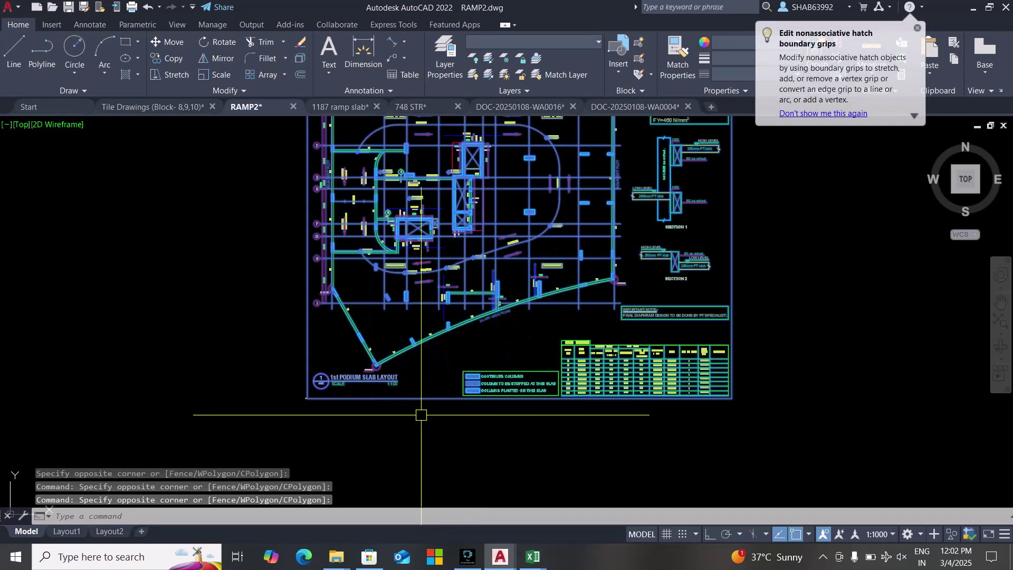
scroll(195, 370, up, 10)
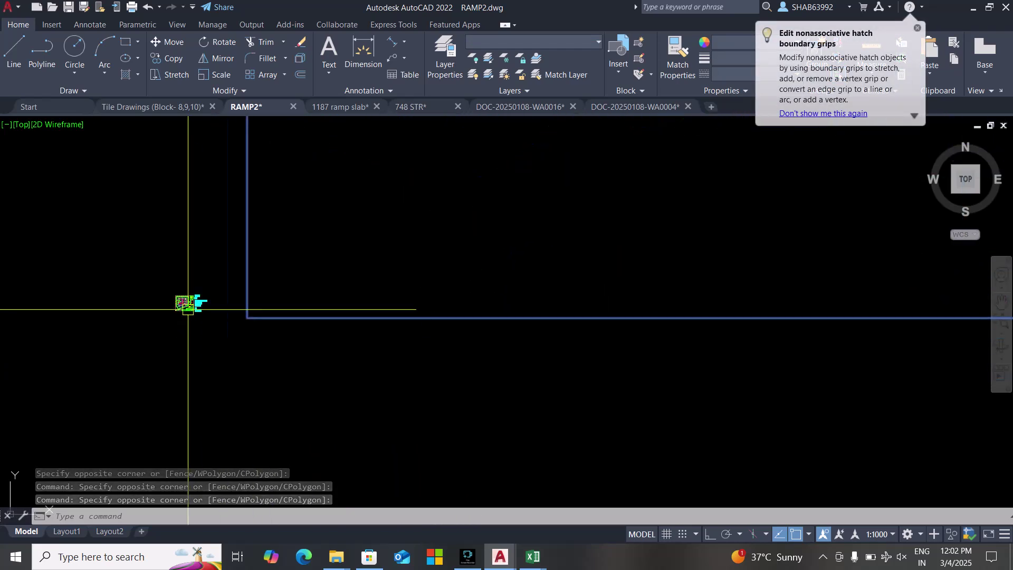
scroll(255, 346, down, 12)
scroll(259, 345, down, 6)
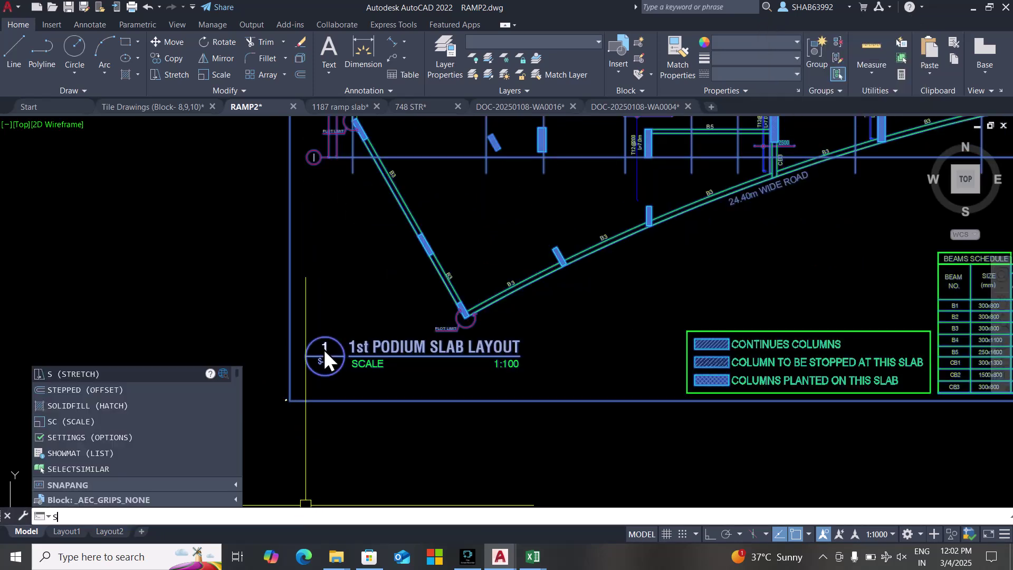
text(c)
key(Return)
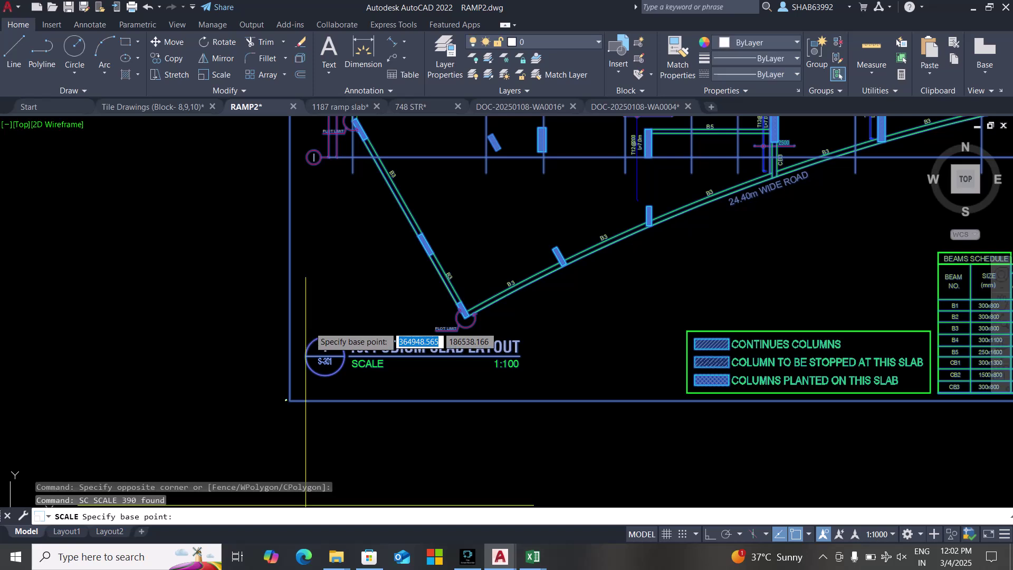
scroll(274, 350, down, 4)
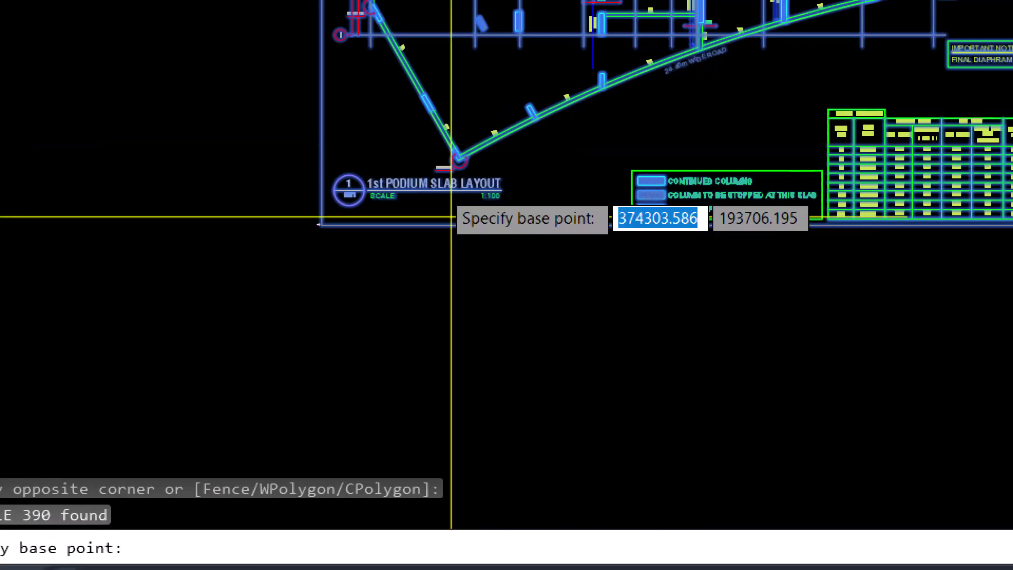
click(459, 175)
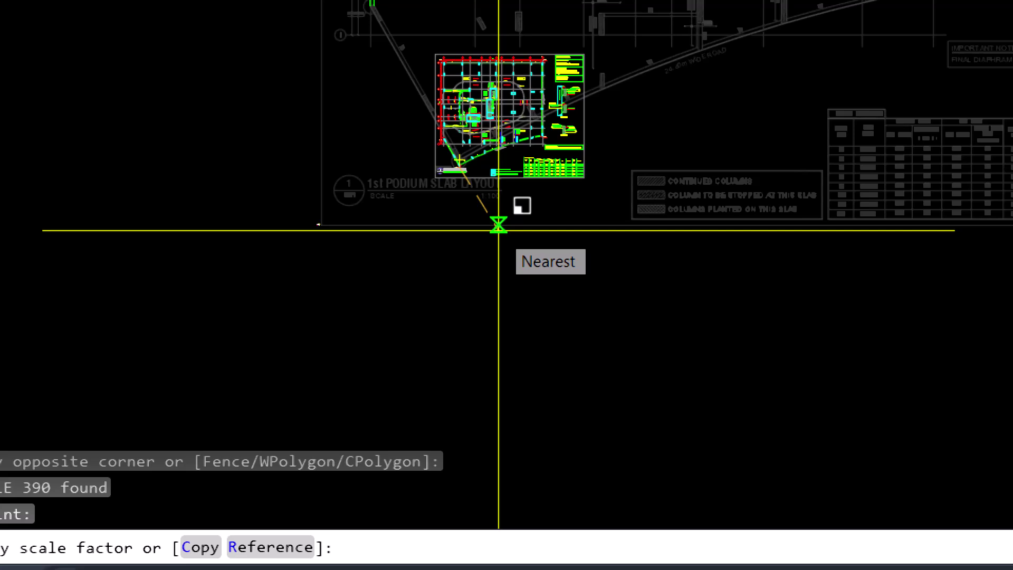
text(0.001)
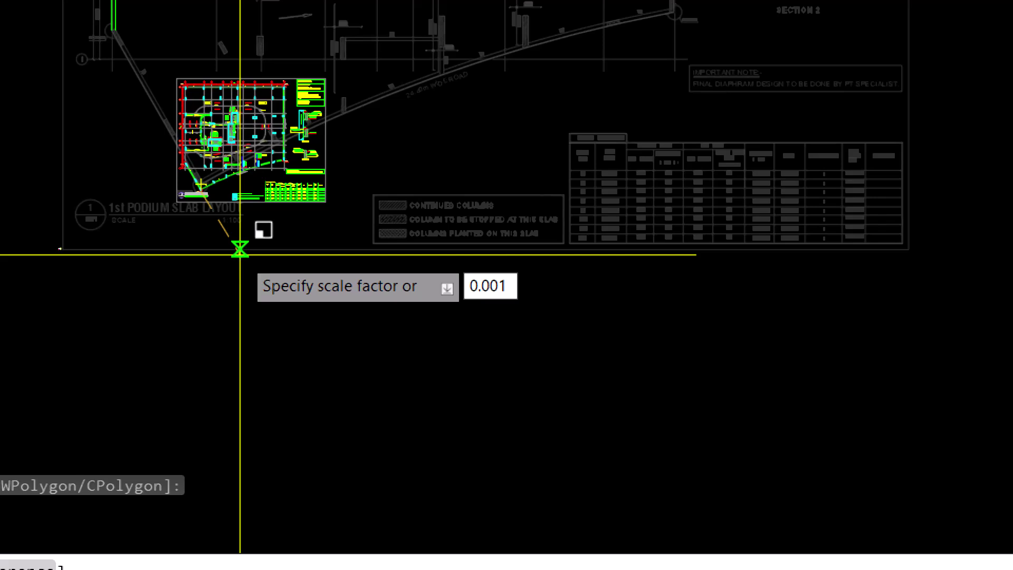
key(Return)
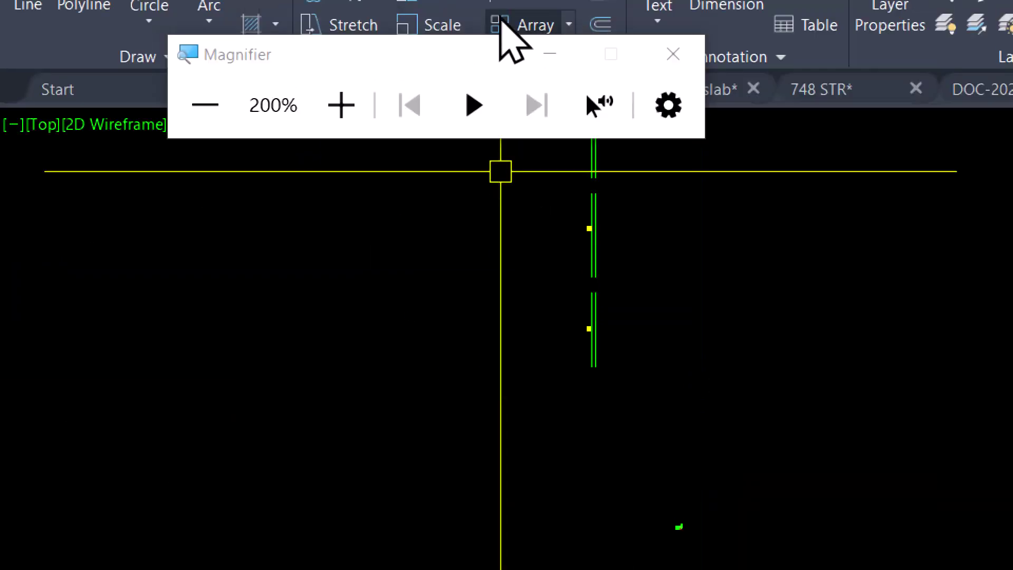
Select the oversized upright "5" rotated dimension over the scaled layout together with all similar dimensions and erase them.
click(552, 58)
scroll(493, 405, down, 6)
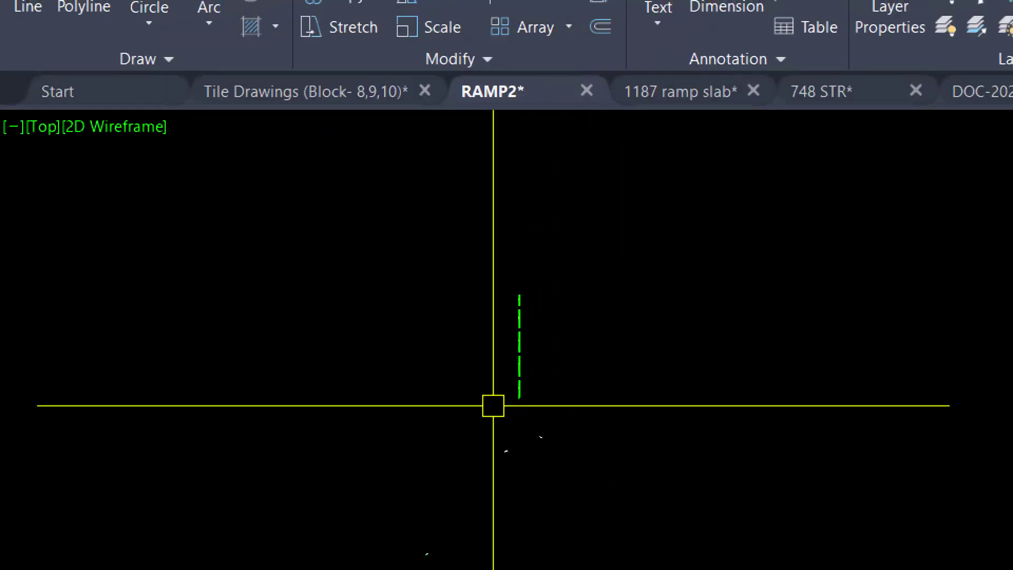
scroll(537, 440, up, 10)
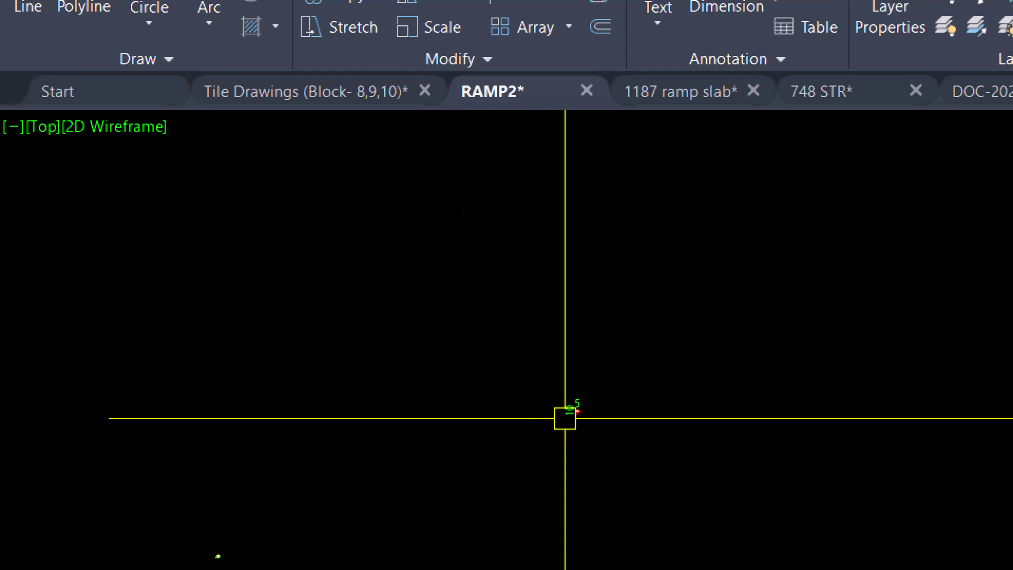
scroll(575, 418, up, 5)
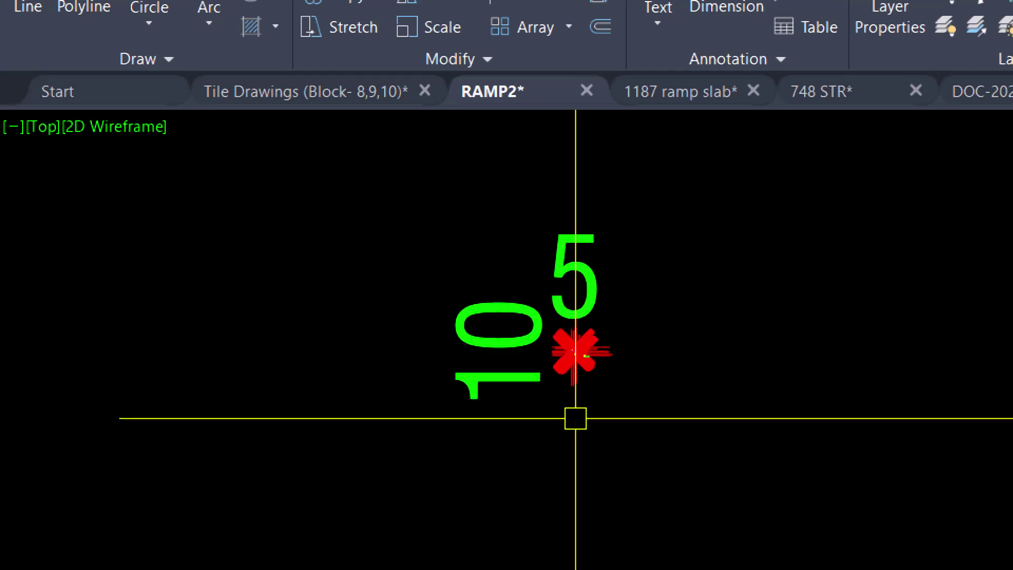
scroll(624, 216, up, 2)
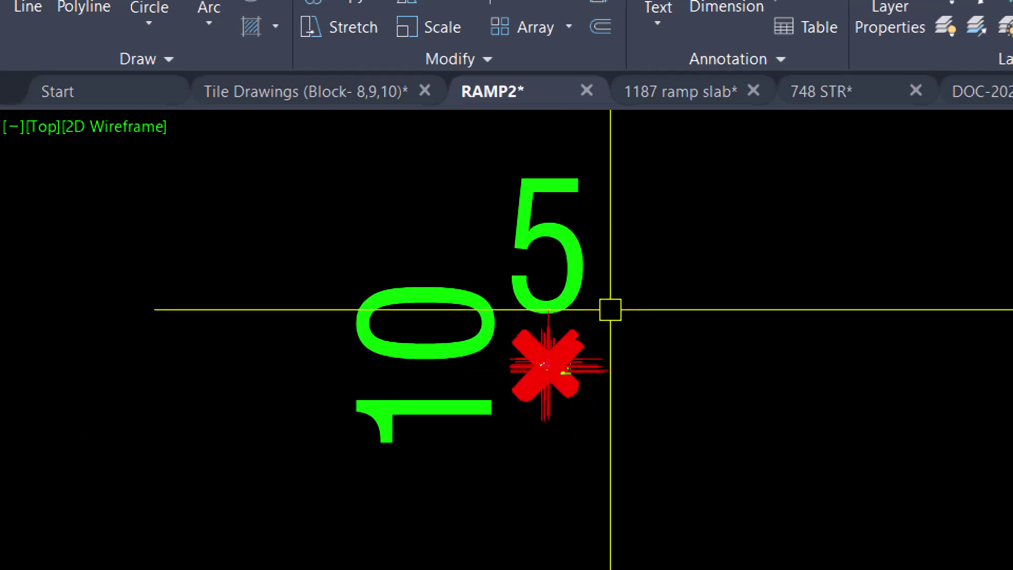
scroll(593, 244, up, 2)
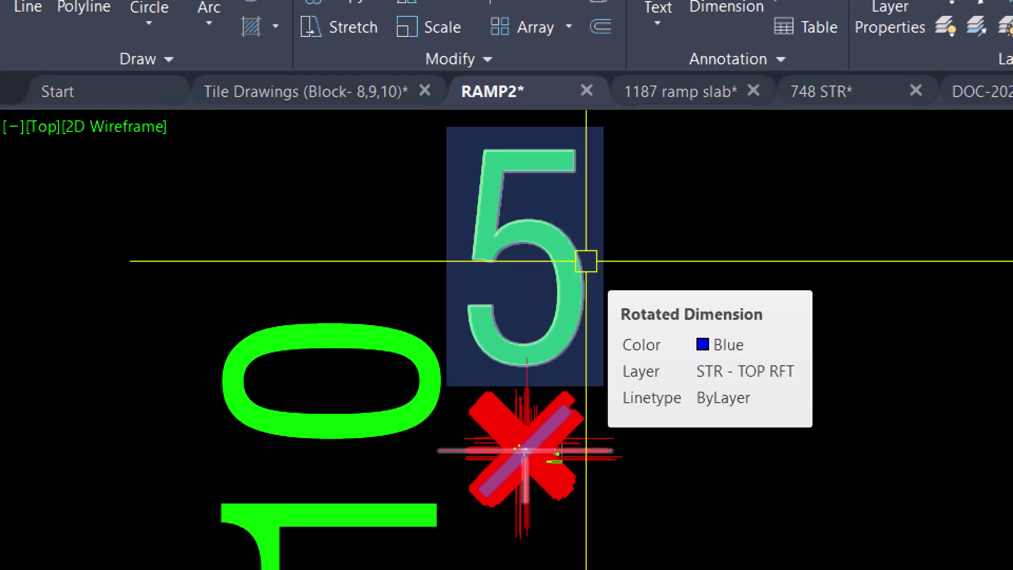
click(586, 261)
right_click(691, 259)
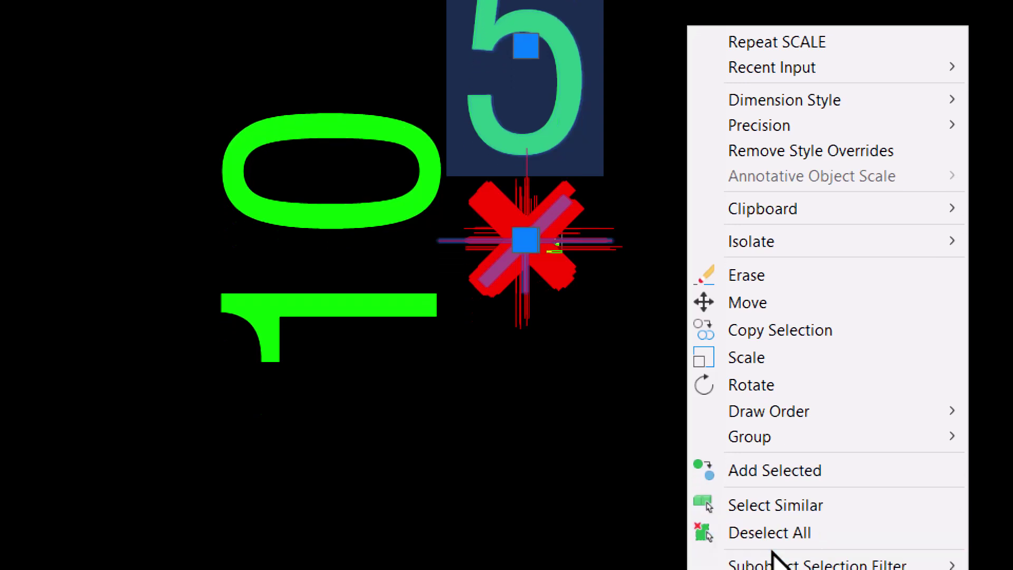
click(781, 500)
key(Delete)
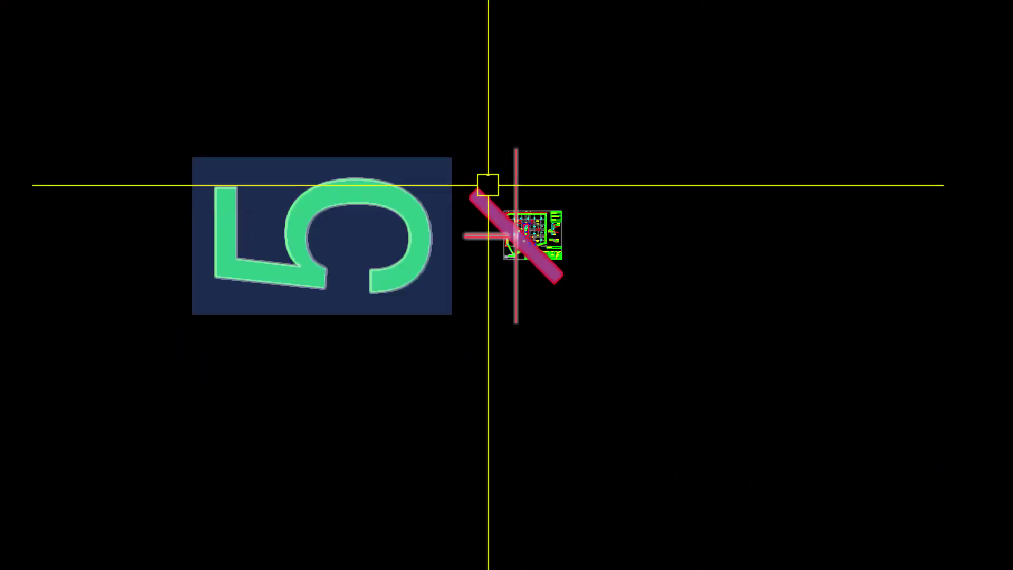
Select the remaining oversized sideways "5" dimension with everything similar to it and erase them.
click(432, 178)
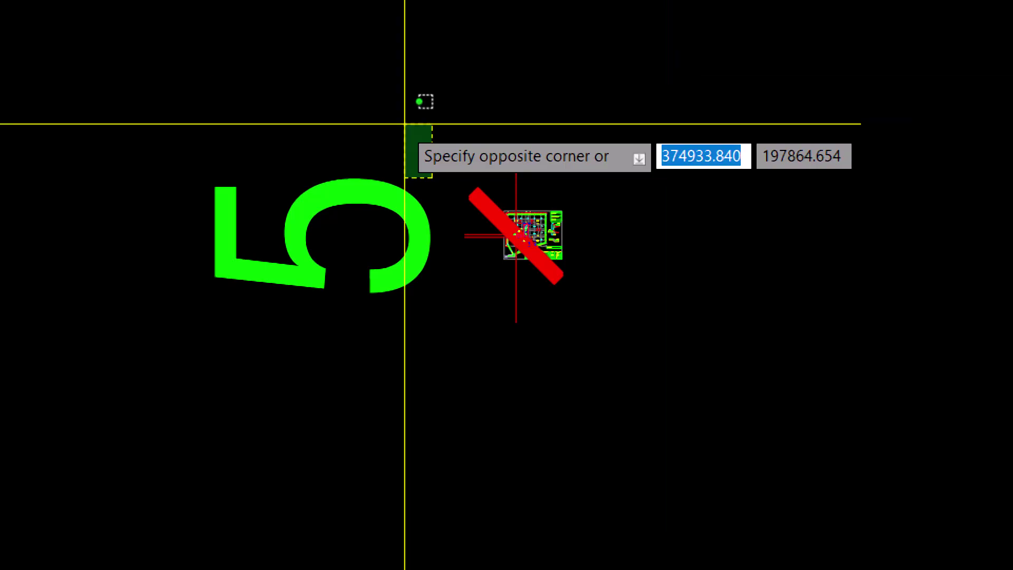
click(347, 147)
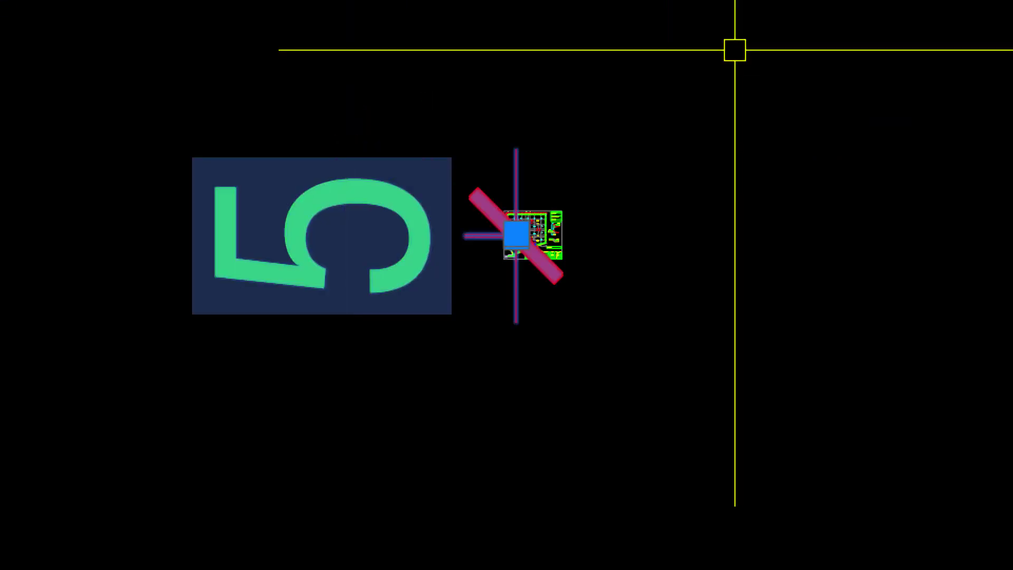
right_click(734, 50)
click(855, 493)
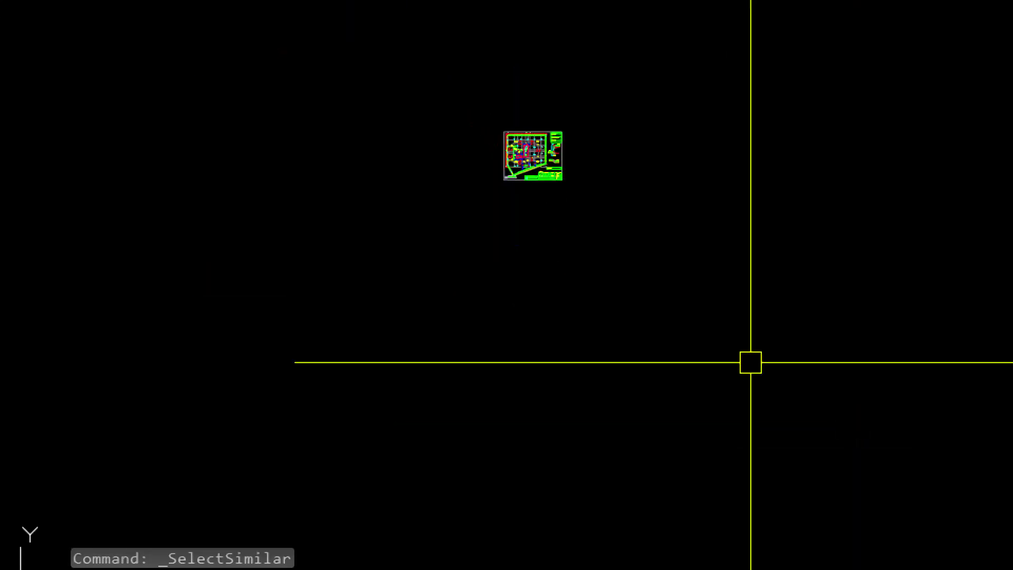
Erase the stray object left outside the scaled 1st podium slab layout.
scroll(522, 148, up, 8)
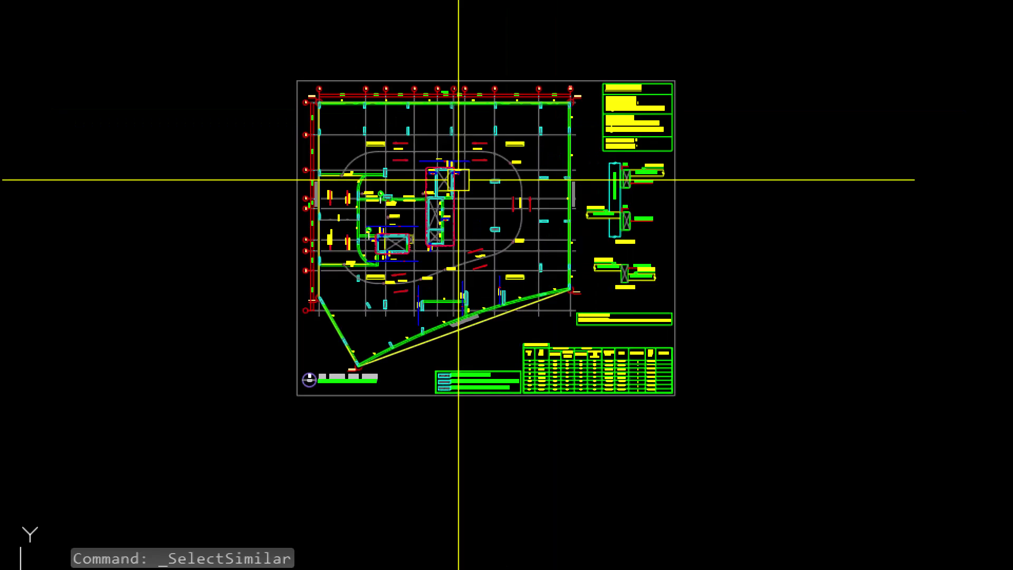
scroll(328, 165, up, 5)
scroll(406, 176, up, 2)
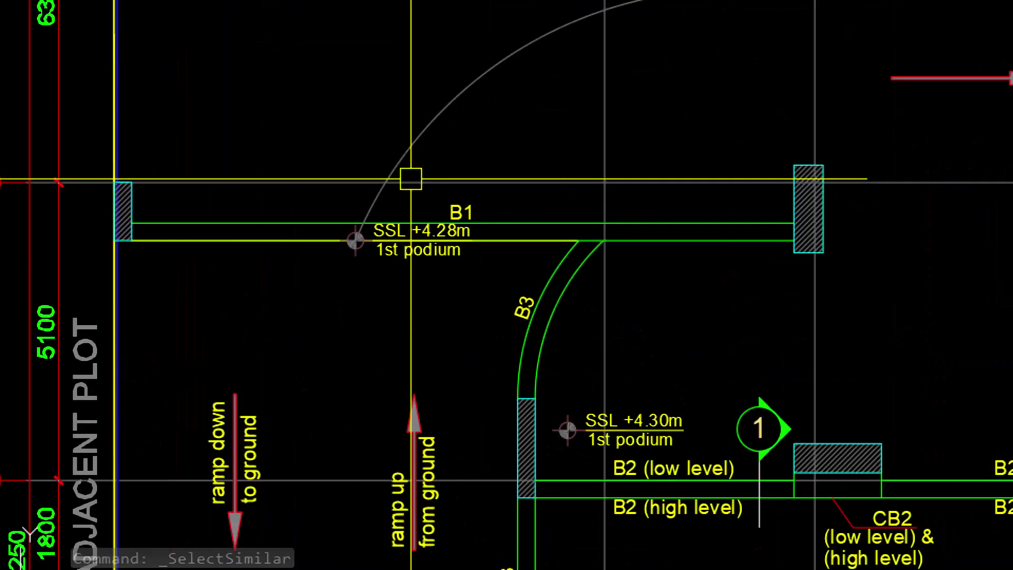
scroll(388, 237, down, 10)
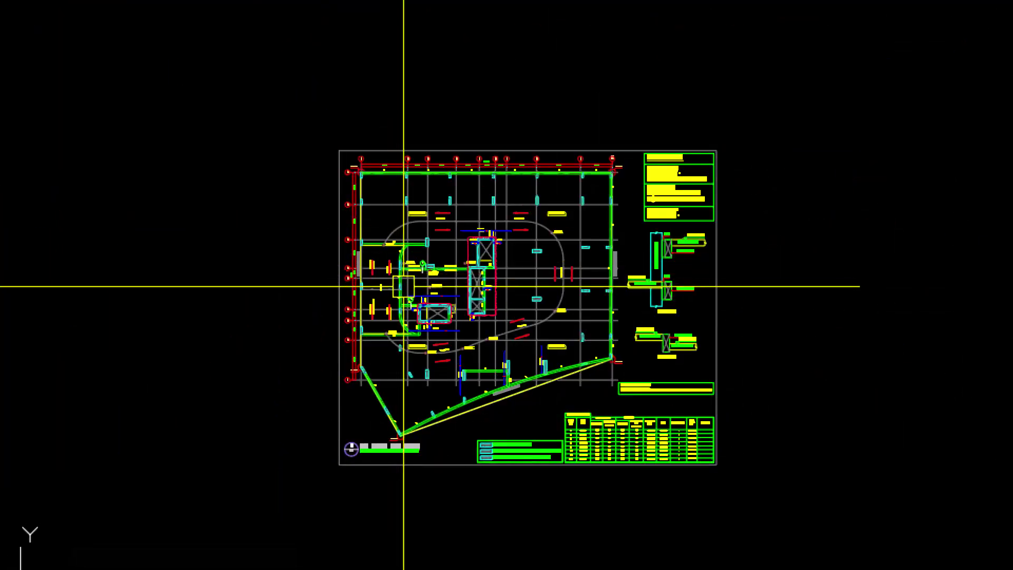
scroll(413, 300, down, 2)
scroll(468, 319, down, 8)
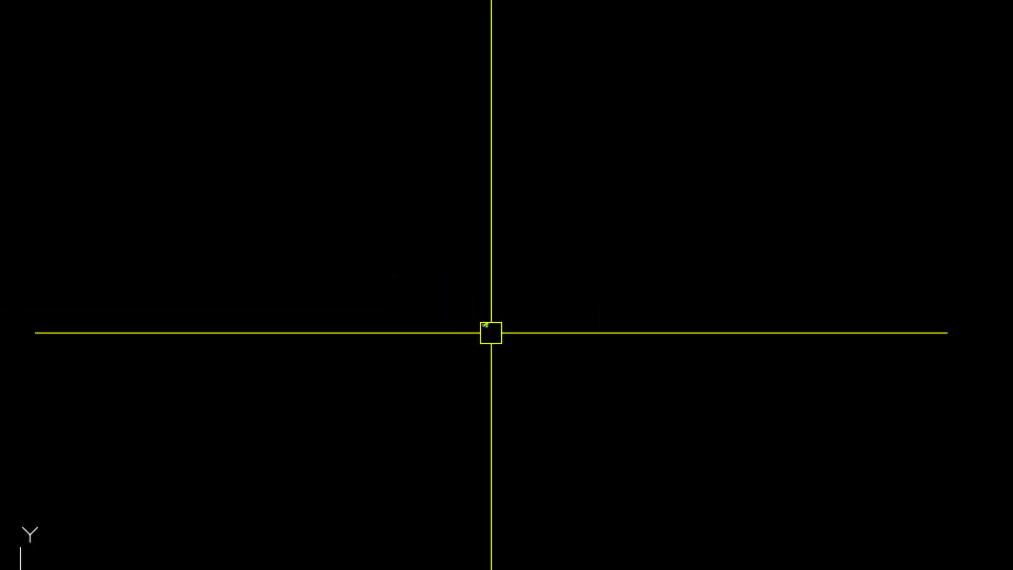
key(Delete)
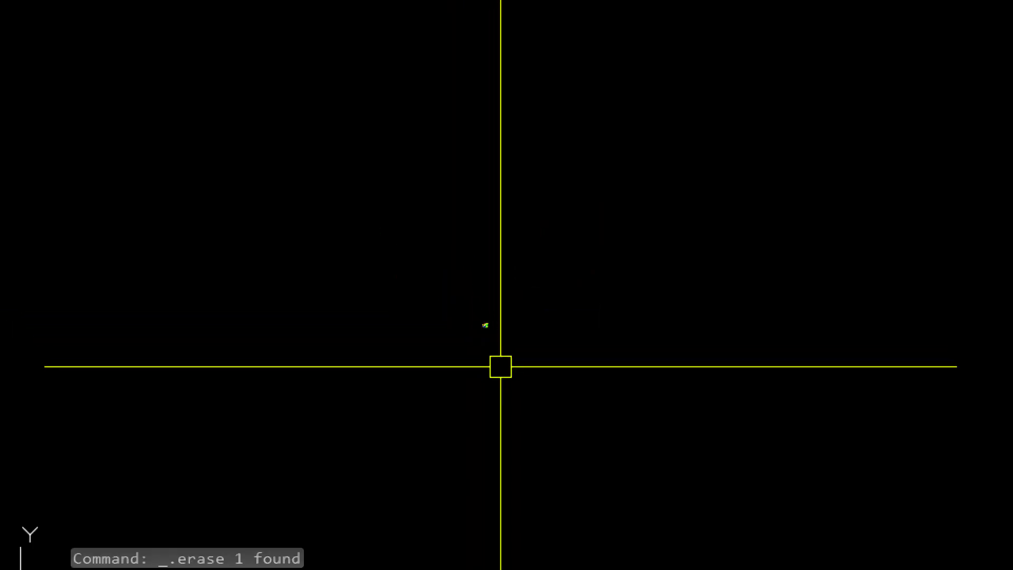
key(Escape)
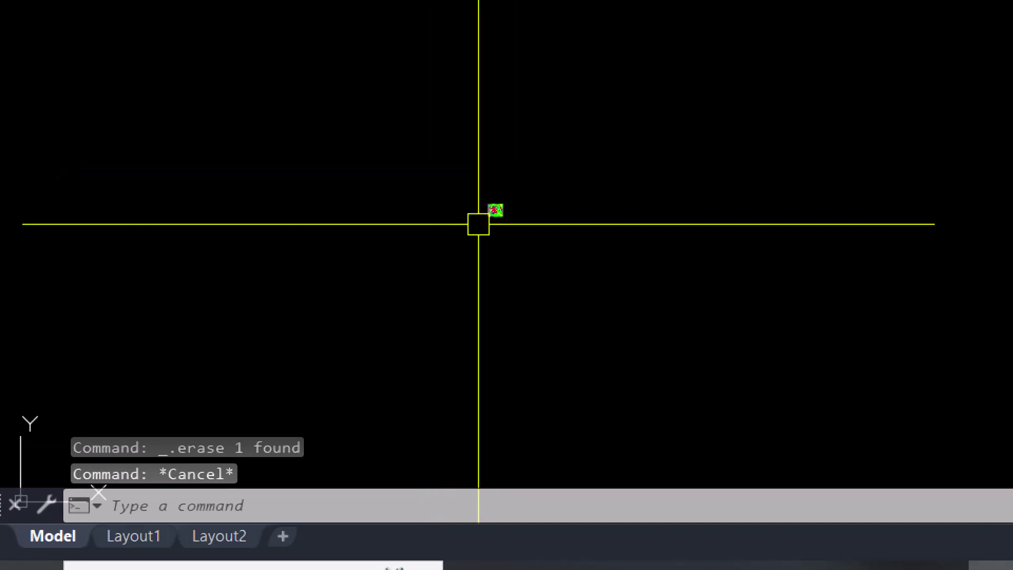
List the properties of the curved 3.0% slope polyline starting at the SSL +4.28m mark below grid C.
scroll(478, 222, up, 6)
scroll(589, 67, up, 6)
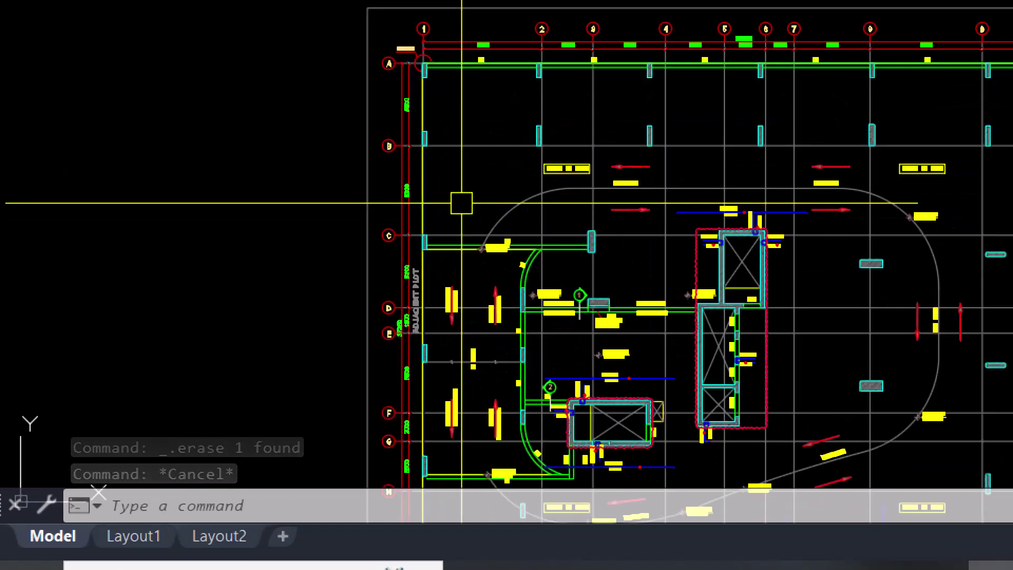
scroll(504, 209, up, 3)
scroll(505, 209, up, 4)
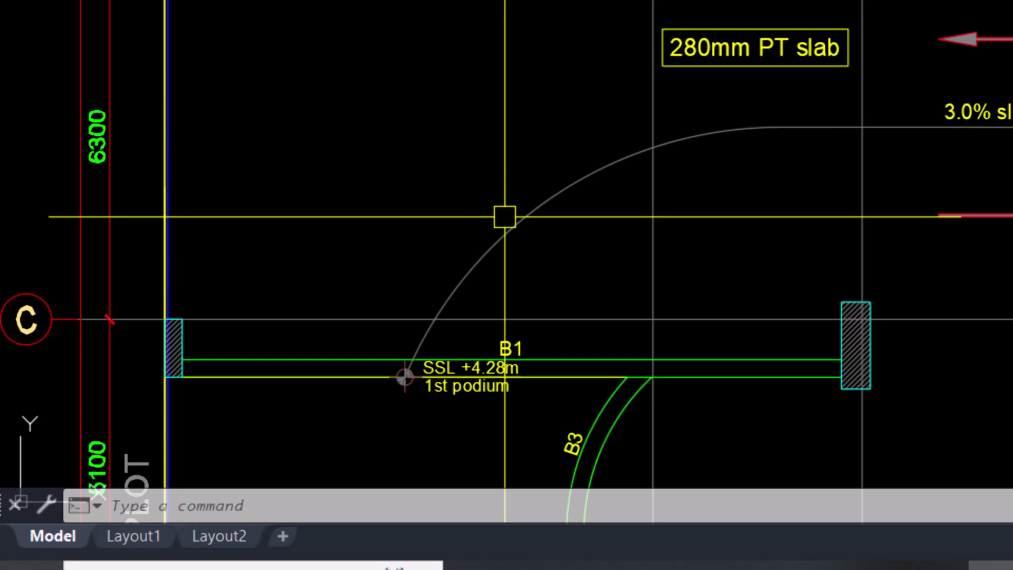
text(li)
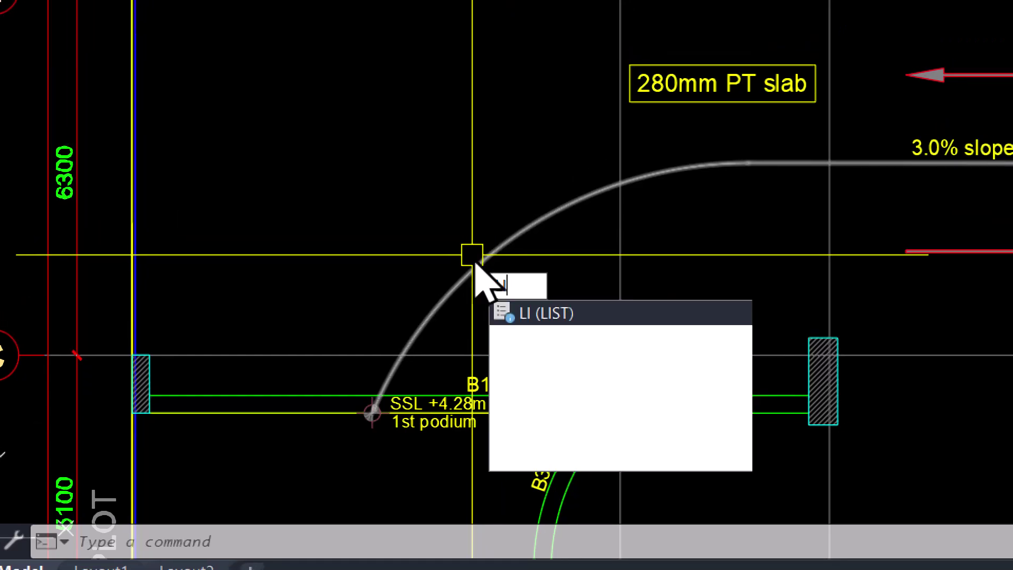
key(Return)
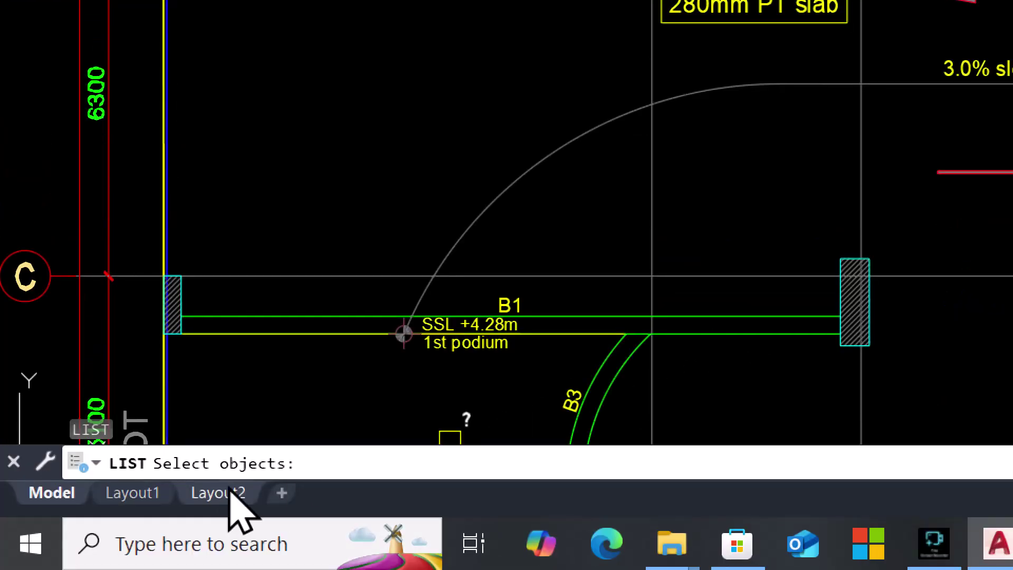
click(504, 191)
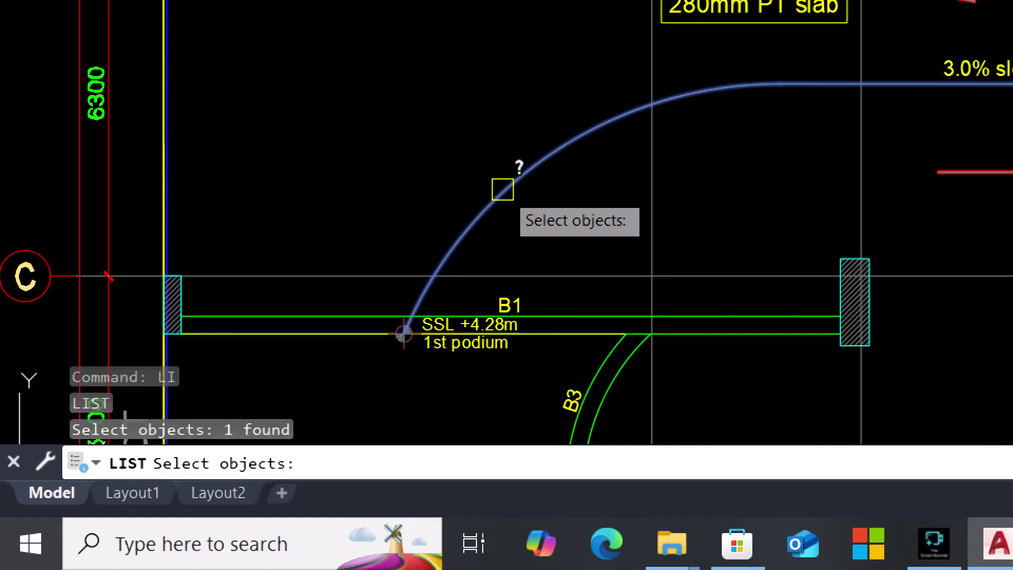
key(Return)
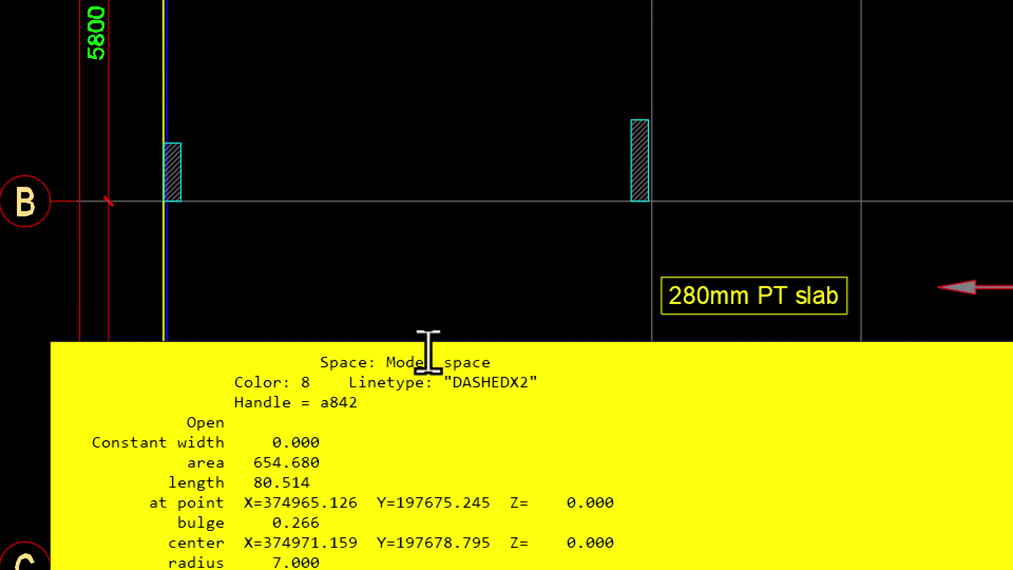
key(Escape)
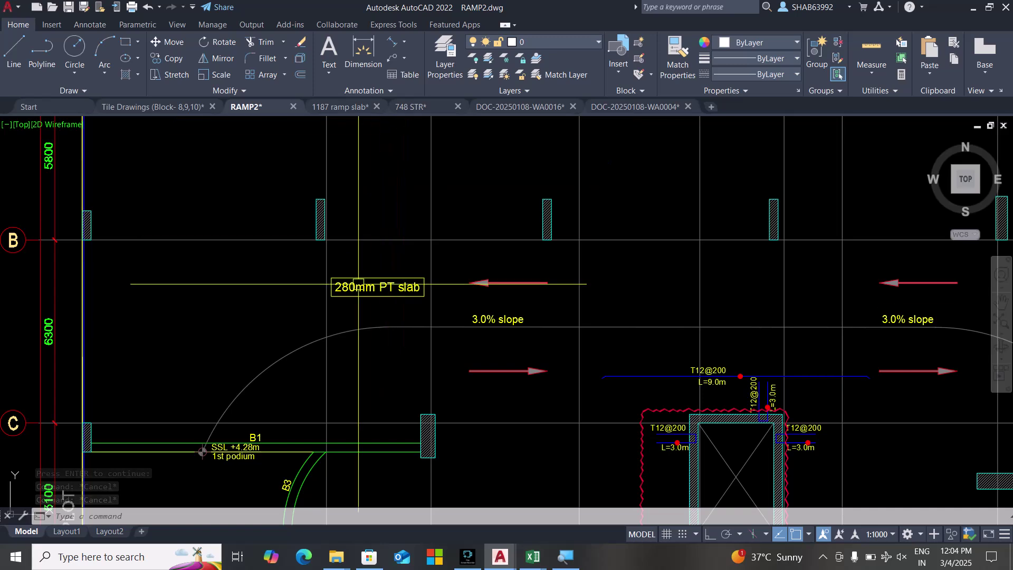
Switch to the 748 STR drawing and list the properties of the dashed slope polyline starting at the SSL +4.28m mark.
click(409, 106)
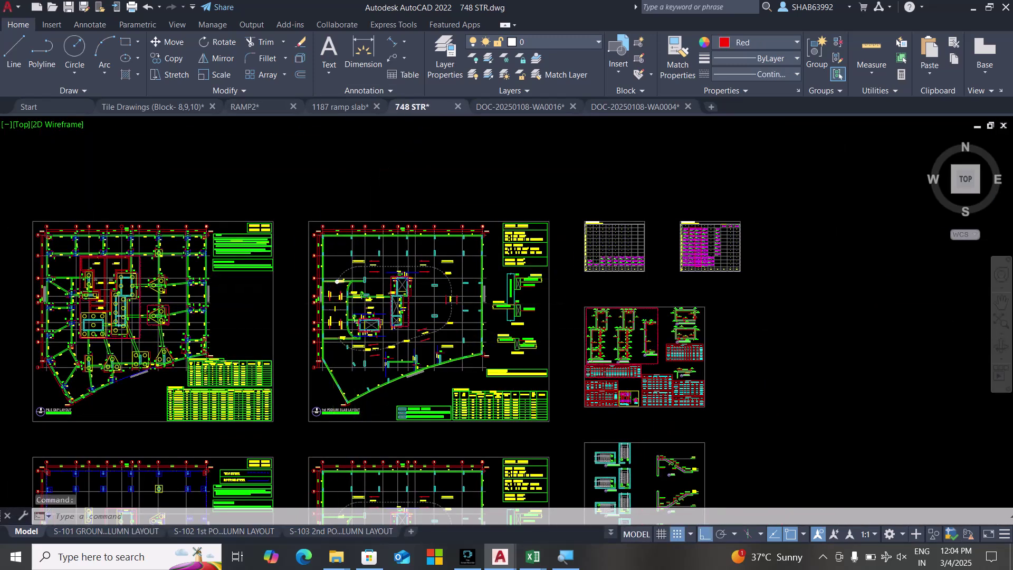
scroll(386, 241, up, 15)
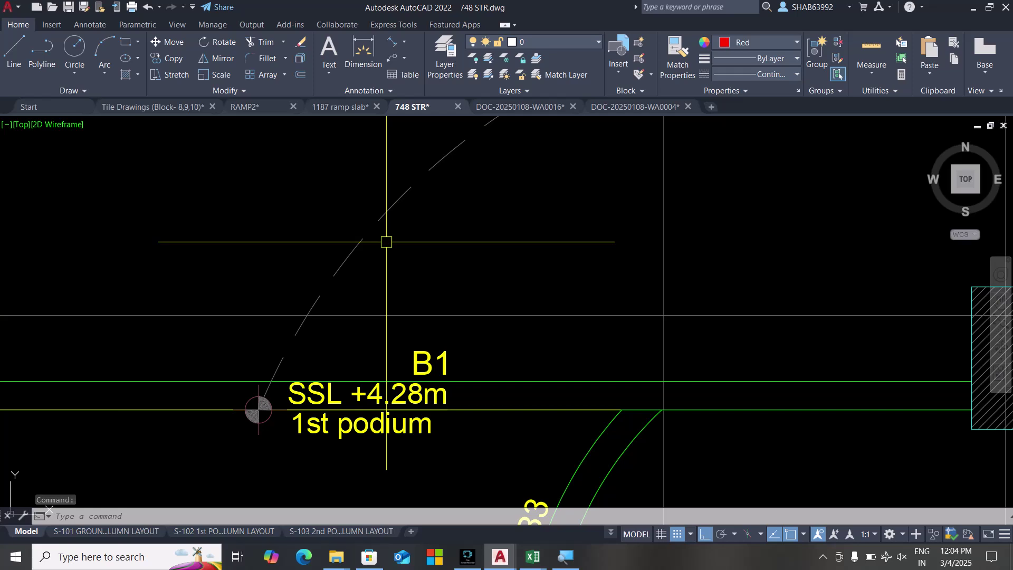
scroll(386, 242, up, 2)
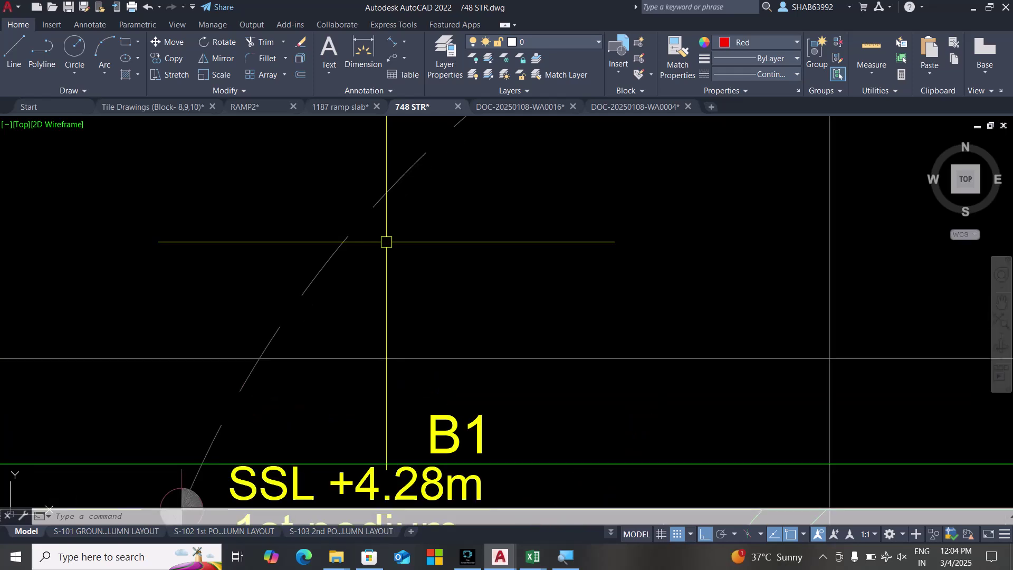
text(li)
key(space)
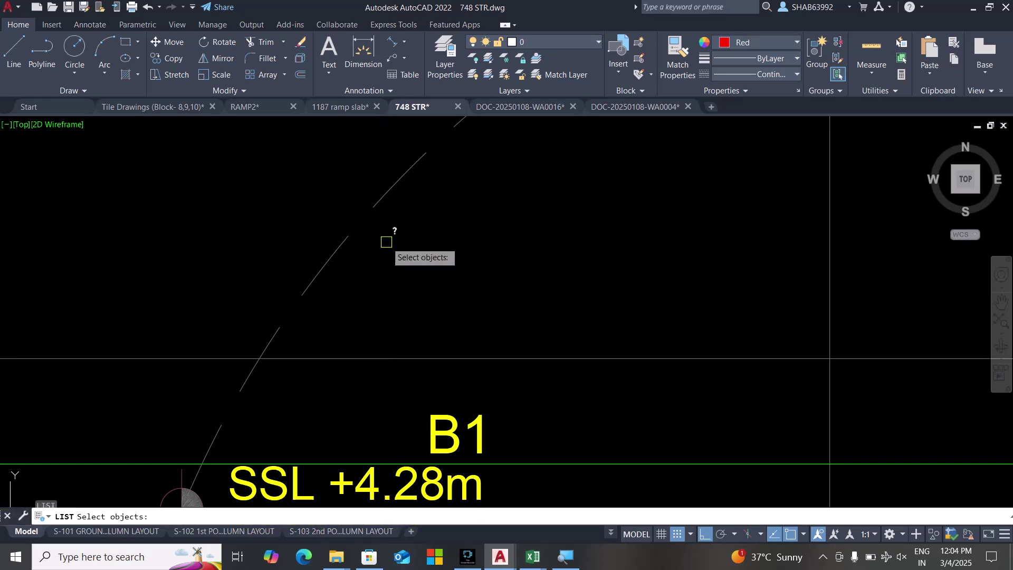
click(386, 197)
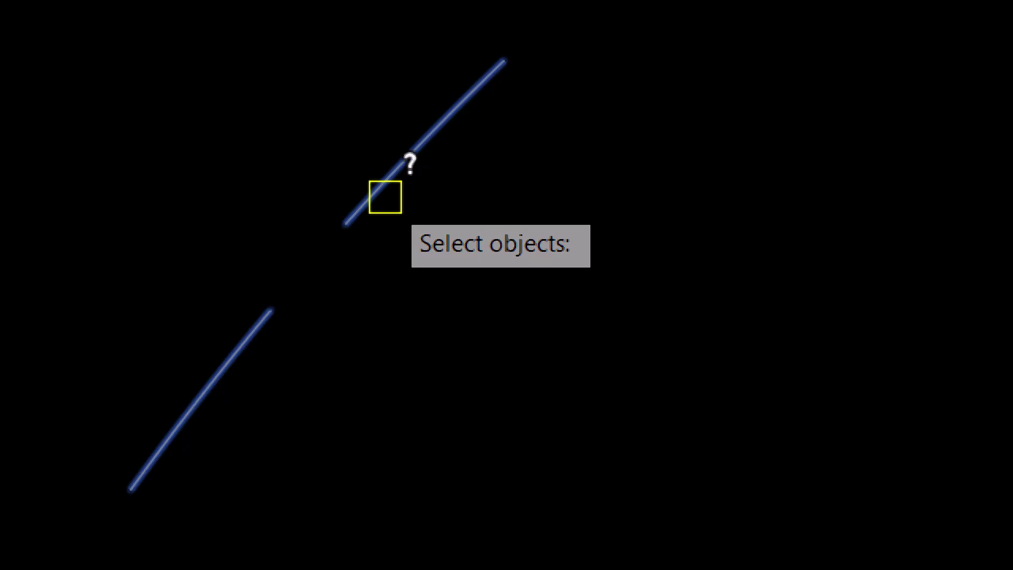
key(Return)
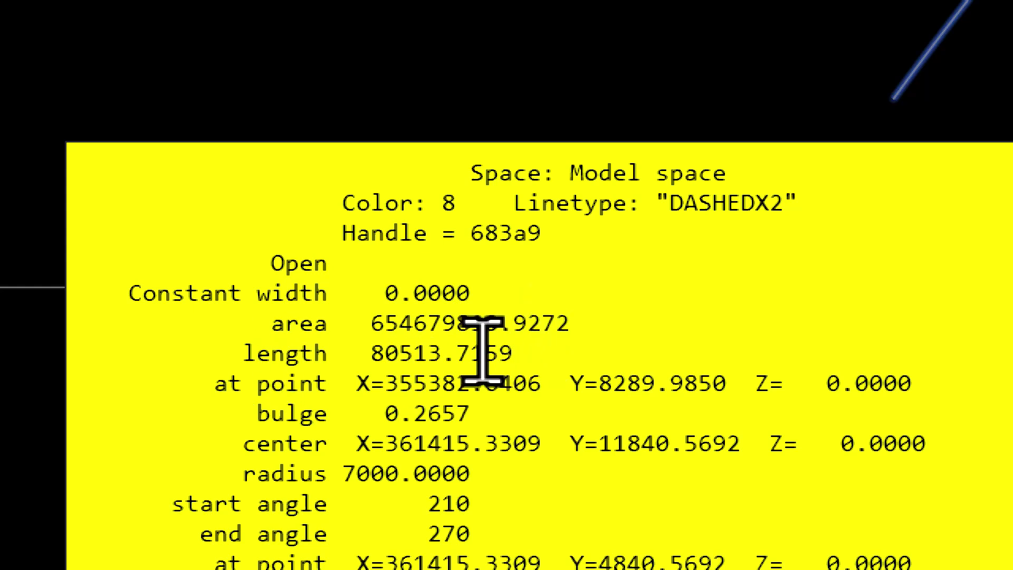
scroll(482, 350, down, 2)
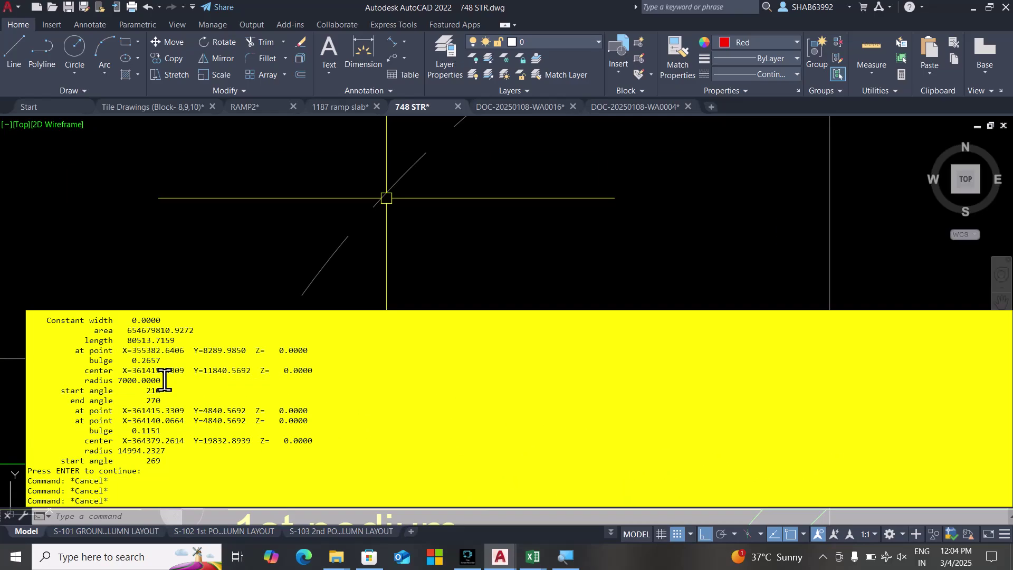
key(Escape)
key(Escape)
key(Escape)
key(Escape)
key(Escape)
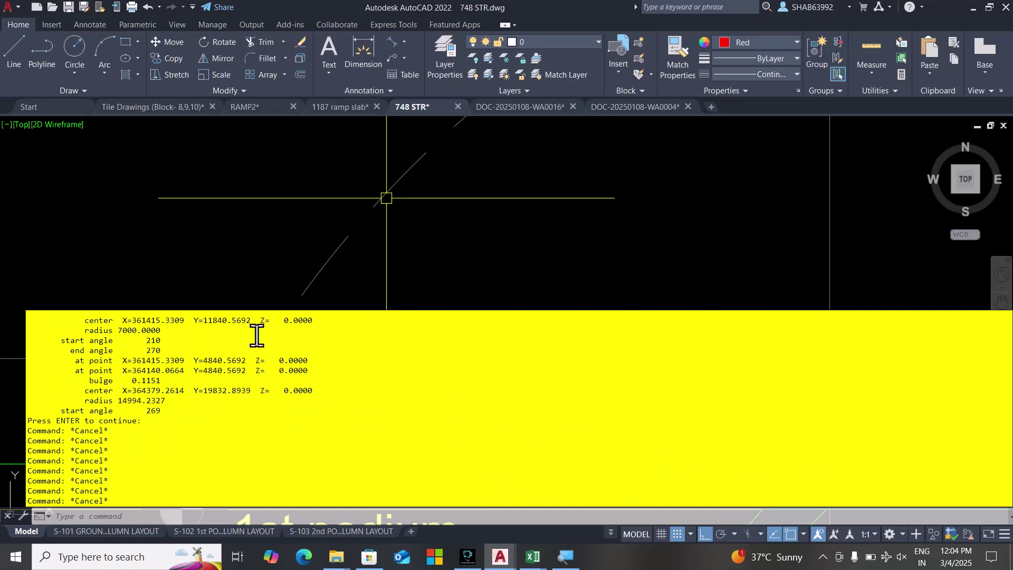
key(F2)
Return to the RAMP2 drawing and examine the short dimensioned first segment of the slope line at the SSL +4.28m mark.
click(261, 110)
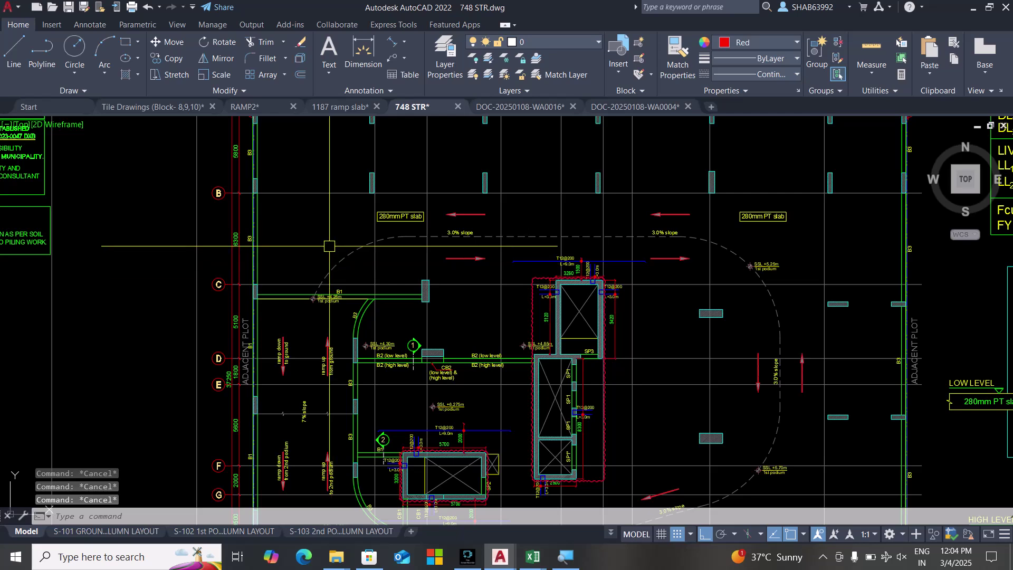
key(Escape)
key(Escape)
key(Escape)
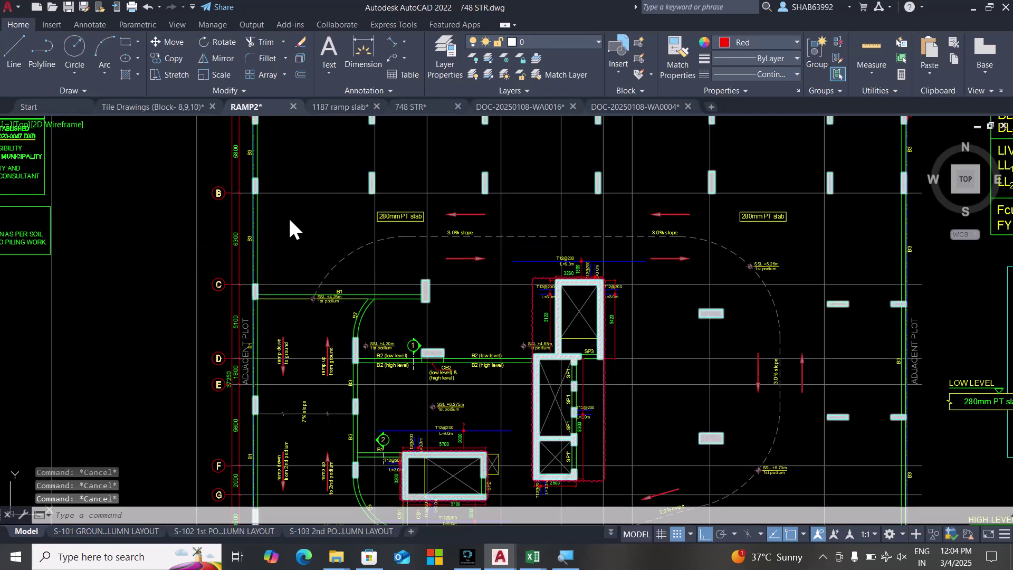
scroll(323, 264, up, 3)
scroll(377, 338, down, 10)
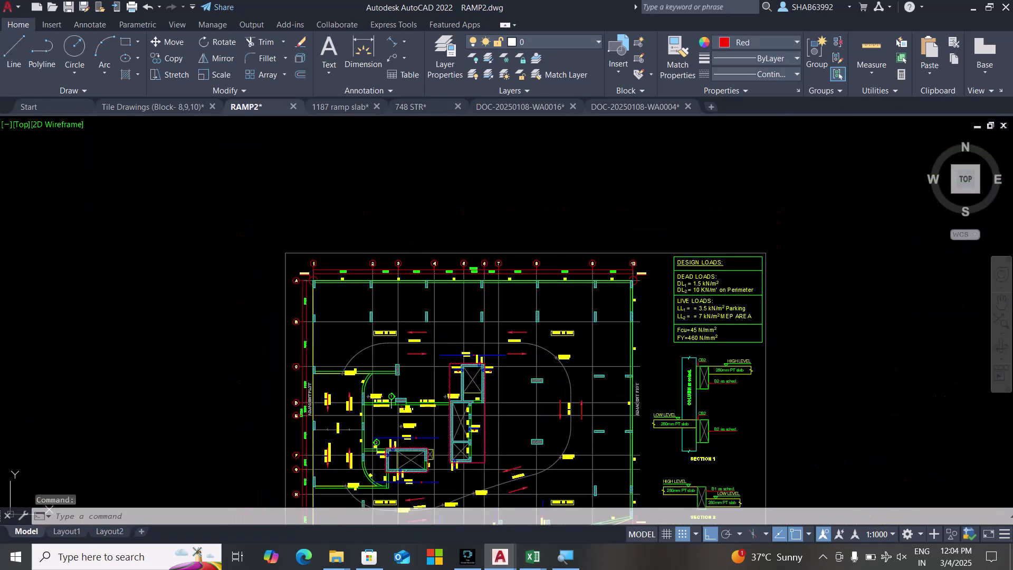
scroll(405, 344, down, 6)
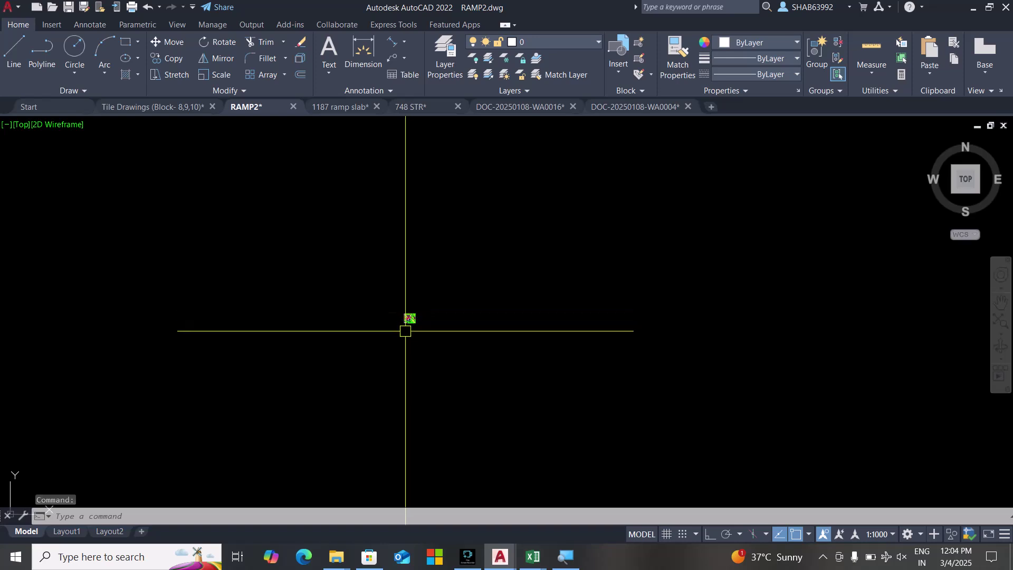
scroll(406, 344, down, 2)
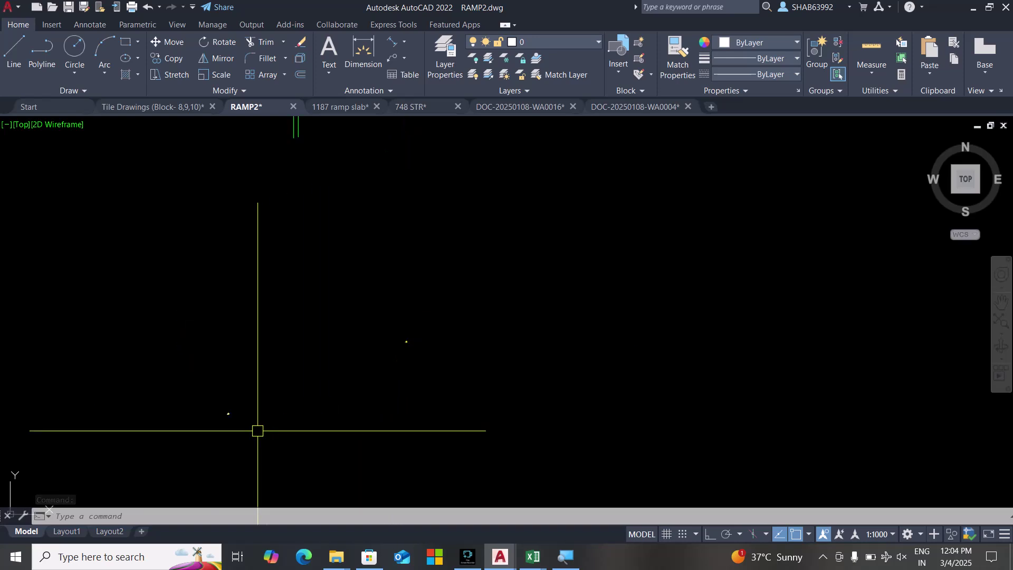
scroll(222, 417, up, 8)
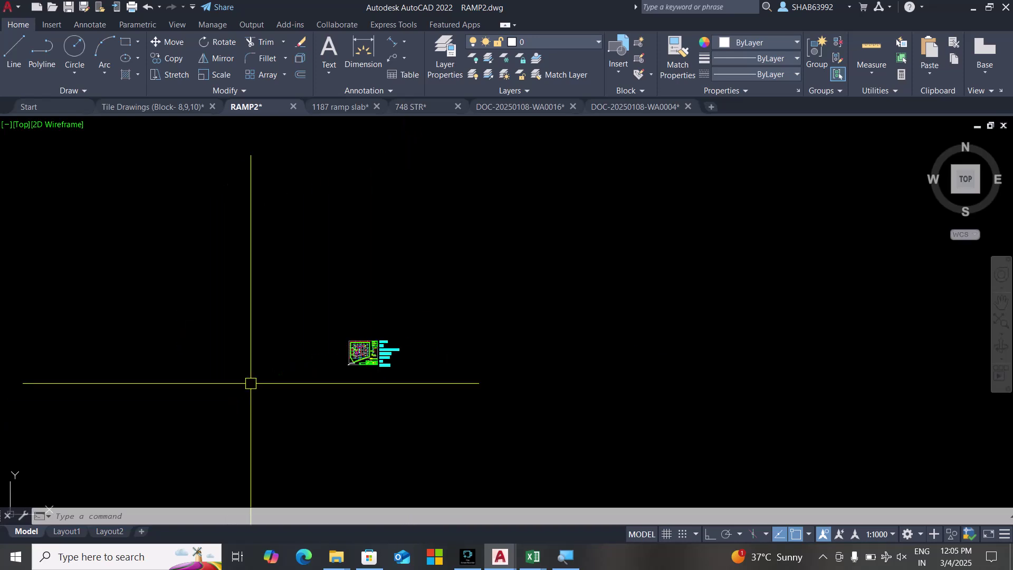
scroll(360, 343, up, 4)
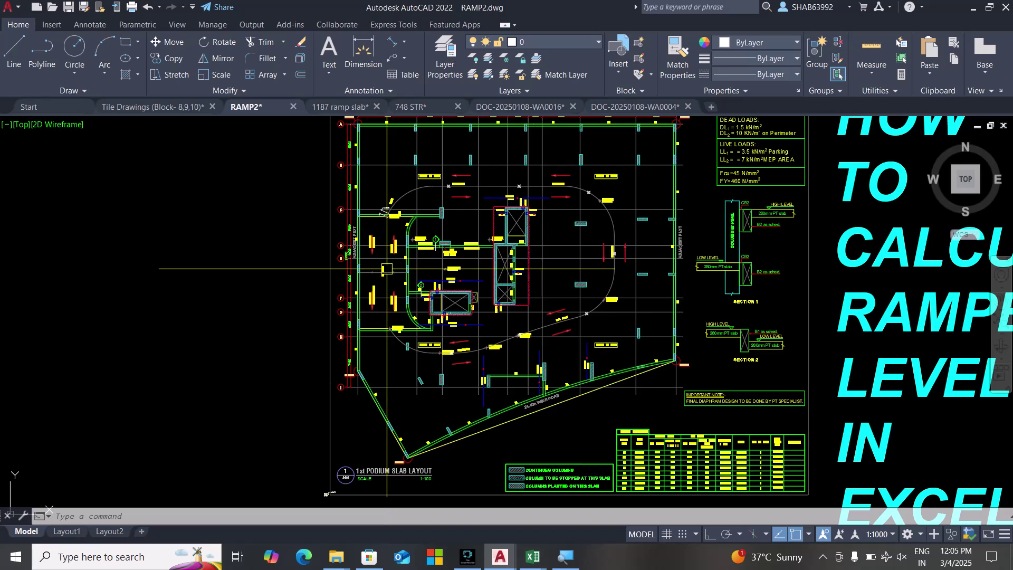
scroll(389, 210, up, 5)
scroll(391, 207, up, 8)
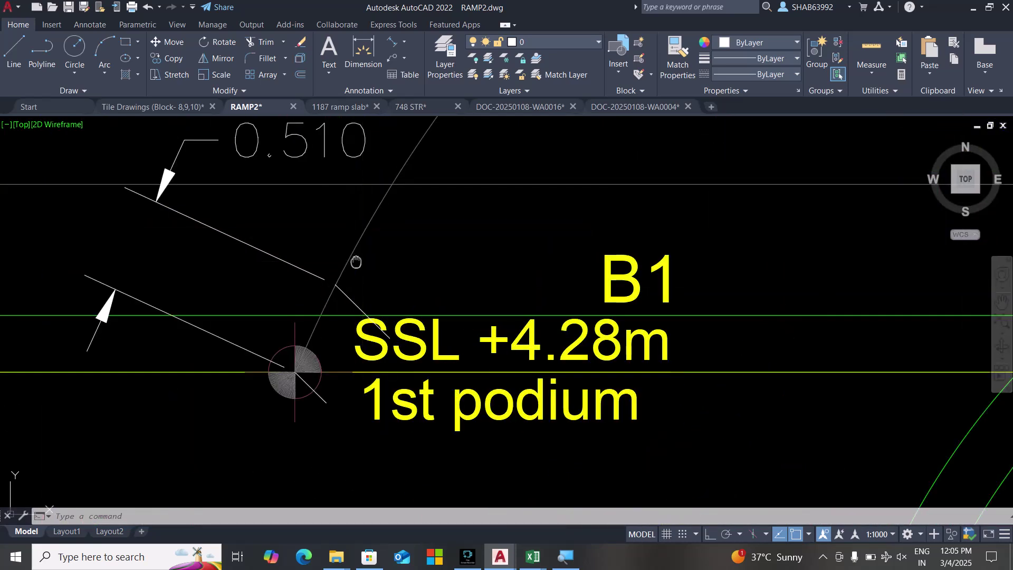
drag(355, 262, 364, 312)
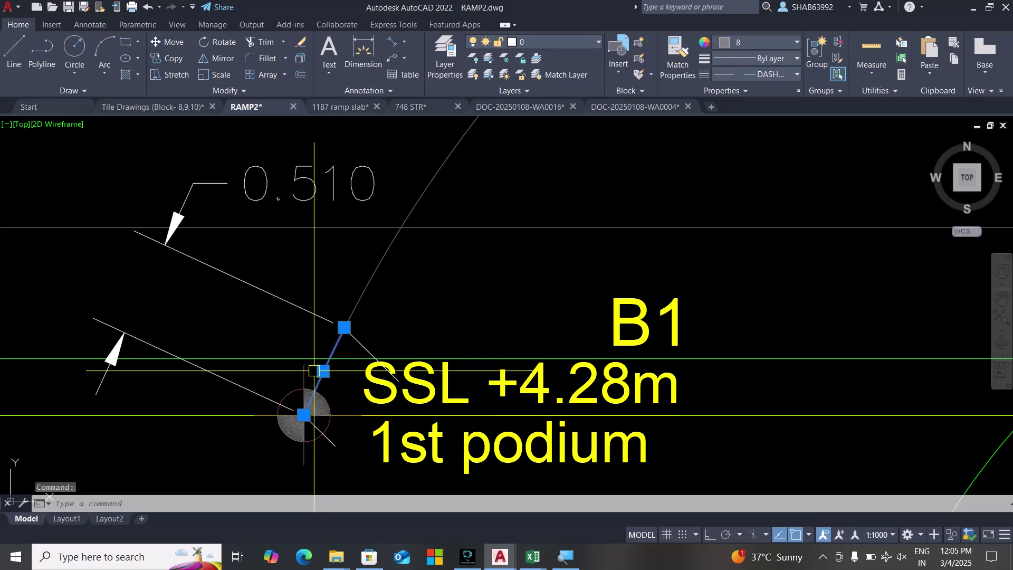
scroll(308, 361, down, 2)
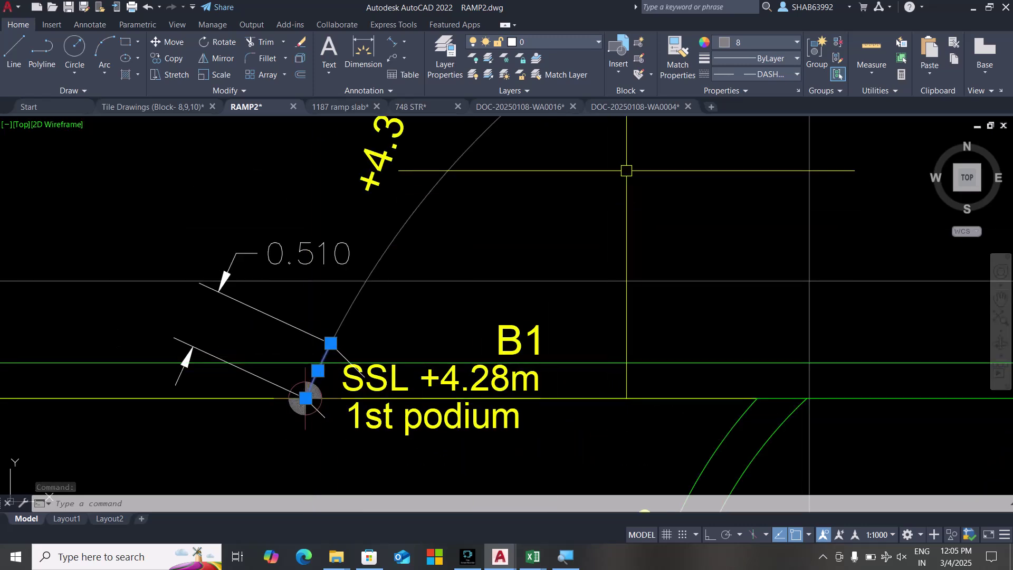
key(XF86Calculator)
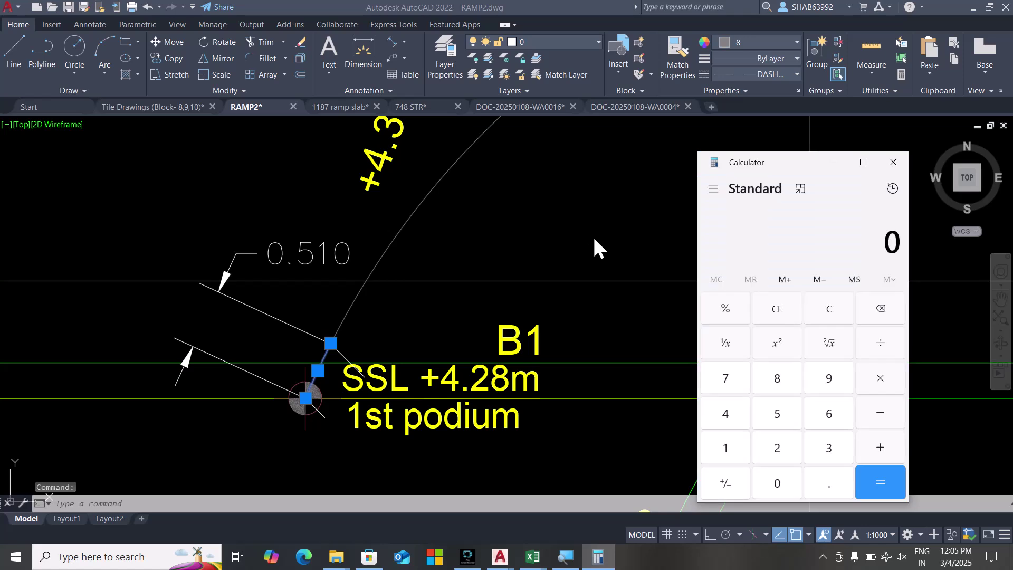
click(415, 224)
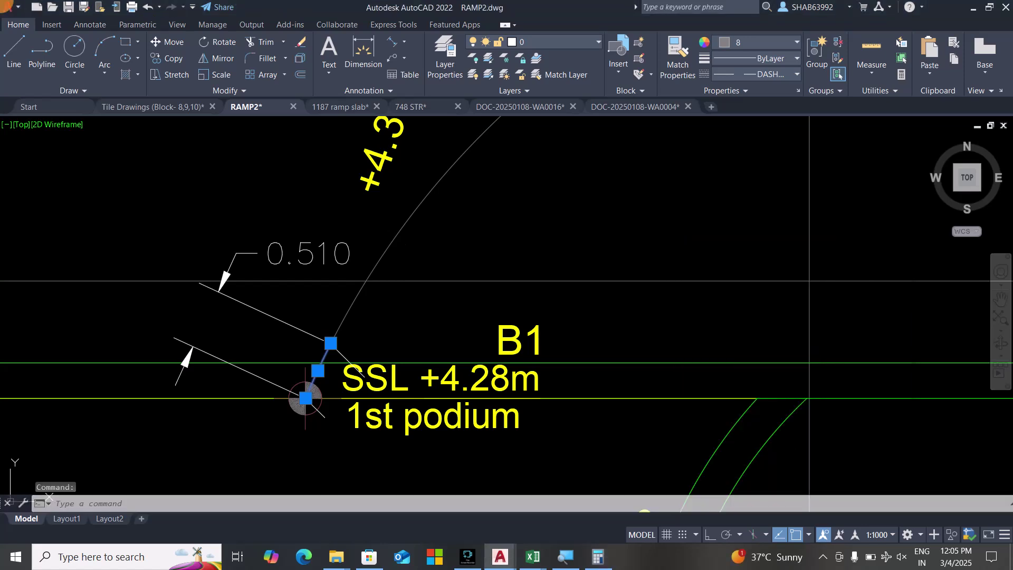
key(Escape)
key(Escape)
key(Escape)
key(Escape)
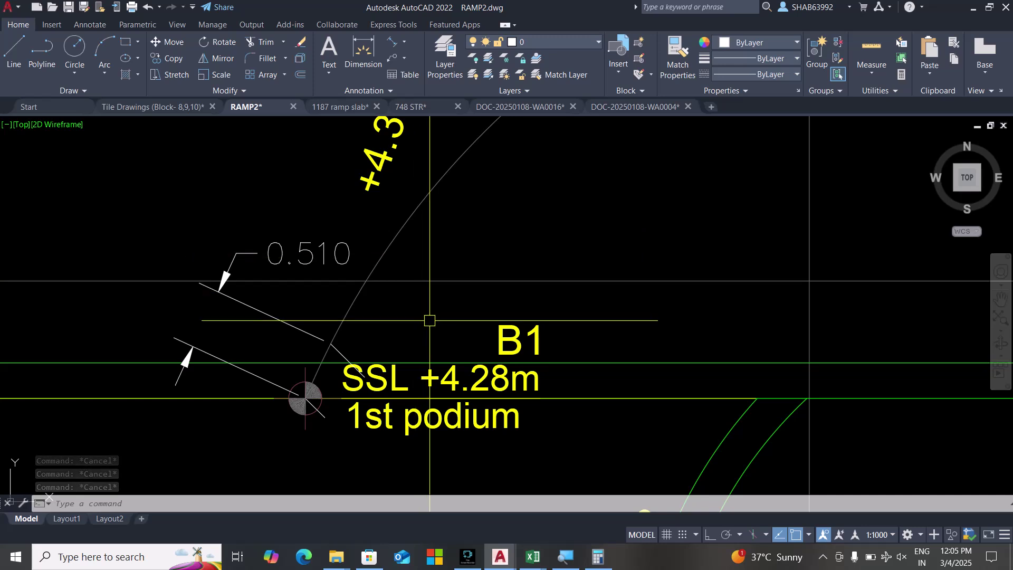
Switch to the RAMPE EXCEL SHEET FOR VEDIO workbook in Excel and check the last level in cell A2.
mouse_move(530, 562)
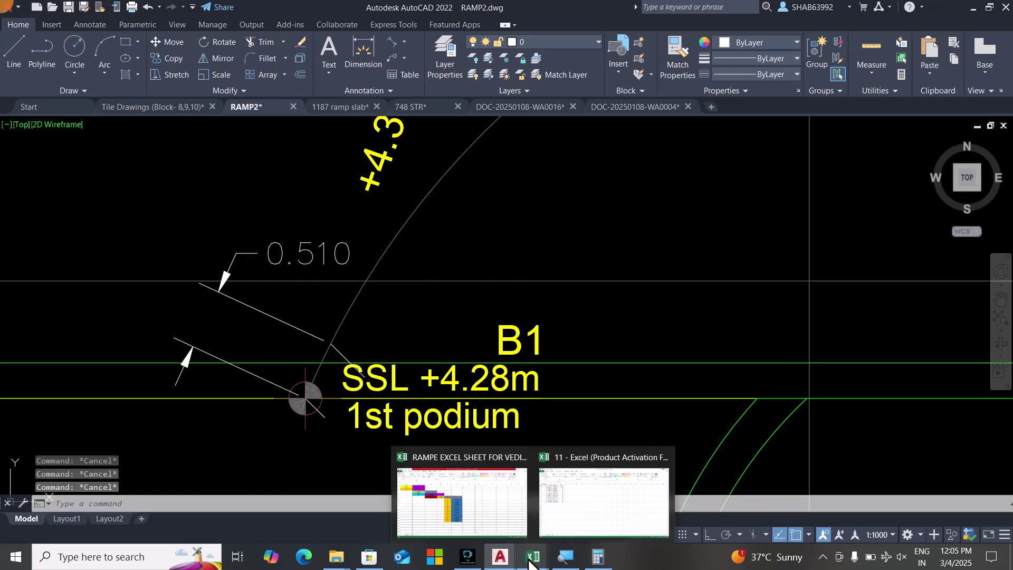
click(492, 520)
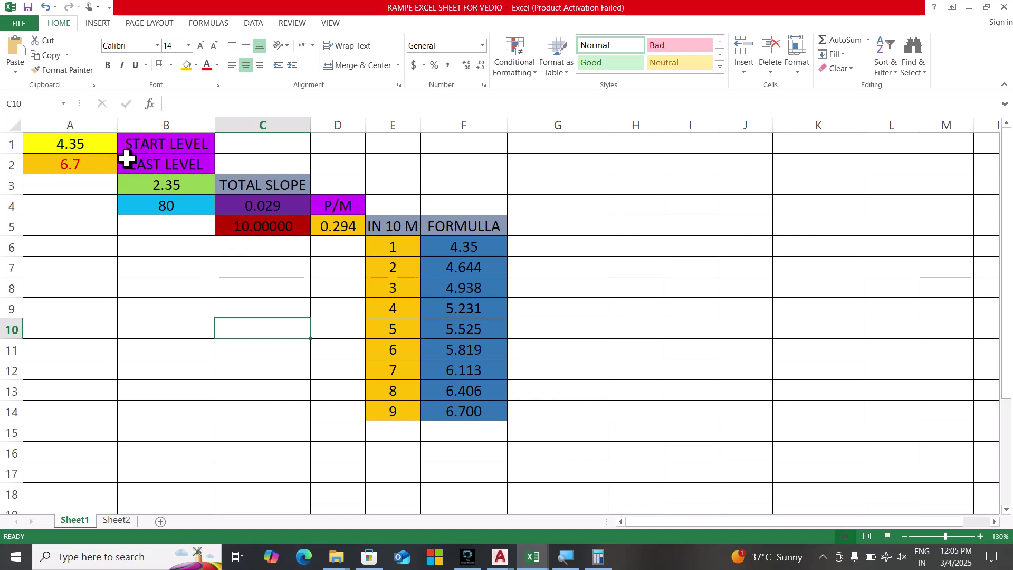
click(99, 164)
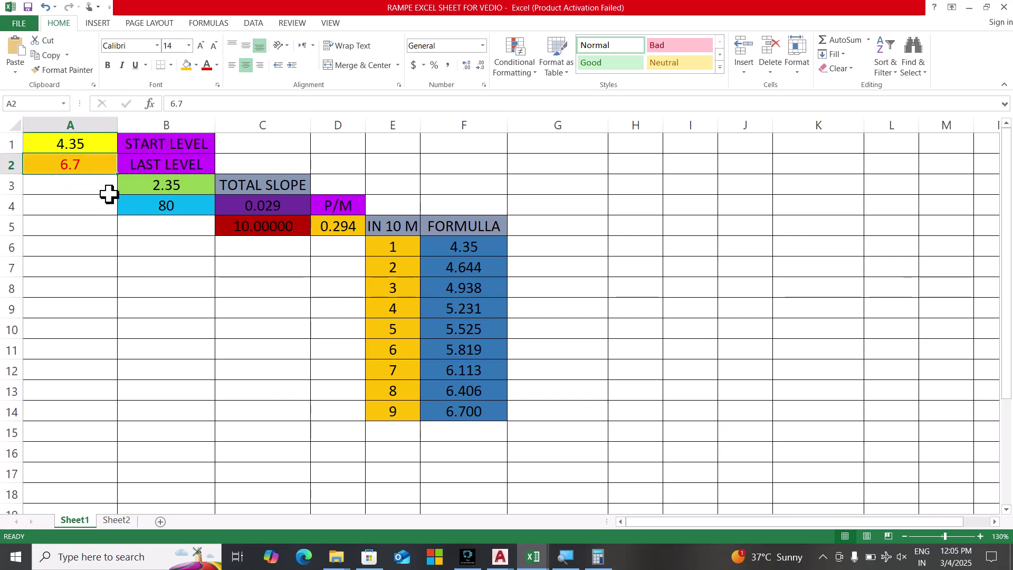
Switch back to RAMP2 in AutoCAD and examine the slope line's start segment, its level labels and the point marks along it.
mouse_move(504, 565)
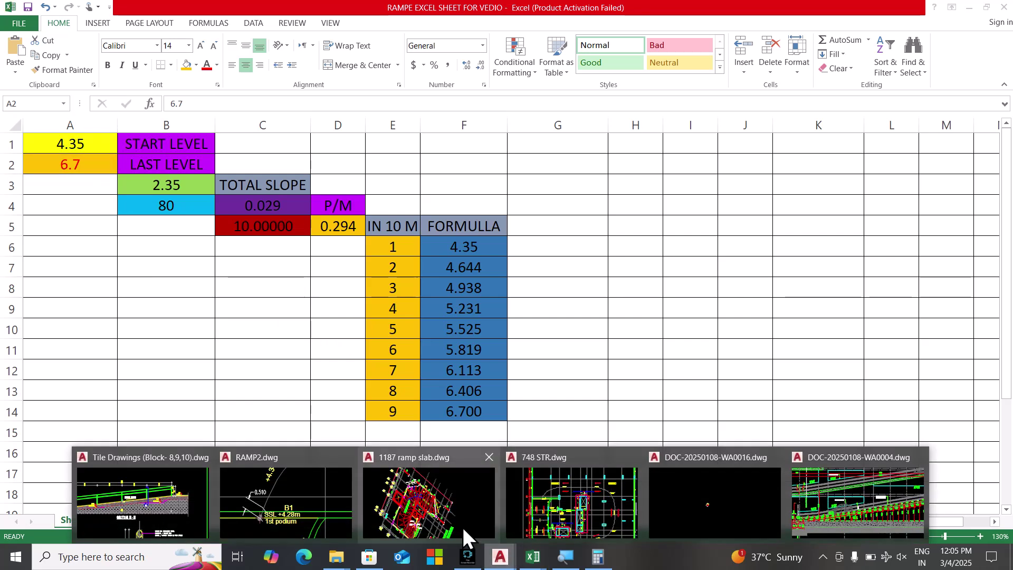
click(289, 510)
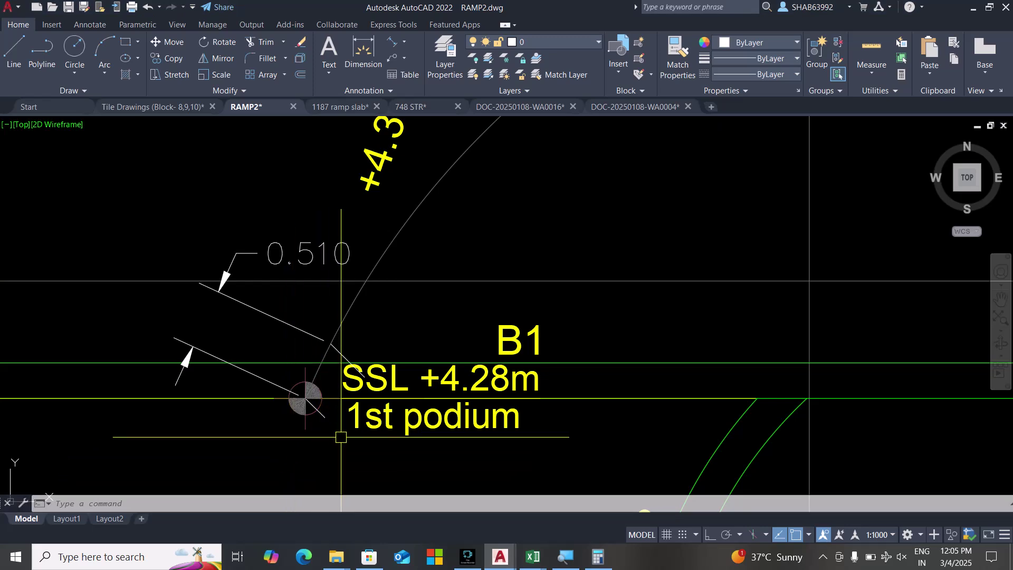
scroll(407, 409, up, 3)
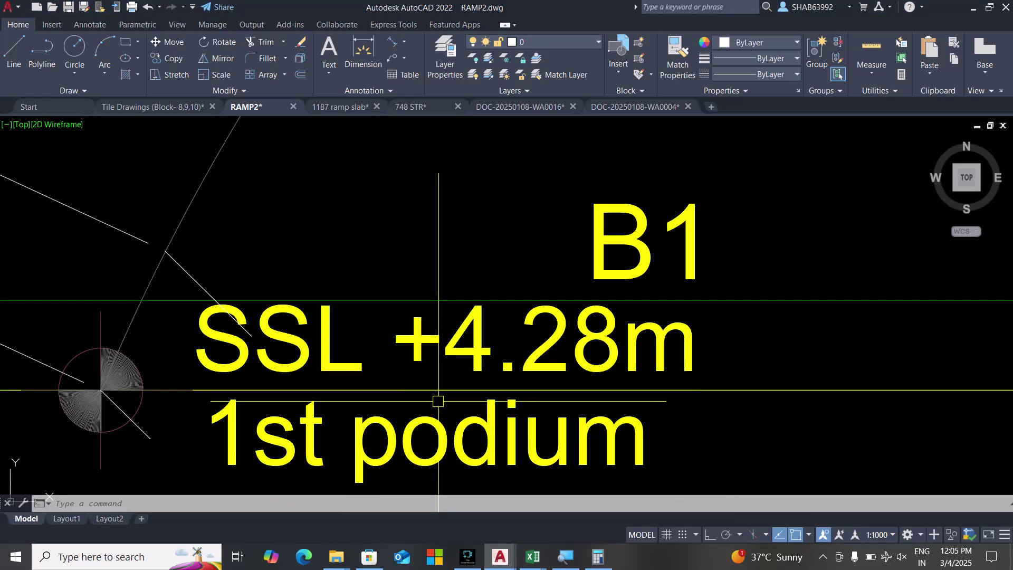
scroll(447, 401, down, 2)
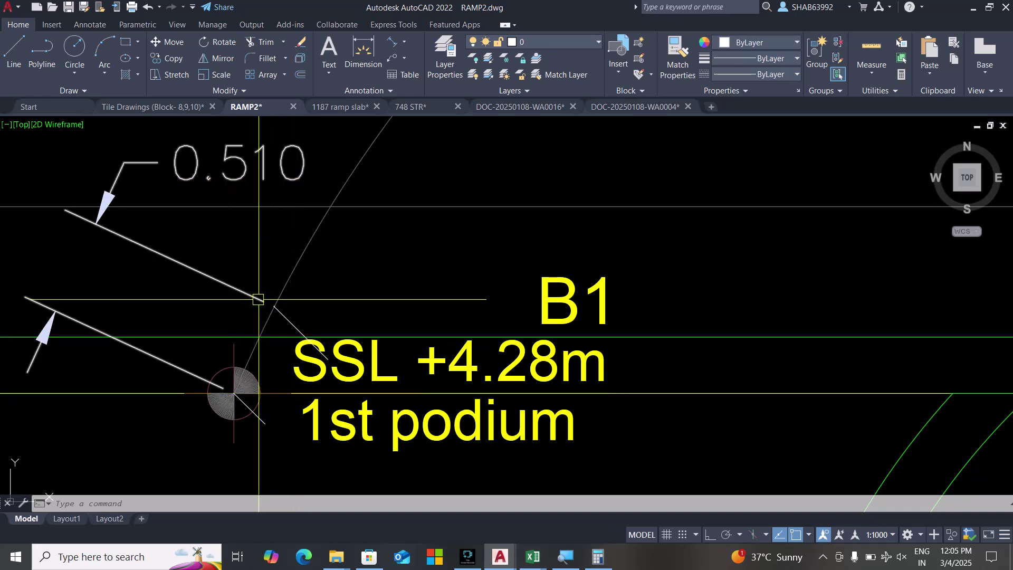
scroll(282, 306, up, 5)
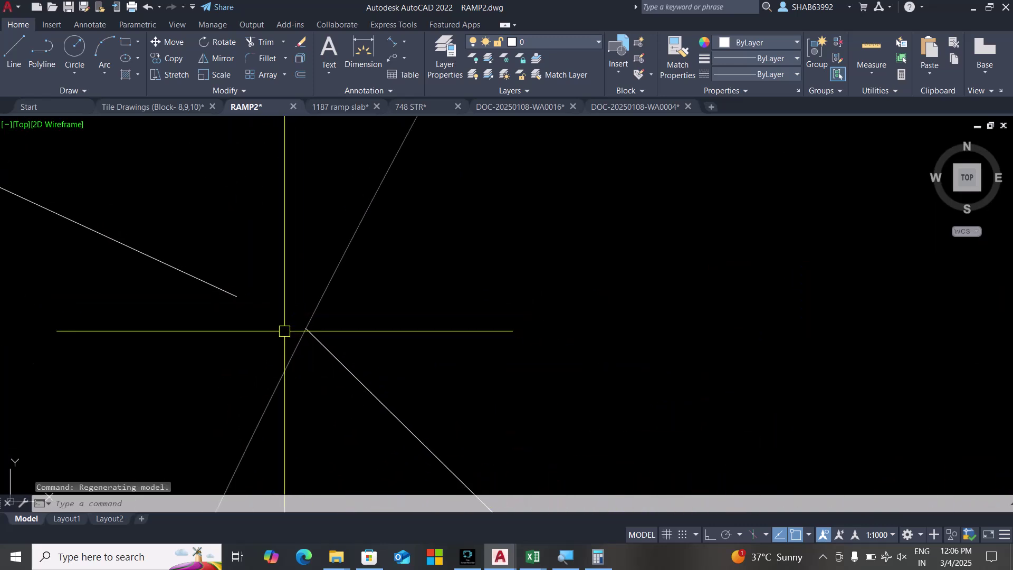
scroll(292, 334, down, 4)
scroll(292, 334, down, 3)
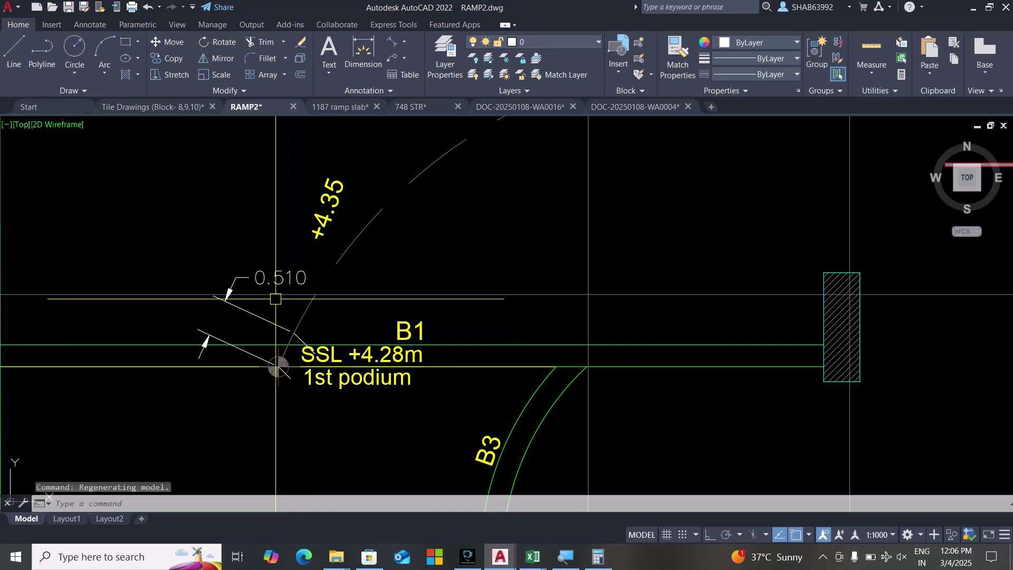
scroll(276, 358, up, 1)
scroll(276, 357, down, 5)
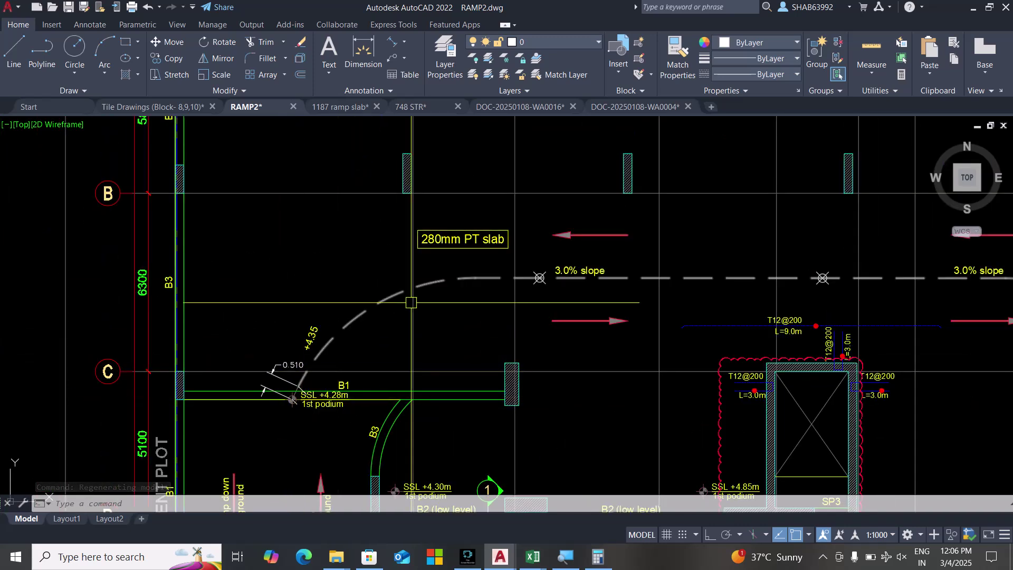
scroll(312, 375, up, 6)
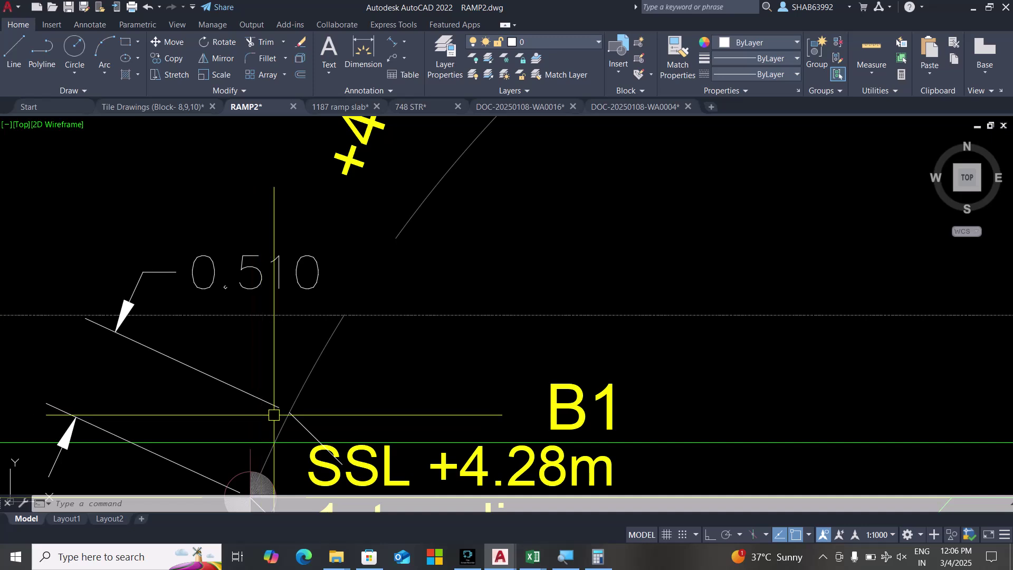
scroll(272, 413, down, 6)
scroll(274, 415, down, 5)
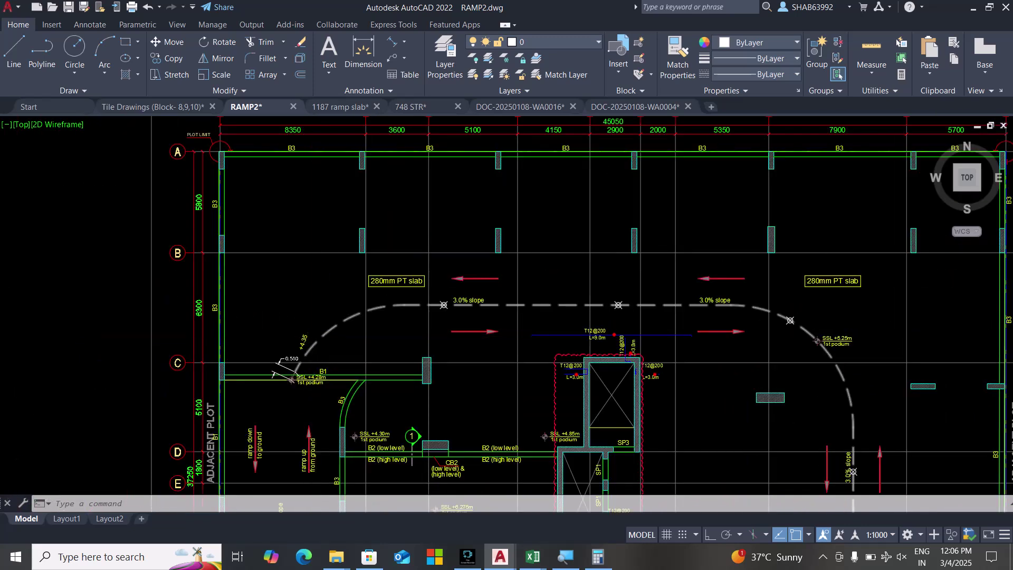
List the properties of the dashed slope polyline starting at the SSL +4.28m mark in RAMP2 to read its length.
scroll(313, 336, up, 5)
key(Escape)
key(Escape)
key(Escape)
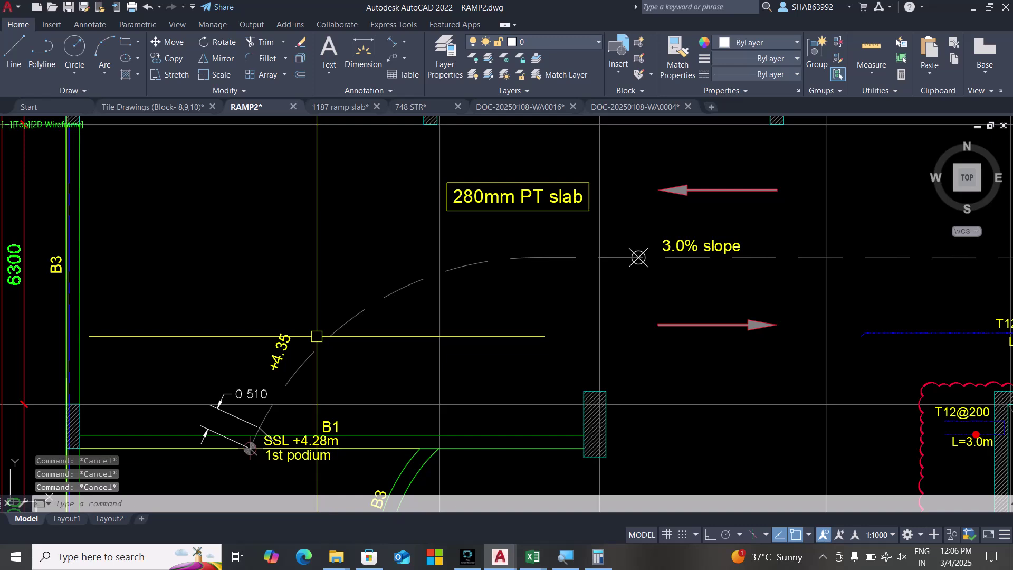
key(Return)
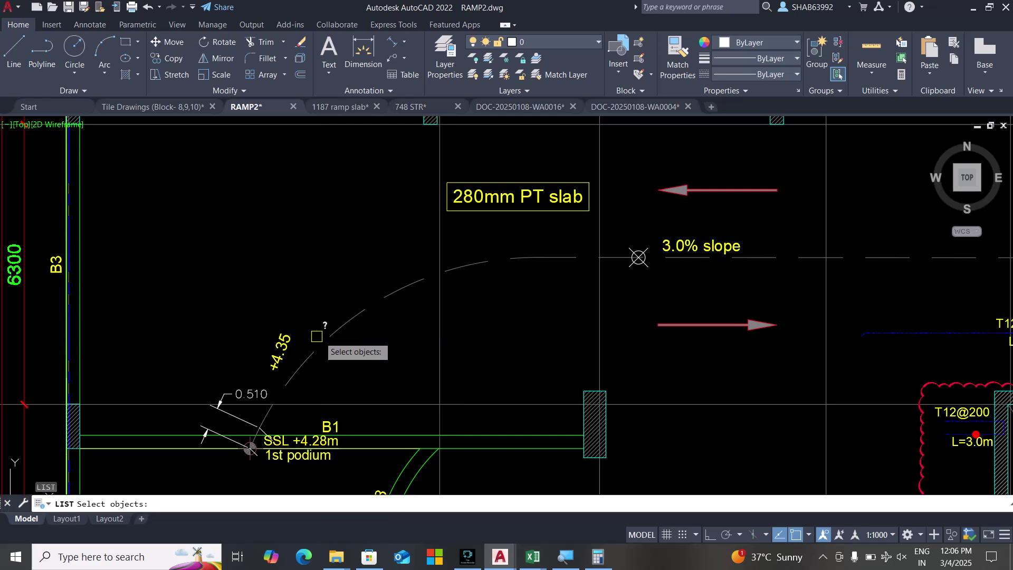
click(327, 332)
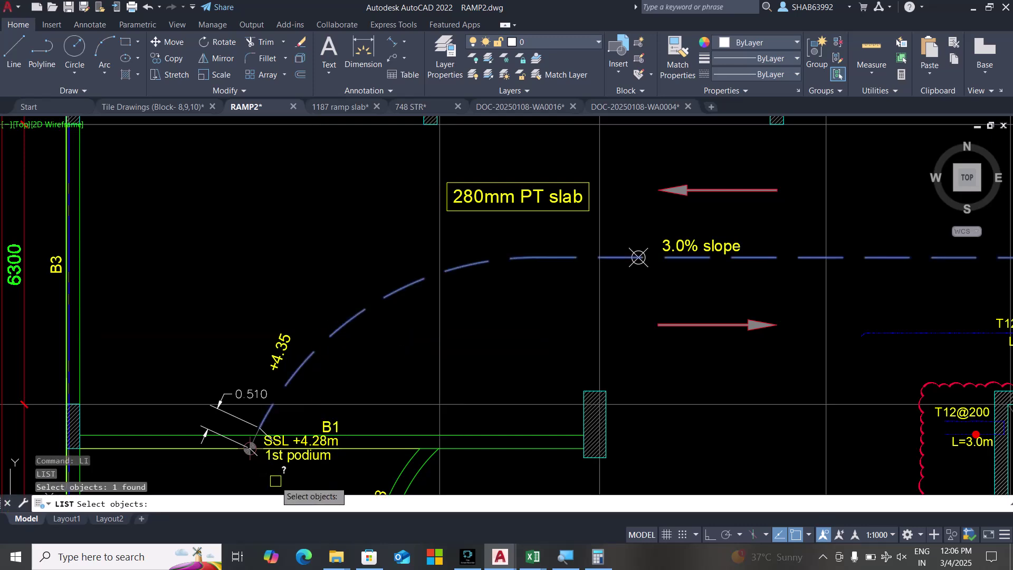
key(Return)
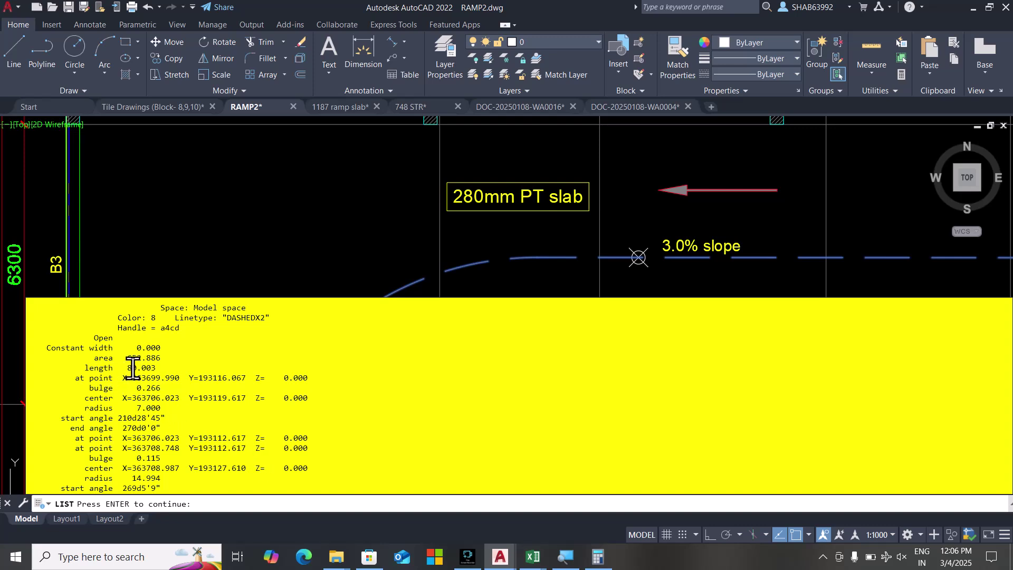
key(Return)
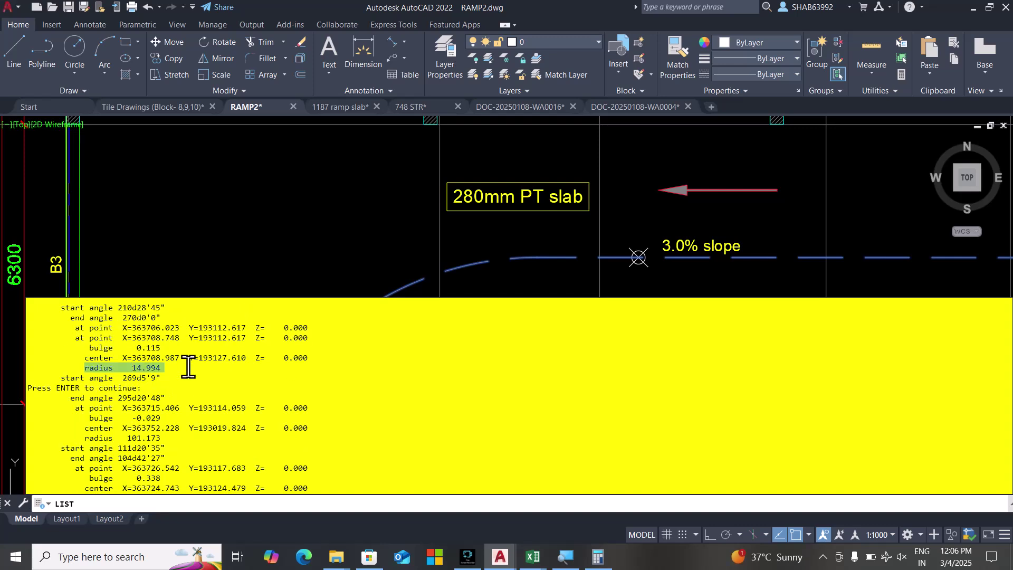
click(237, 246)
key(Escape)
key(Escape)
key(Escape)
key(Escape)
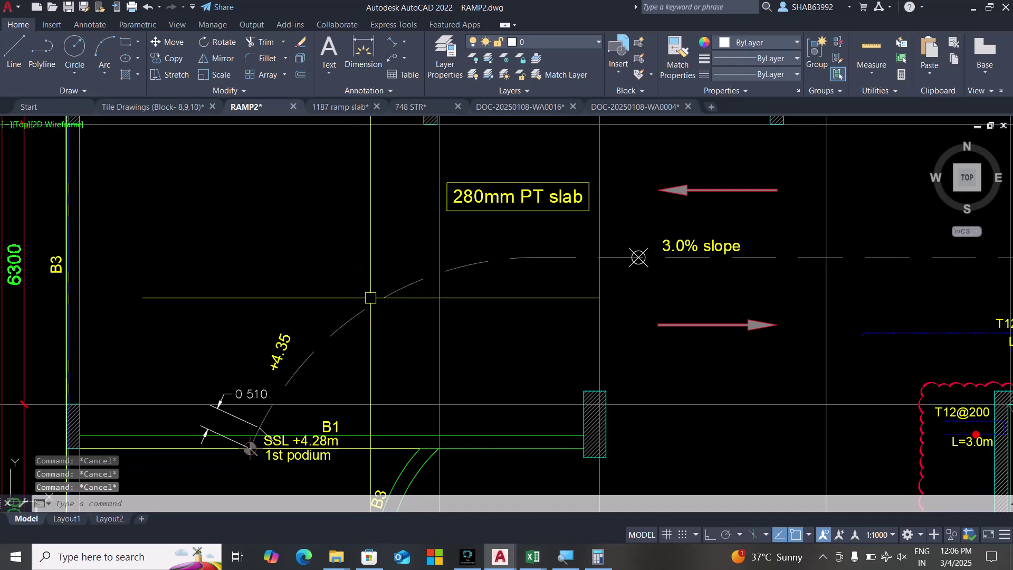
scroll(370, 297, down, 6)
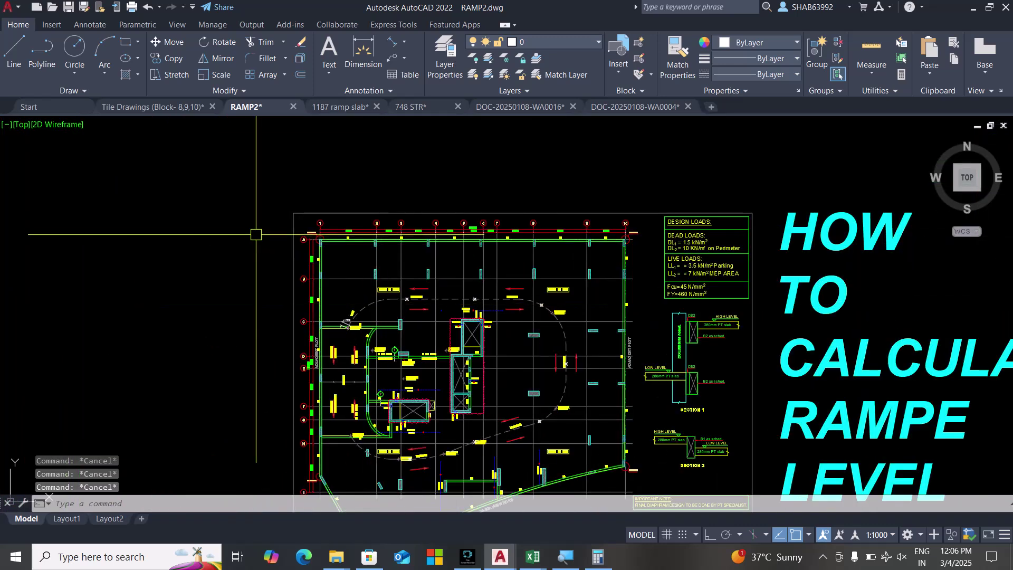
scroll(392, 299, up, 4)
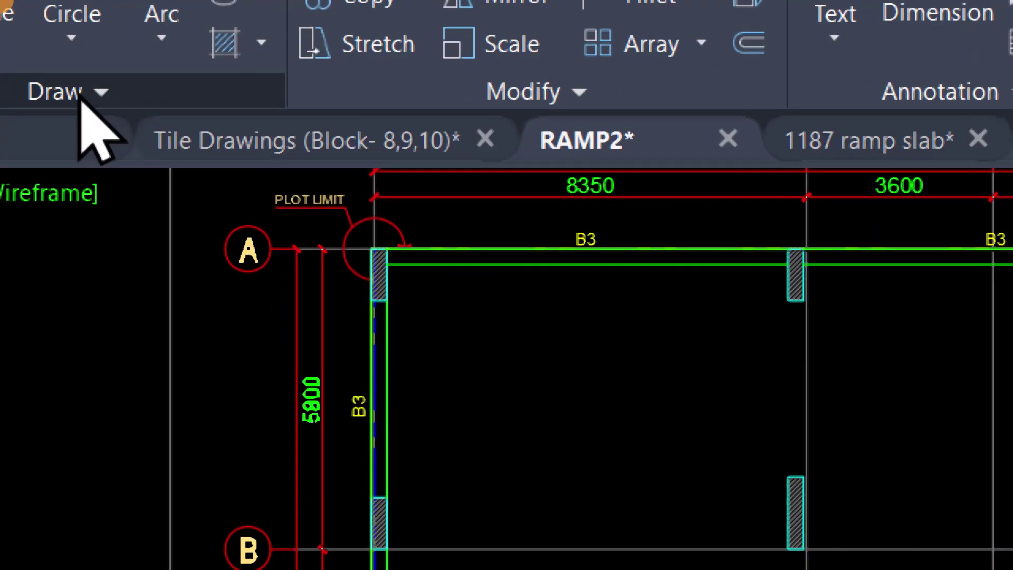
click(77, 92)
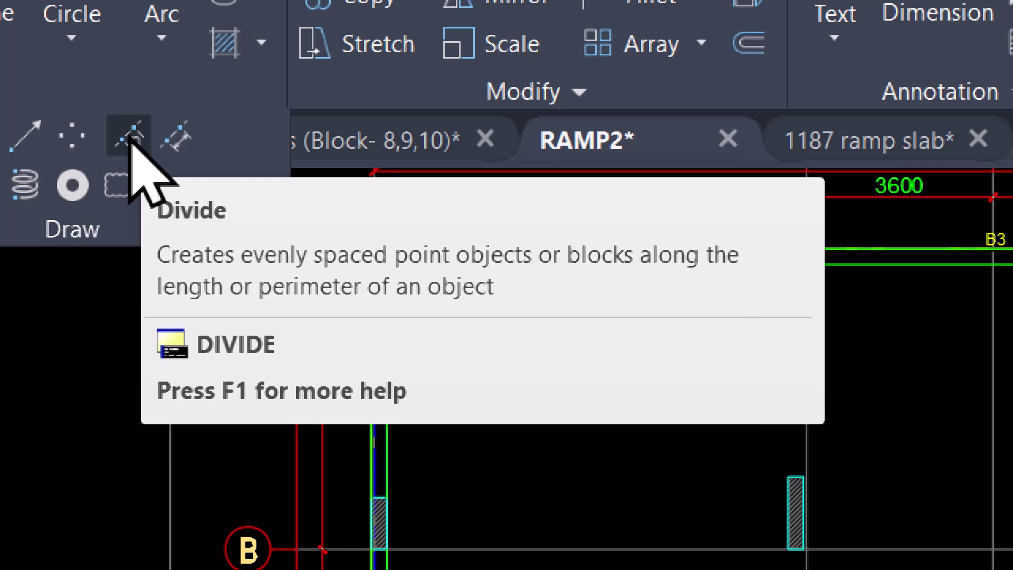
click(129, 139)
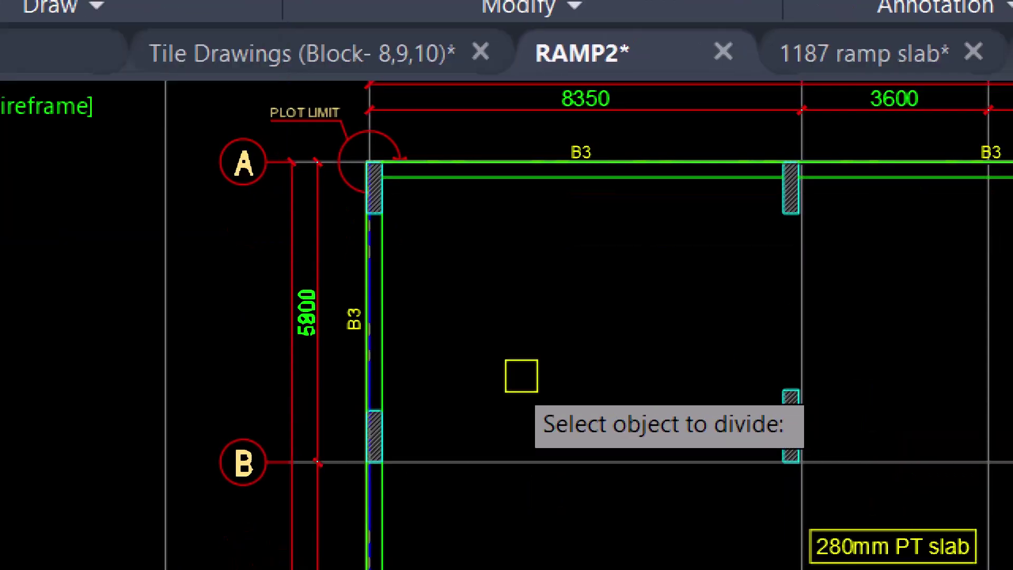
scroll(514, 467, down, 4)
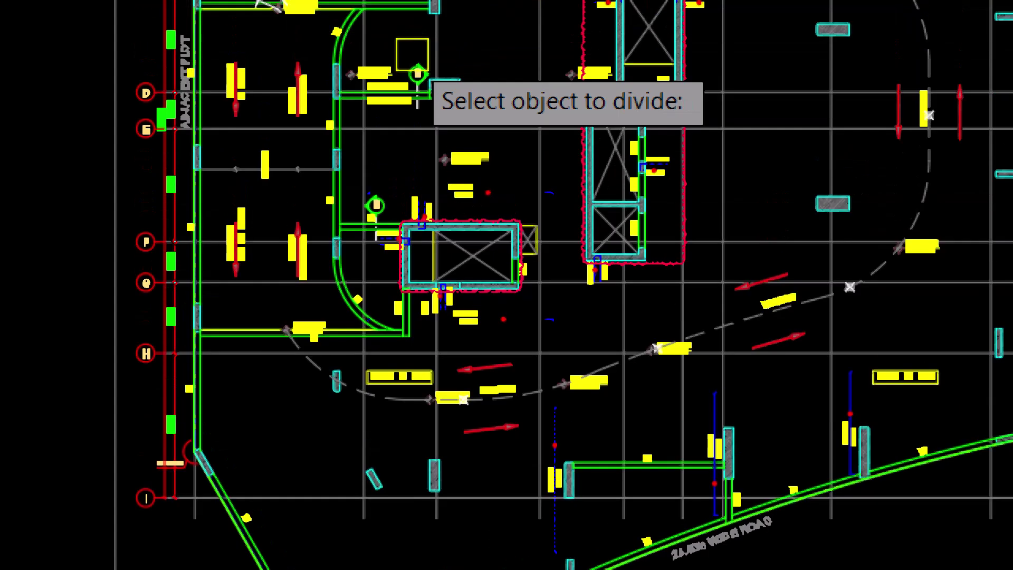
click(333, 47)
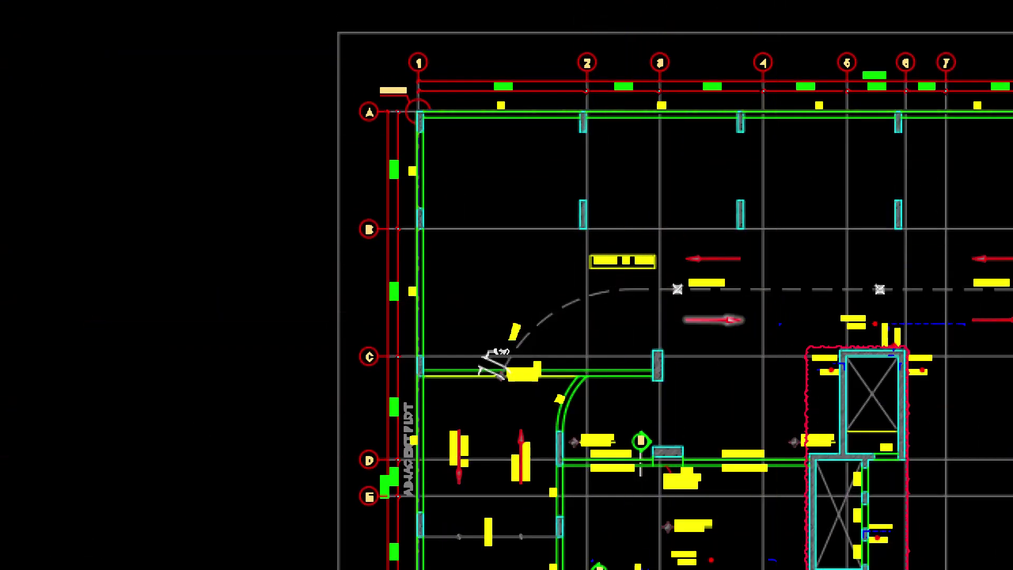
Select a point mark on the slope line with all similar points, examine them along the line, and clear the selection.
scroll(681, 295, up, 6)
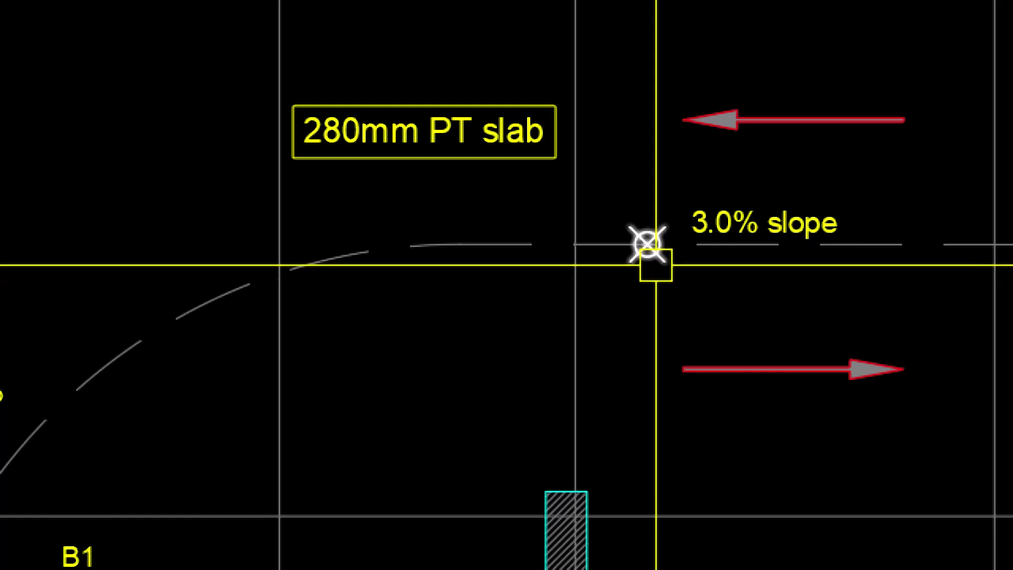
click(653, 264)
scroll(380, 269, down, 6)
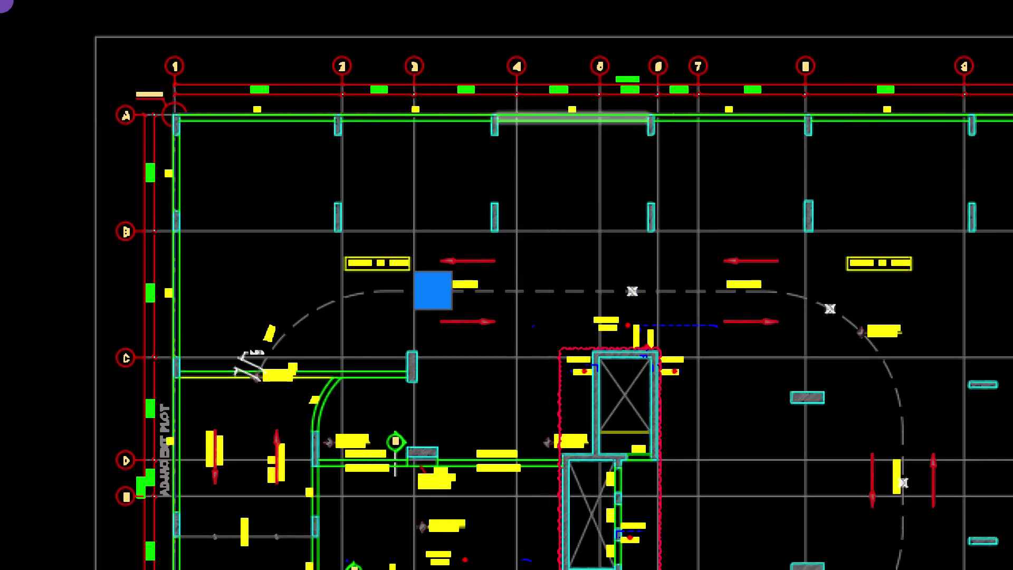
right_click(532, 127)
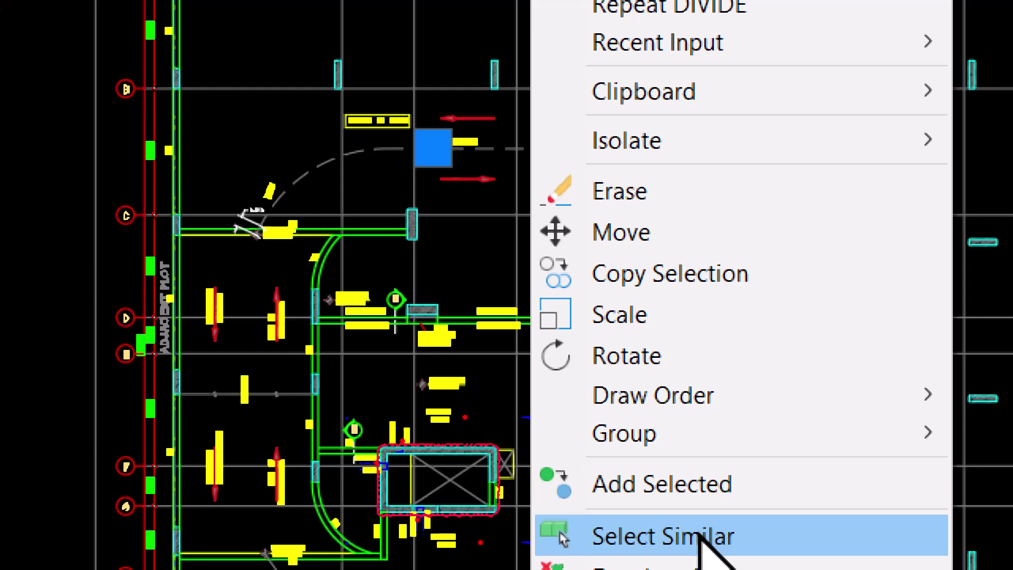
click(702, 536)
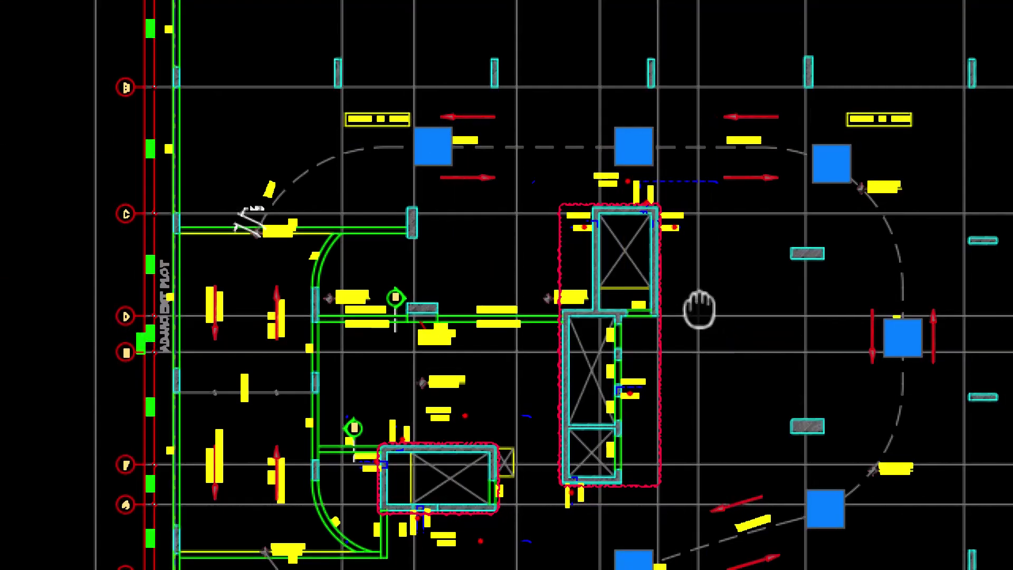
drag(699, 310, 684, 263)
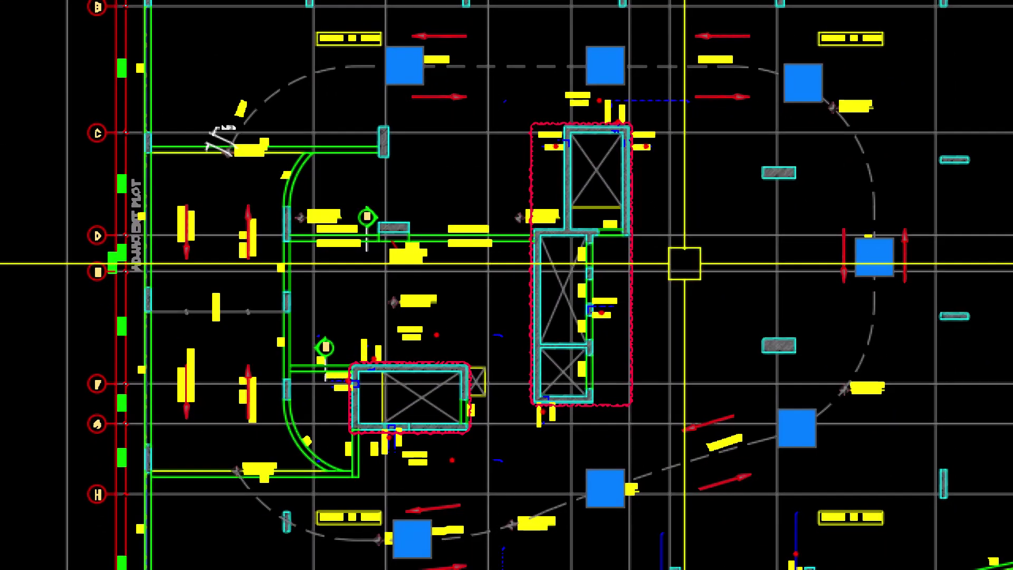
click(710, 391)
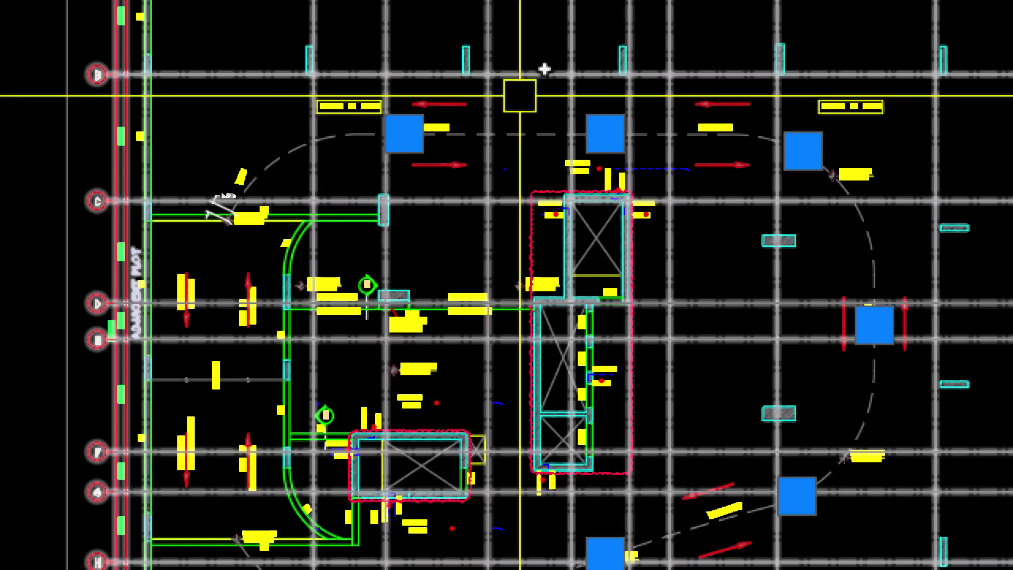
key(Escape)
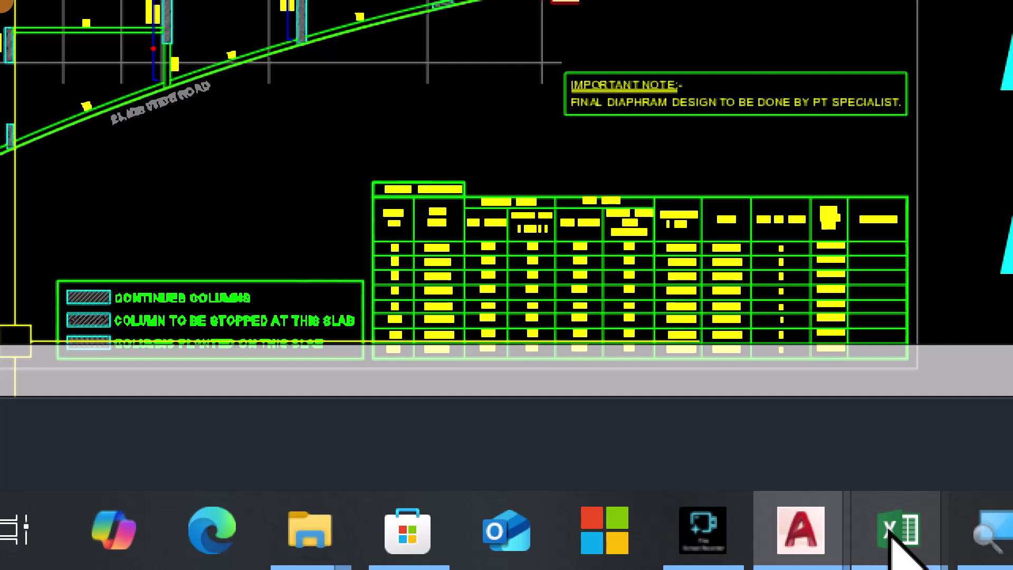
Switch to workbook 11 in Excel, add a new worksheet and enter the start level 4.350 in cell A1.
mouse_move(897, 530)
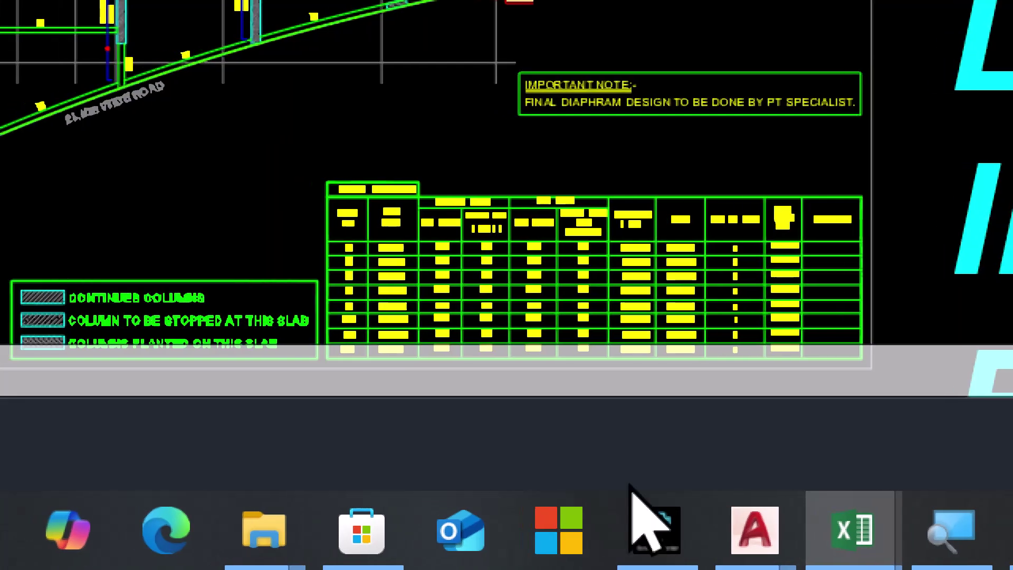
click(842, 548)
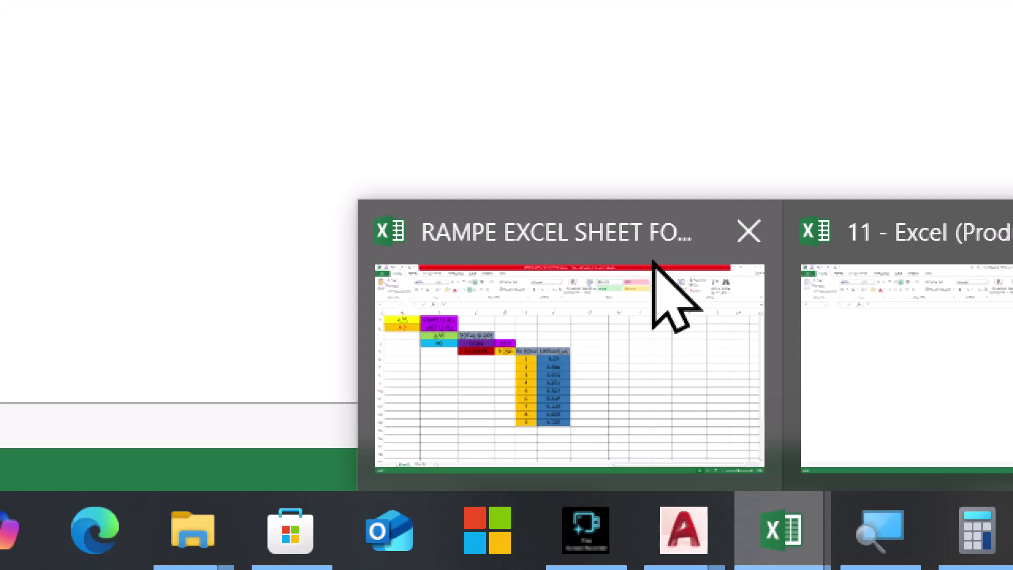
click(673, 294)
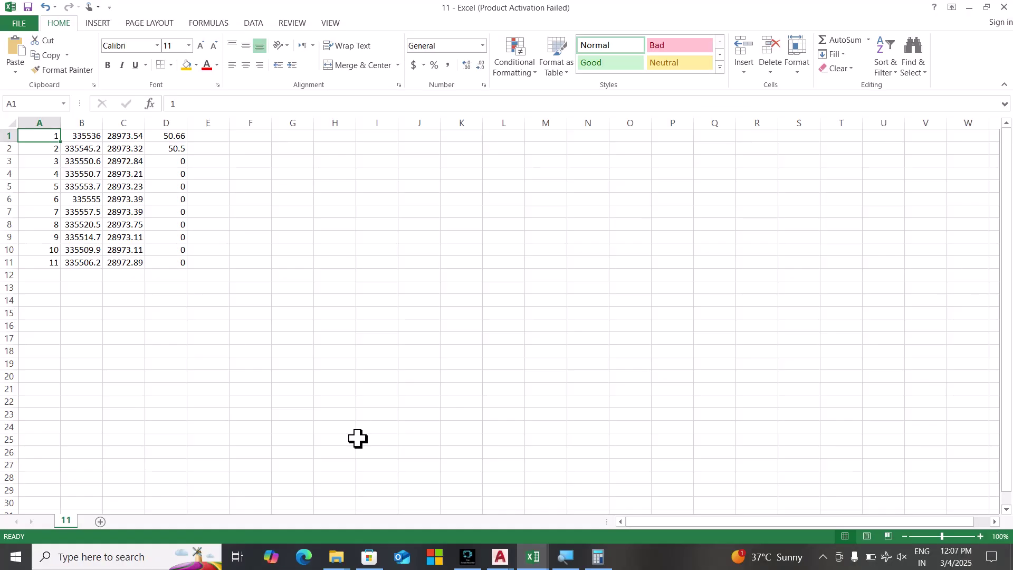
click(100, 522)
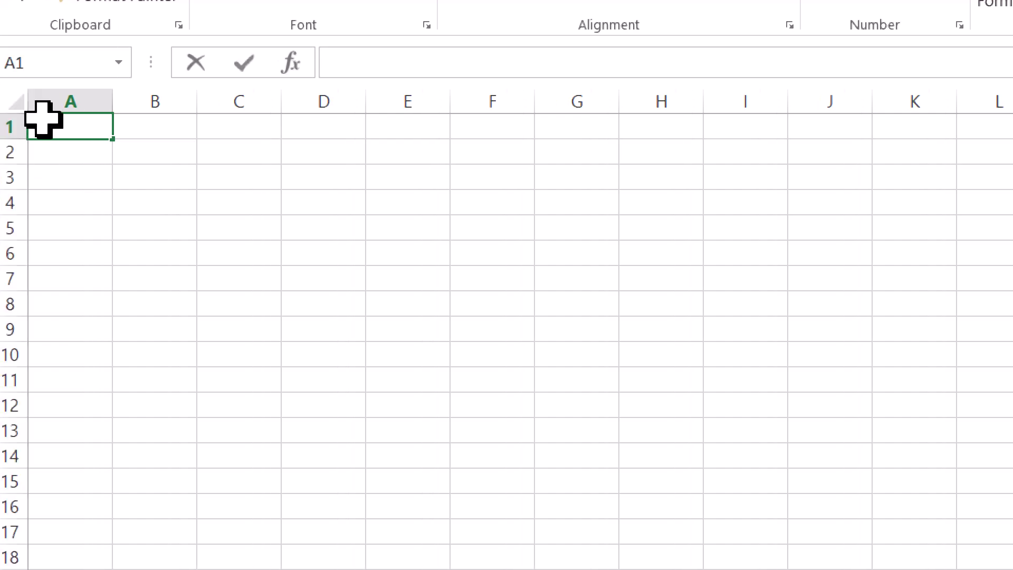
text(4.35)
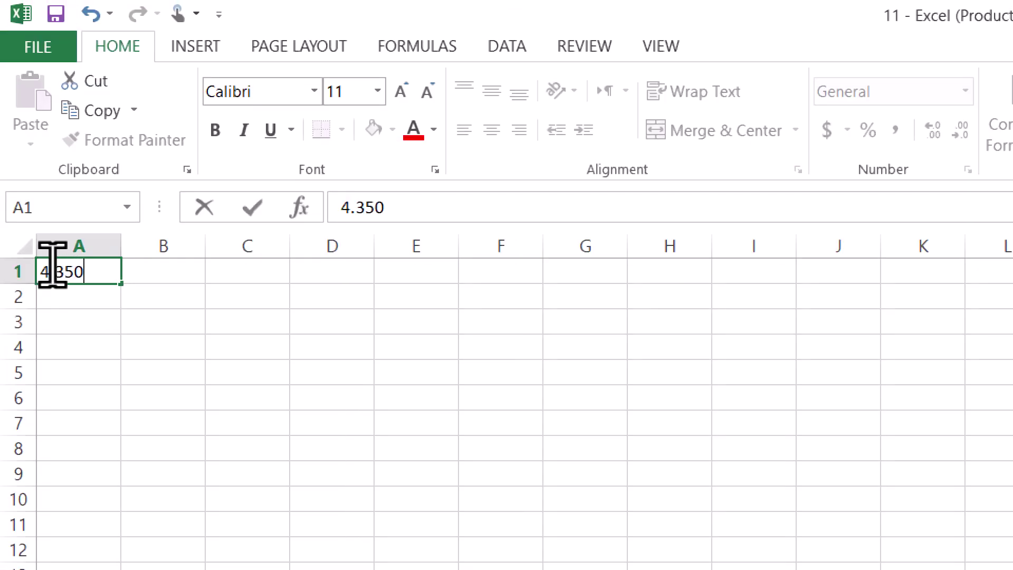
key(Return)
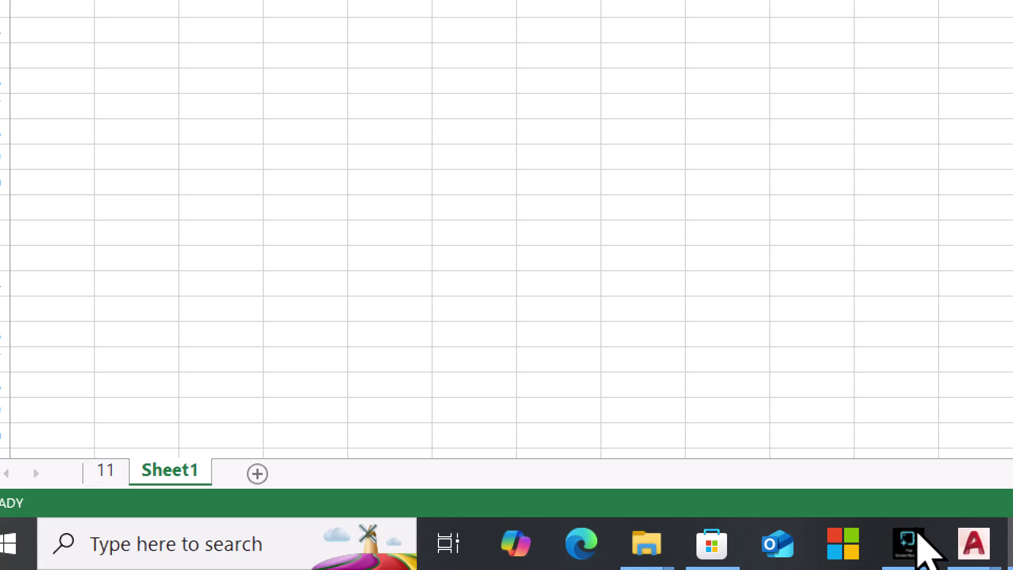
Switch to RAMP2 in AutoCAD and examine the level label at the slope line's end beside beam B4.
mouse_move(973, 548)
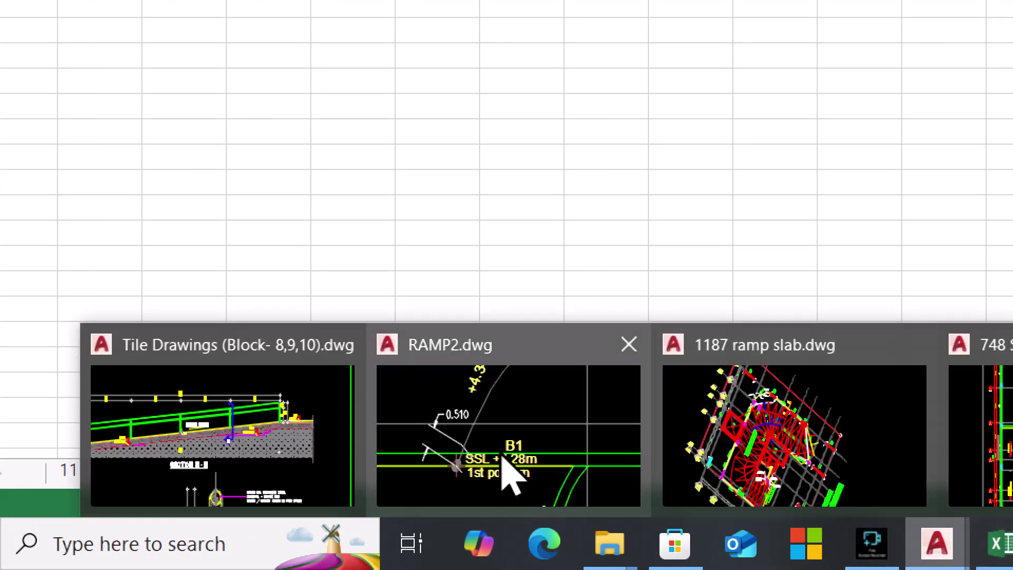
click(509, 474)
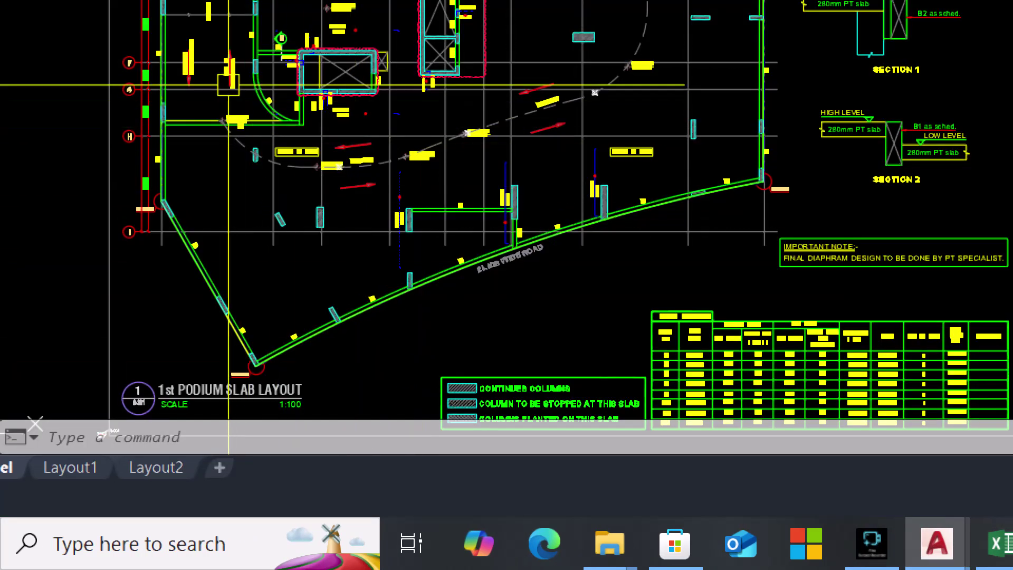
scroll(232, 153, up, 8)
scroll(266, 401, down, 5)
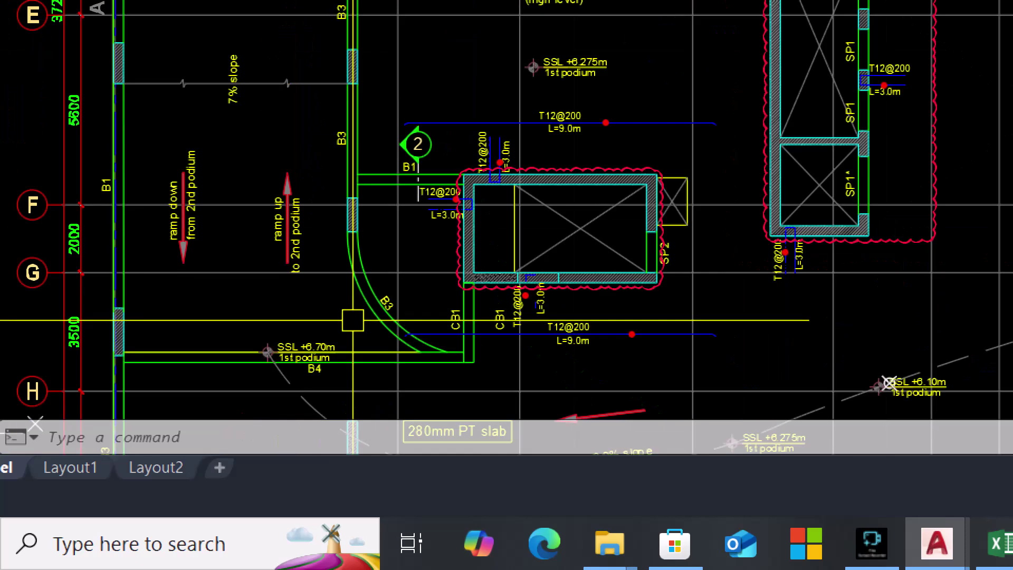
scroll(266, 401, up, 6)
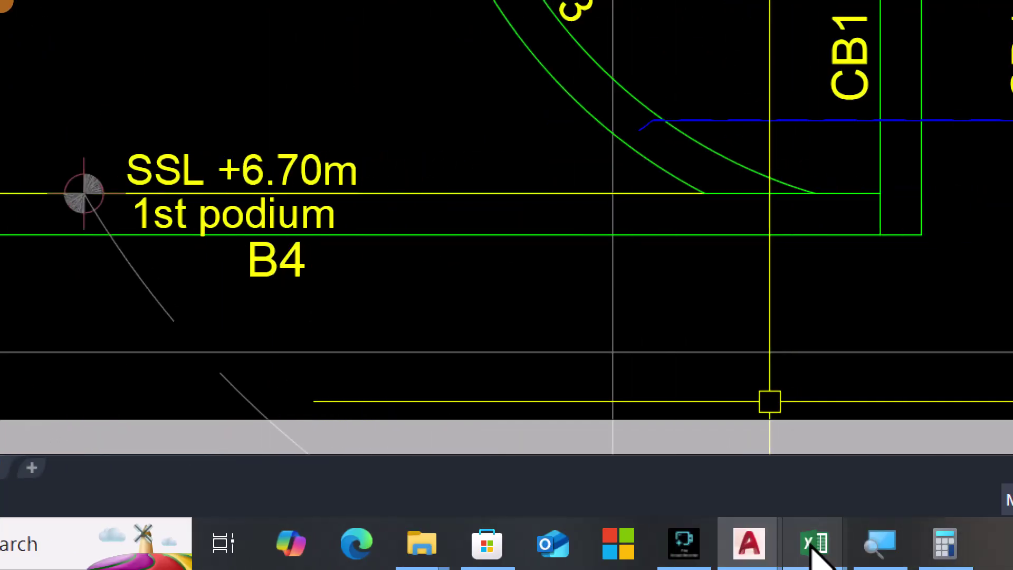
Return to workbook 11 in Excel and enter the end level 6.70 in cell A2.
mouse_move(817, 546)
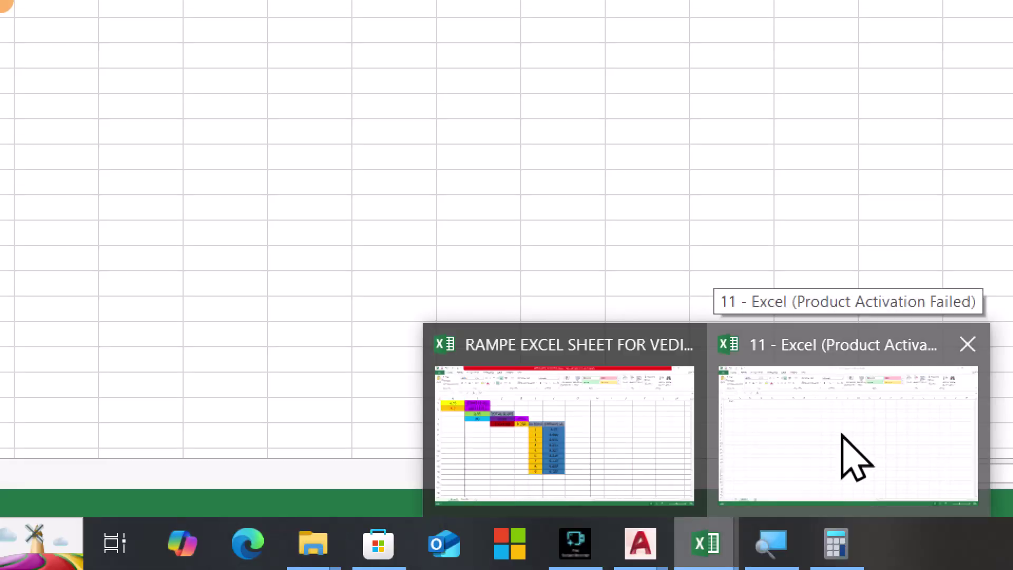
click(932, 453)
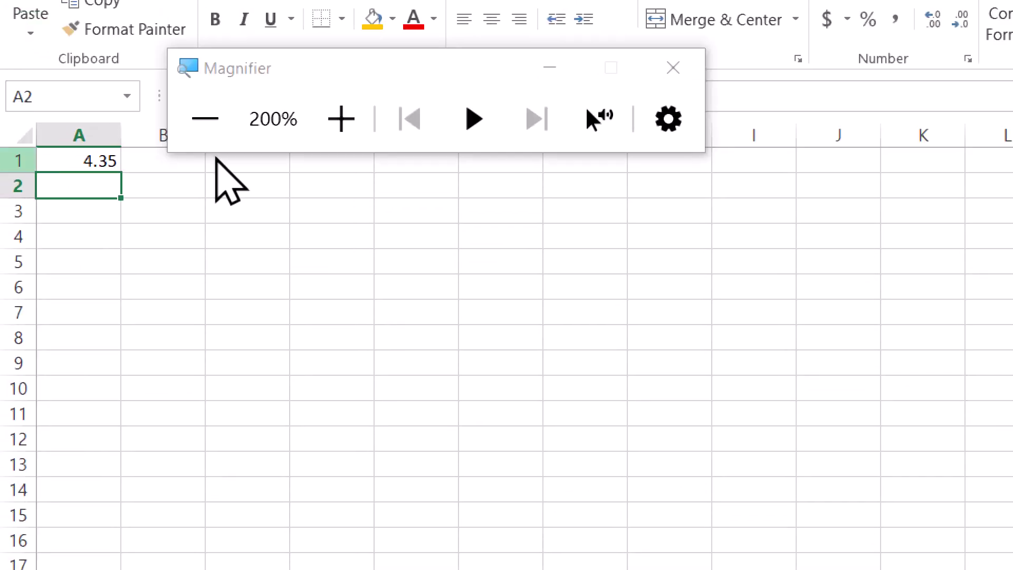
click(557, 67)
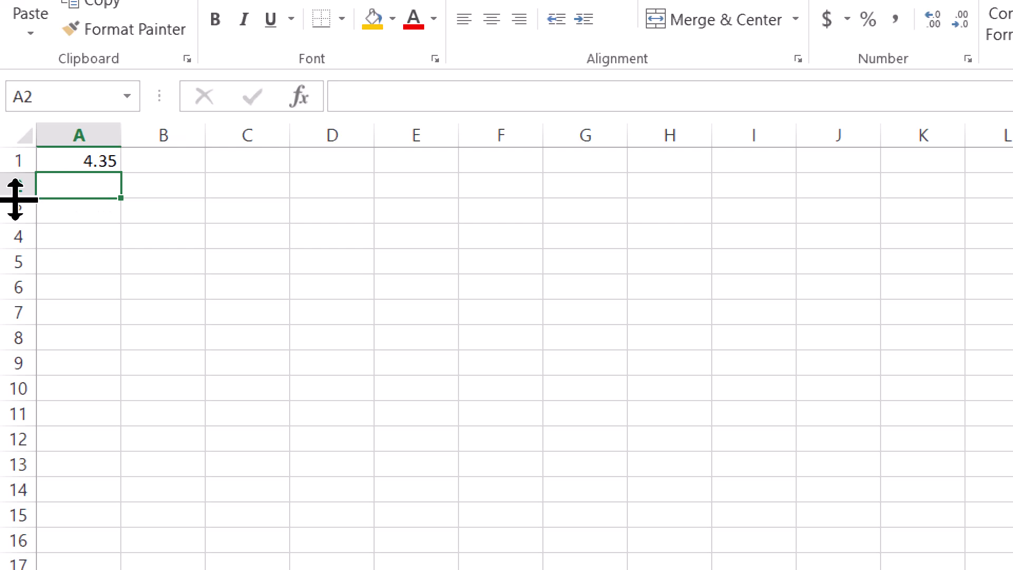
text(6.70)
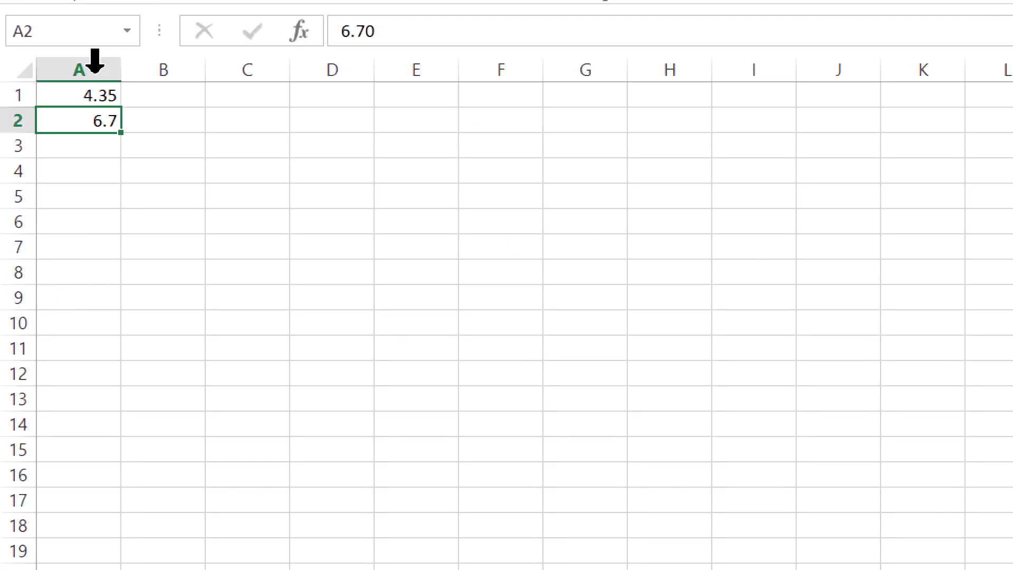
Label the start level by entering IST in cell B1.
click(174, 264)
text(IST)
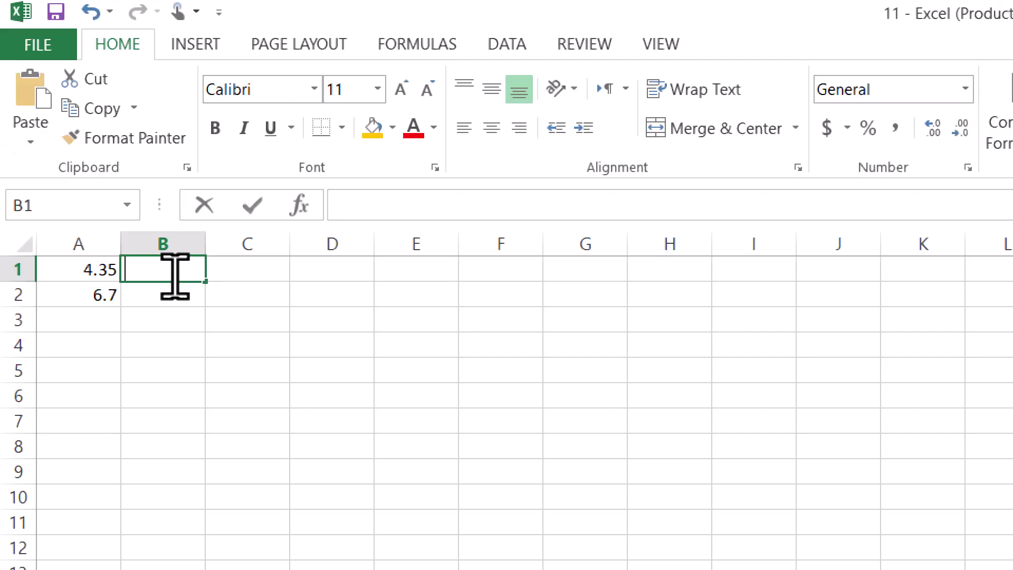
key(Return)
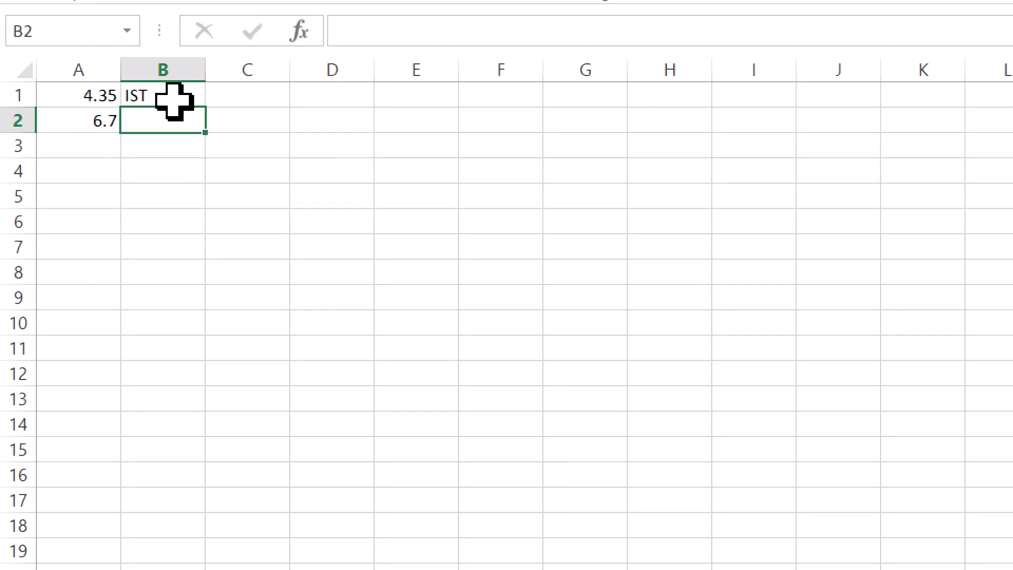
Label the end level LAST in cell B2 and enter the slope length 80 in cell B3.
text(LAST)
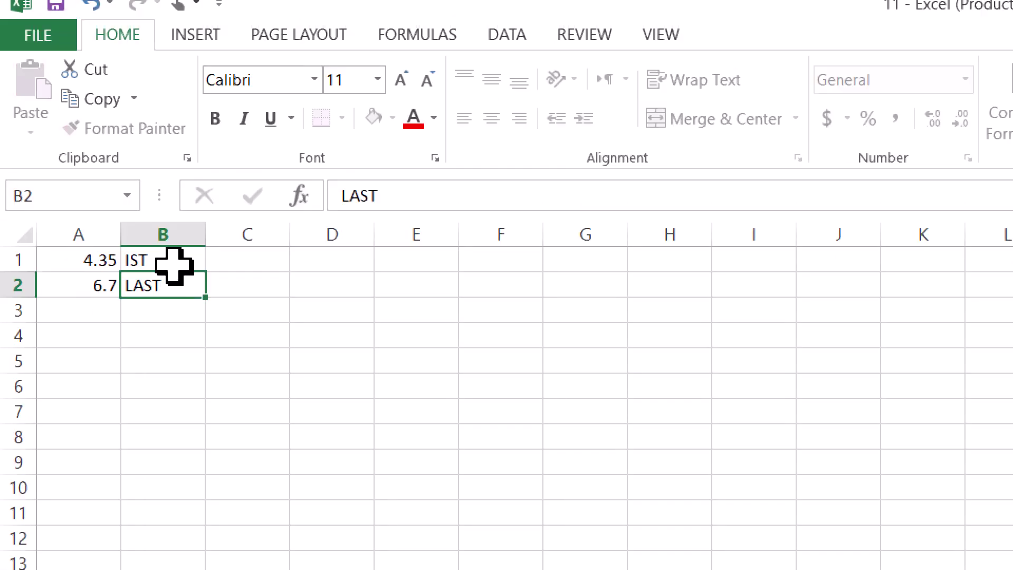
key(Return)
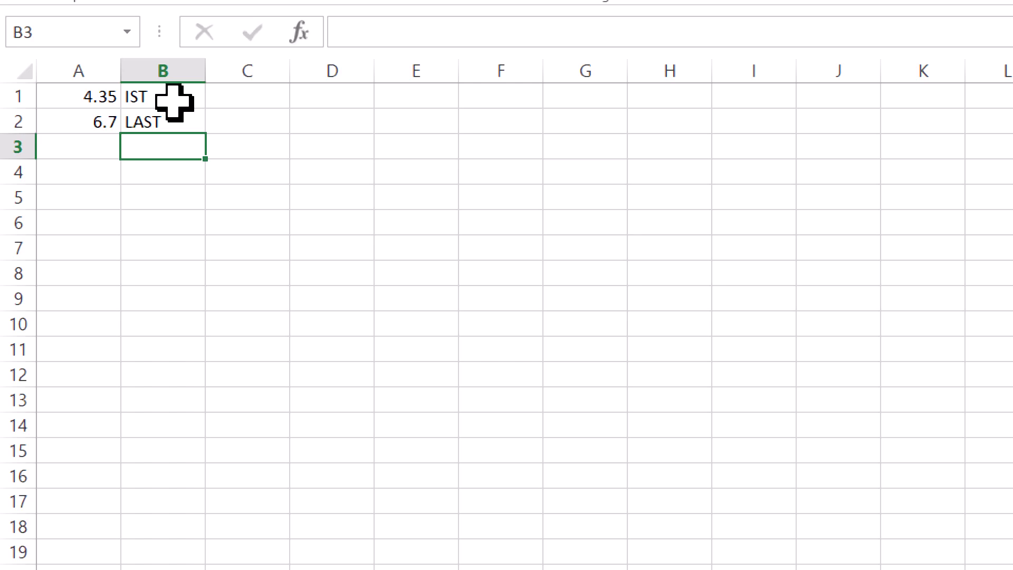
text(80)
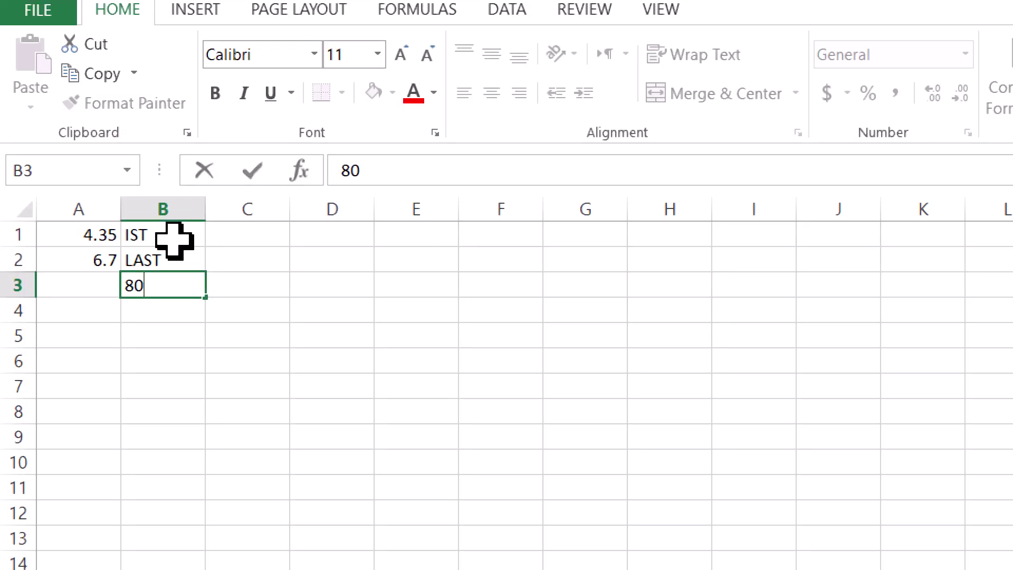
key(Return)
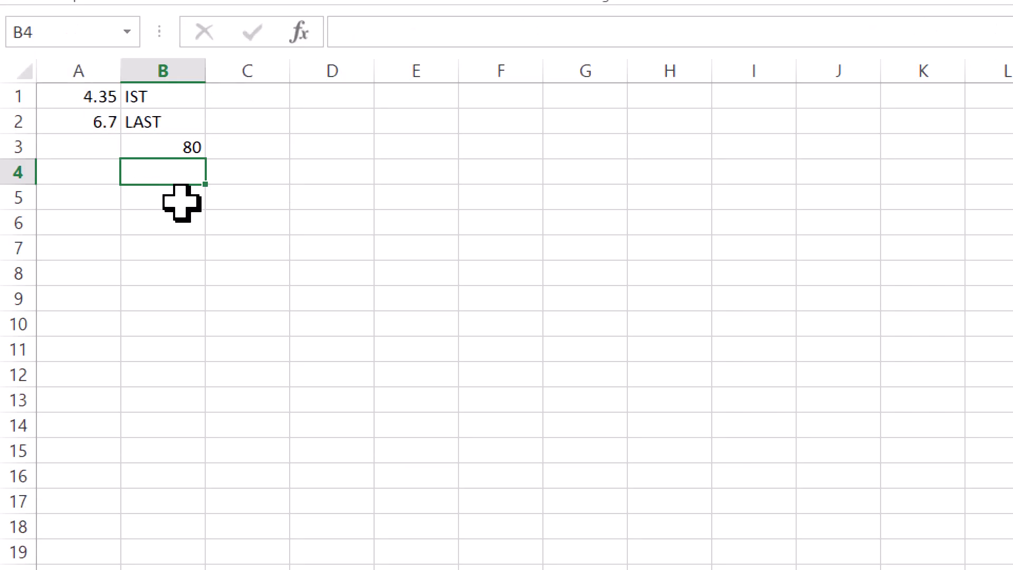
Calculate the level difference between end and start in cell B4 with the formula =A2-A1.
text(=)
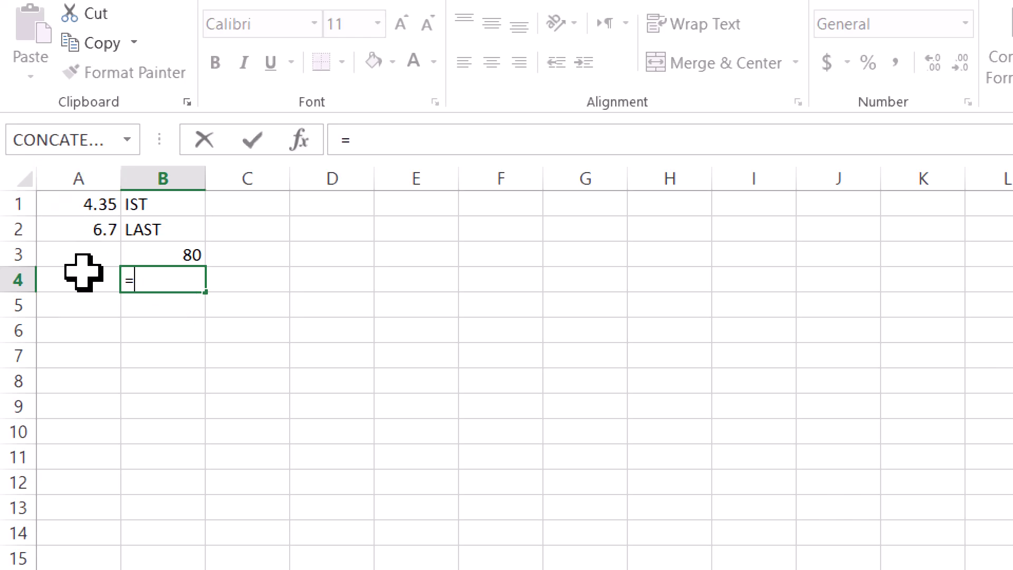
click(69, 225)
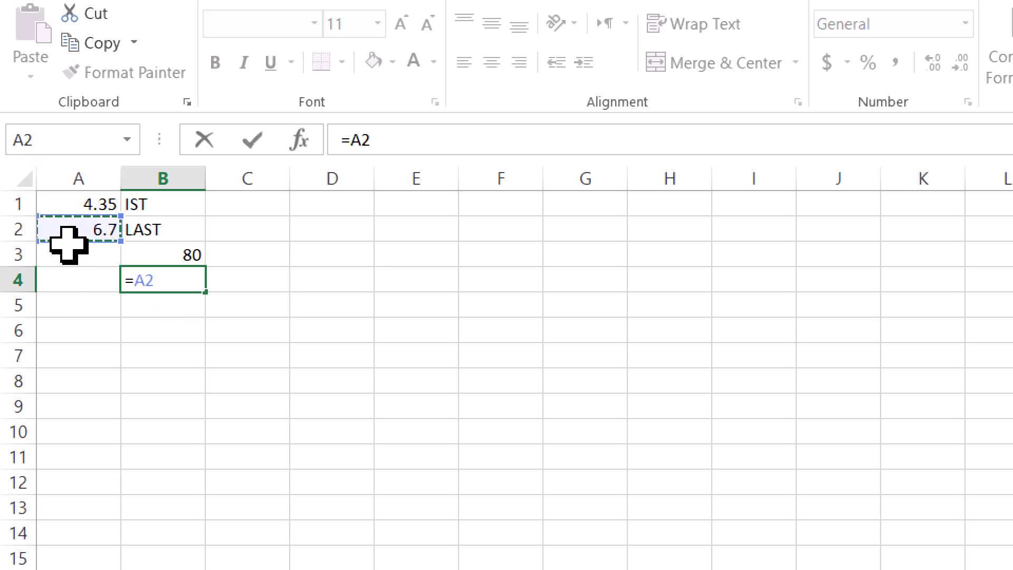
text(-)
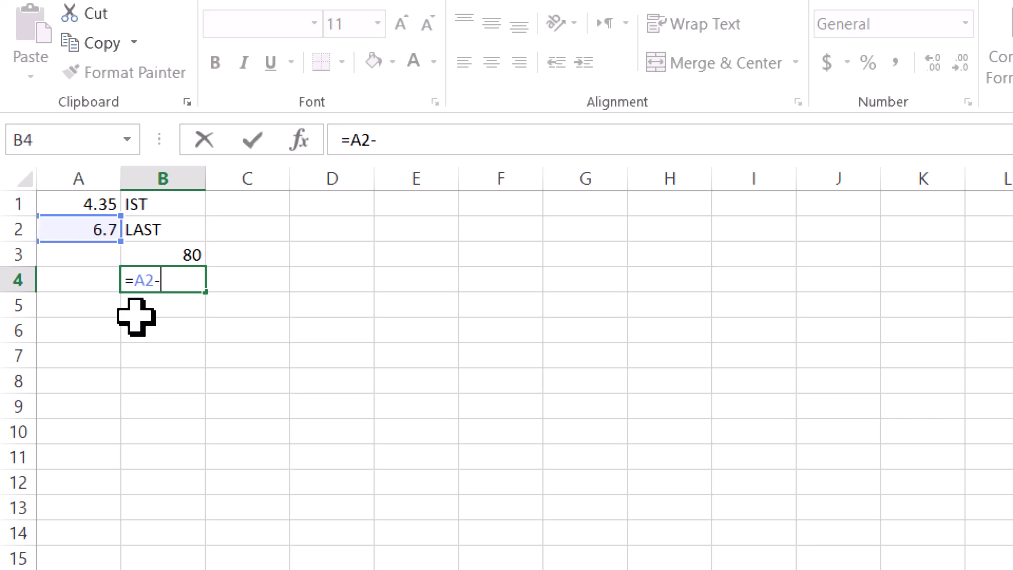
click(89, 206)
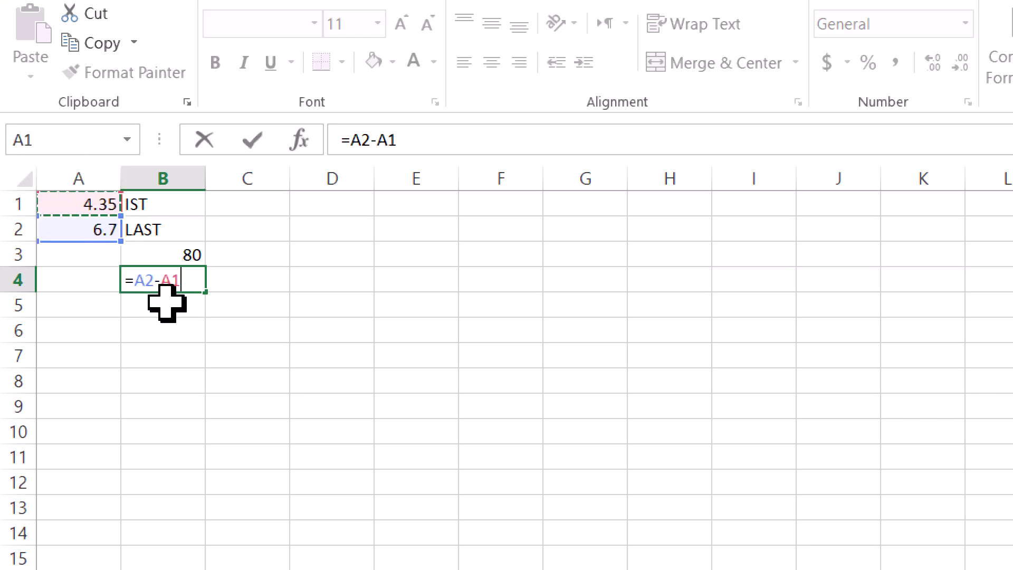
key(Return)
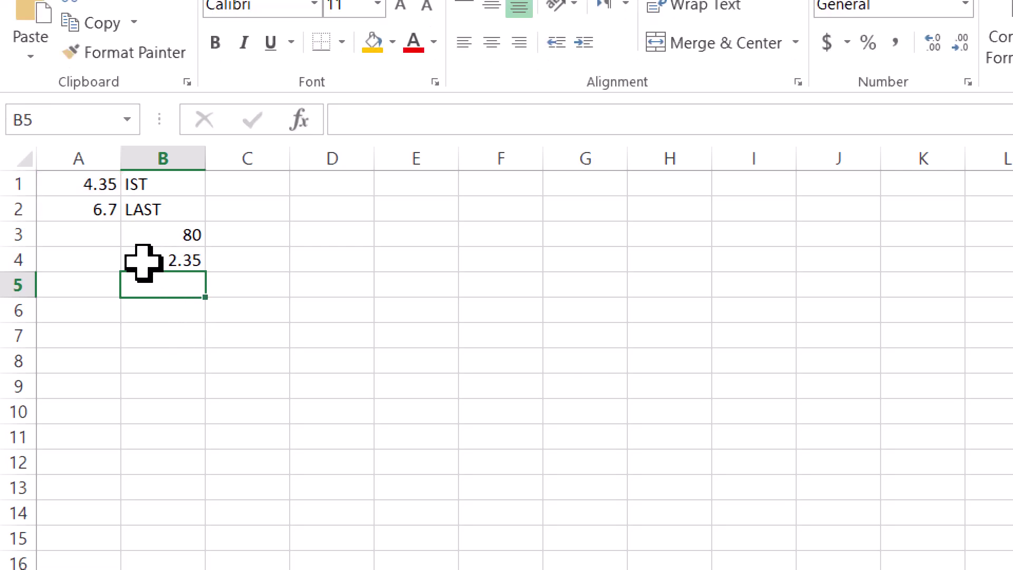
Calculate the rise per metre in cell C5 by dividing the level difference by the length, =B4/B3.
click(237, 285)
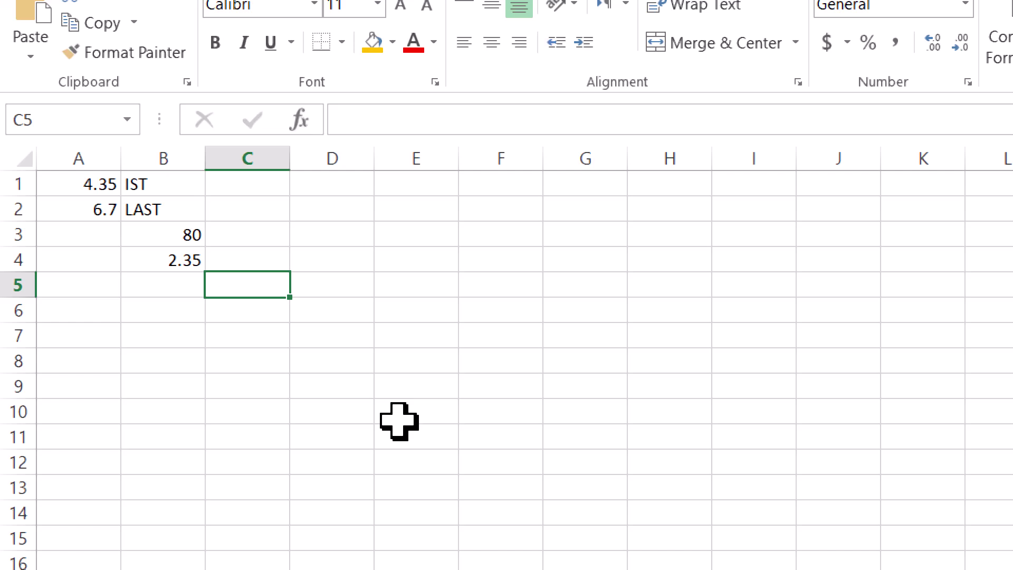
text(=)
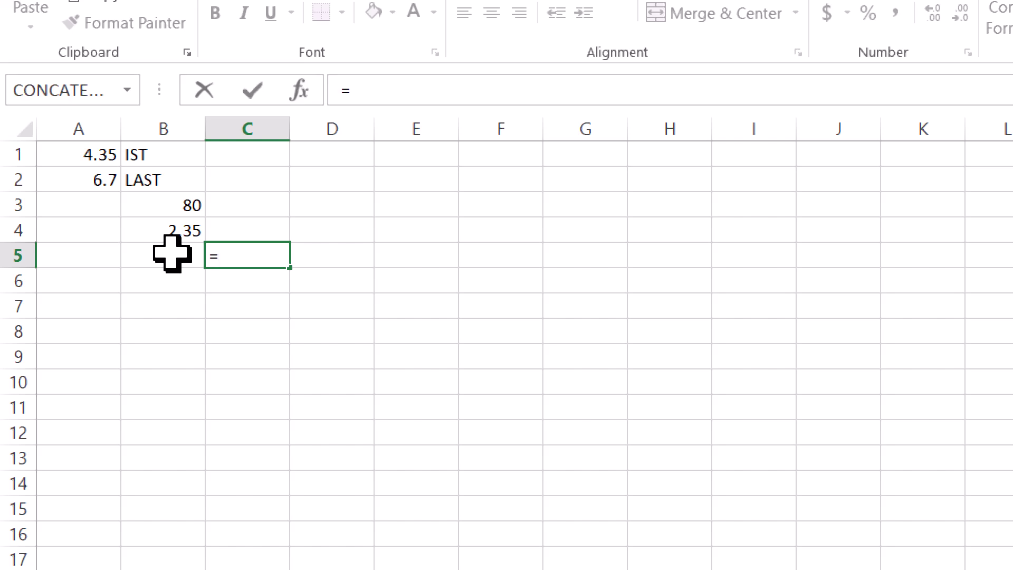
click(150, 233)
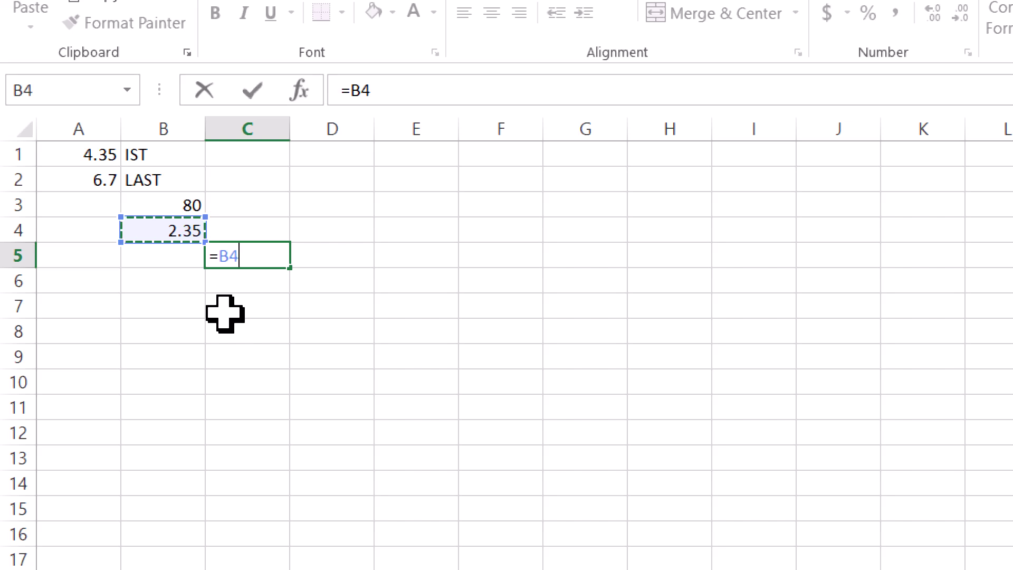
text(/)
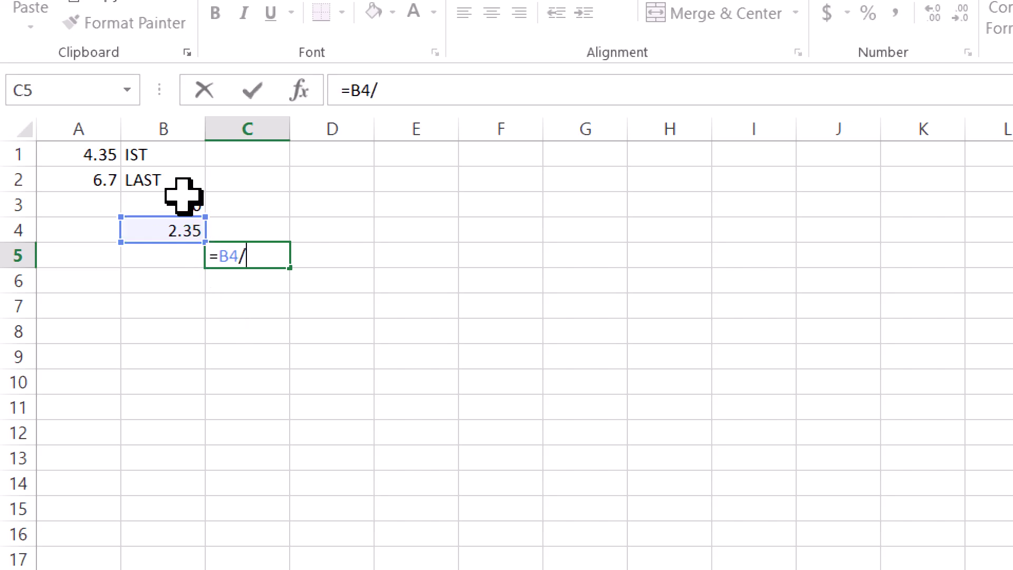
click(186, 204)
key(Return)
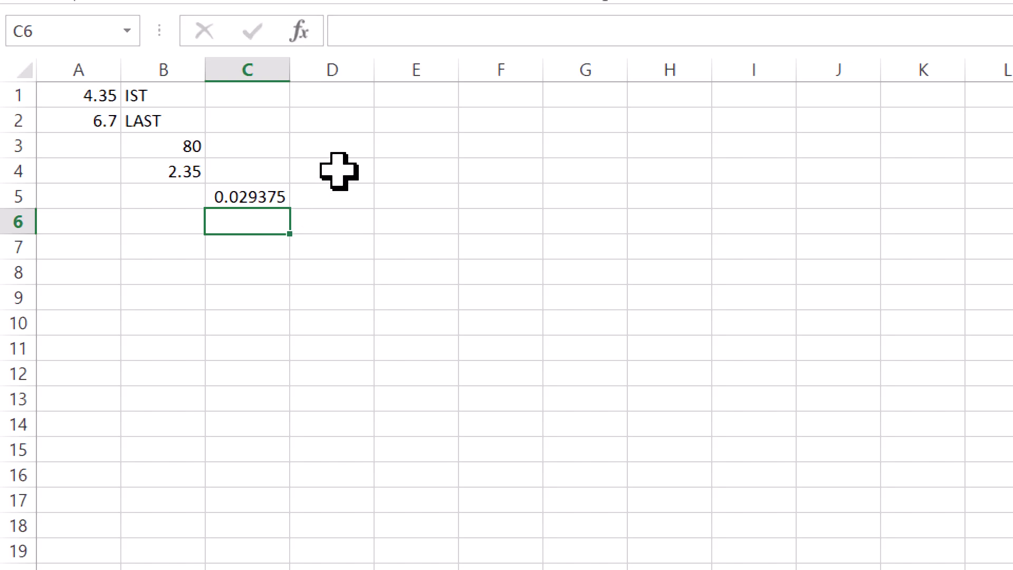
Label the rise per metre P/M in cell D5 and enter the 10 m interval in cell D6.
click(344, 193)
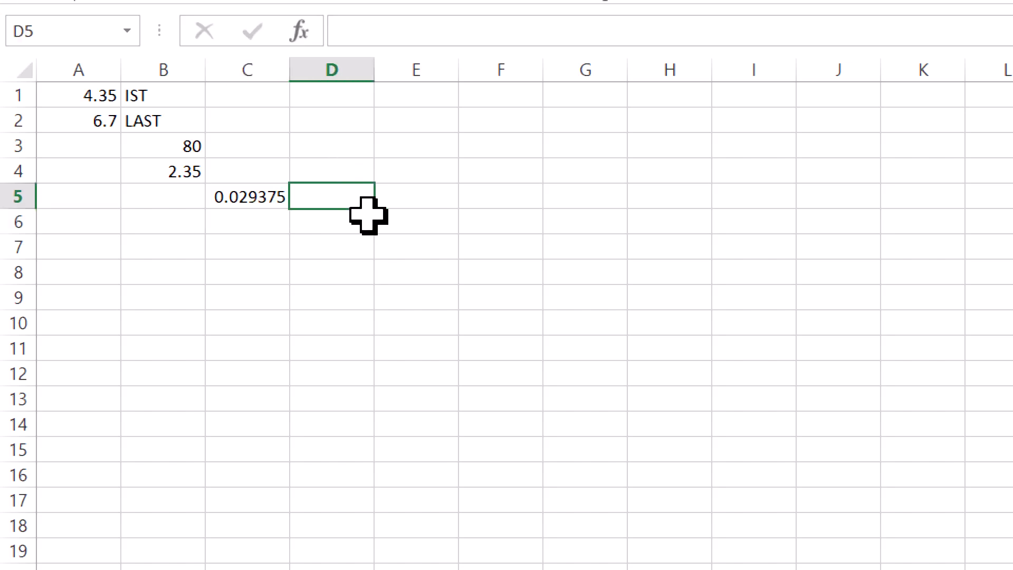
text(P/M)
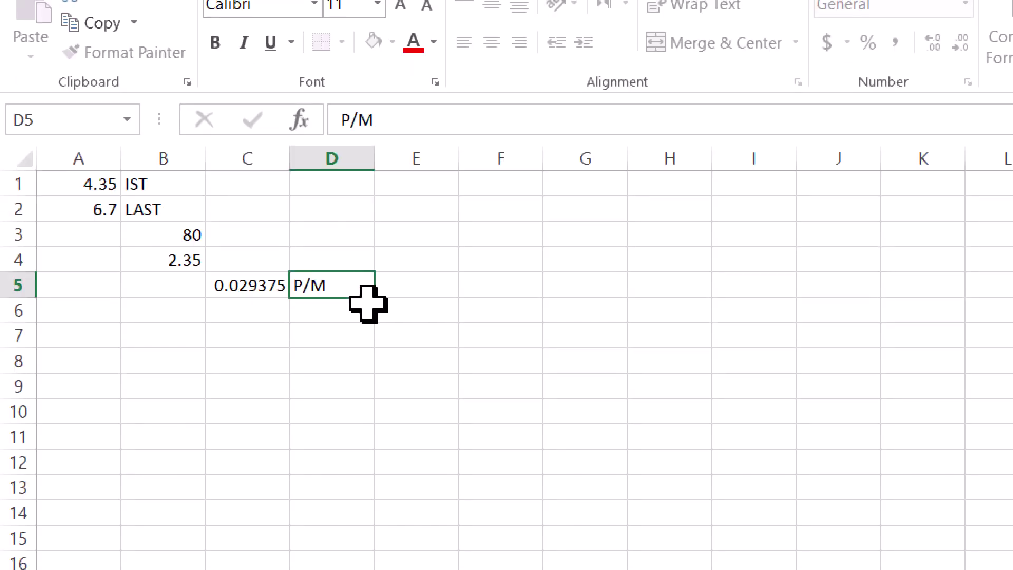
key(Return)
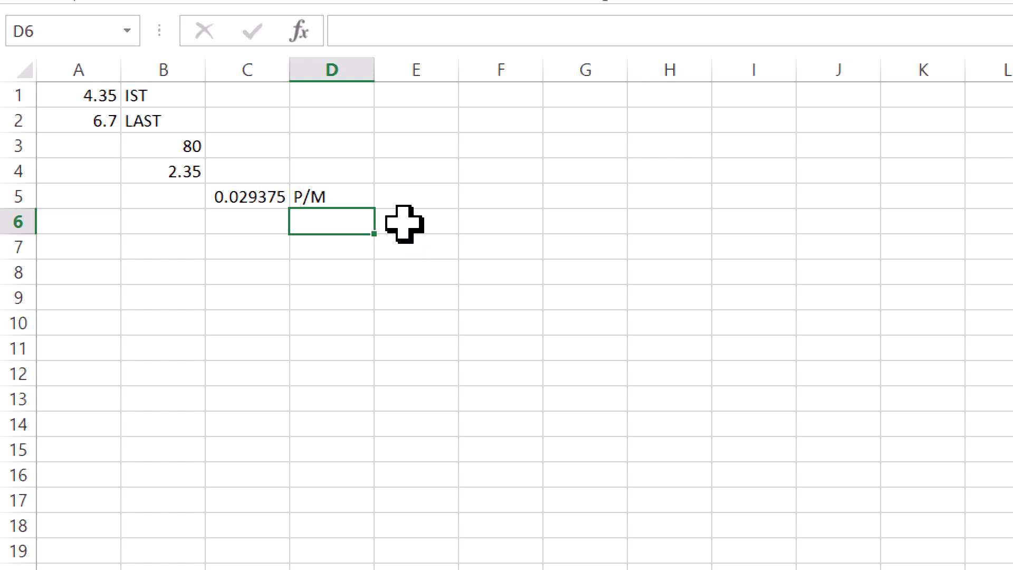
text(10)
key(Return)
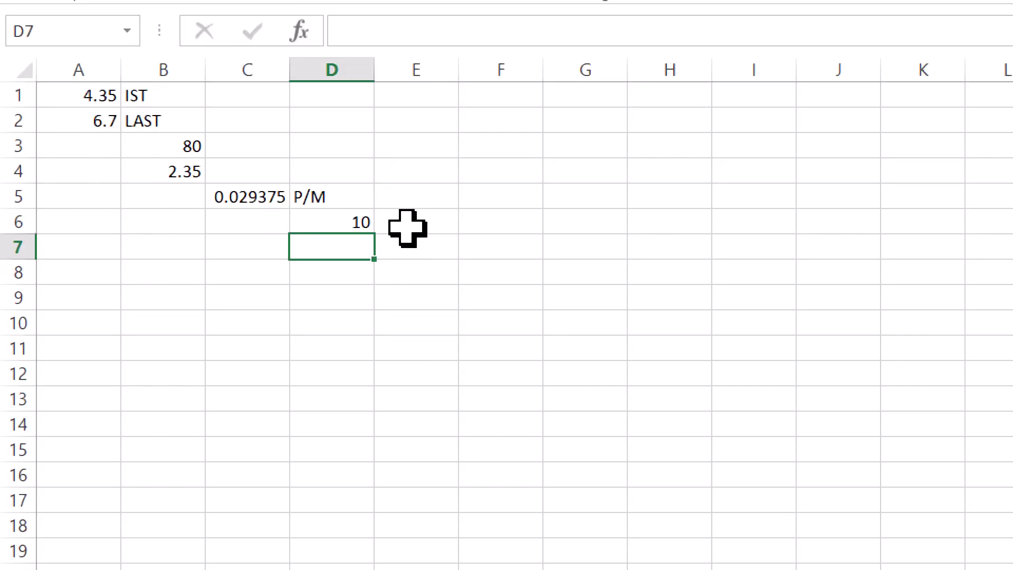
click(439, 248)
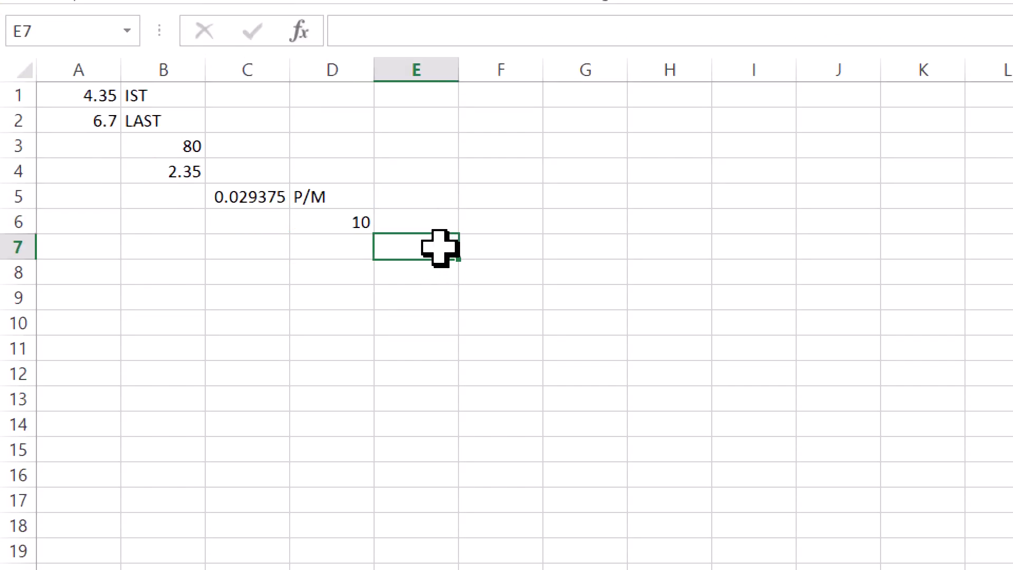
text(=)
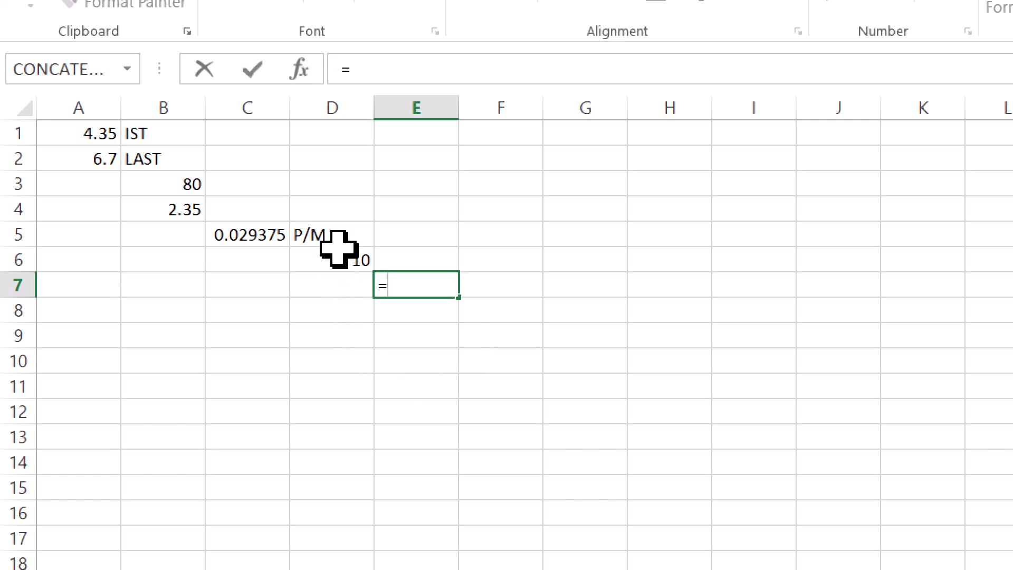
click(338, 267)
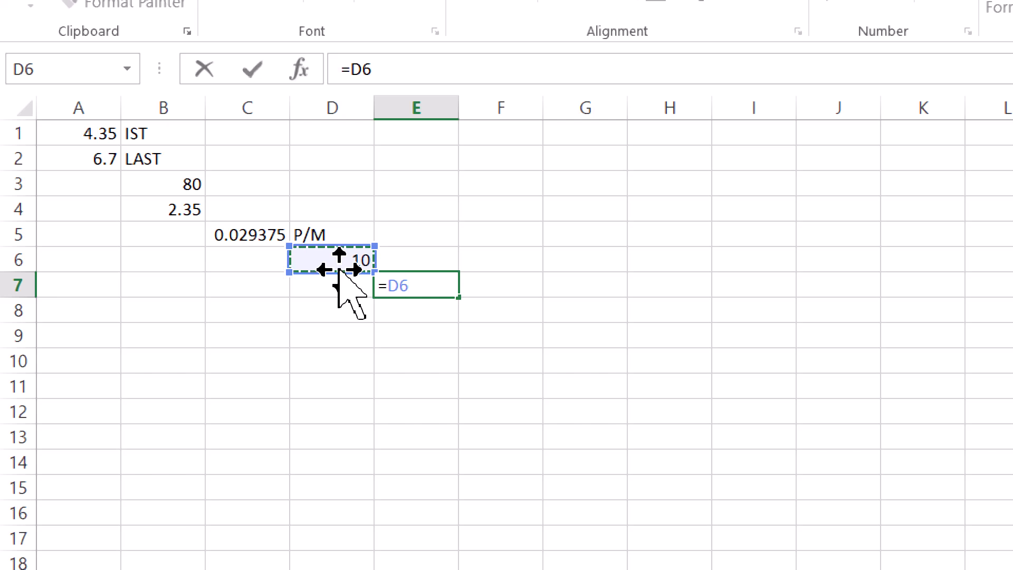
text(*)
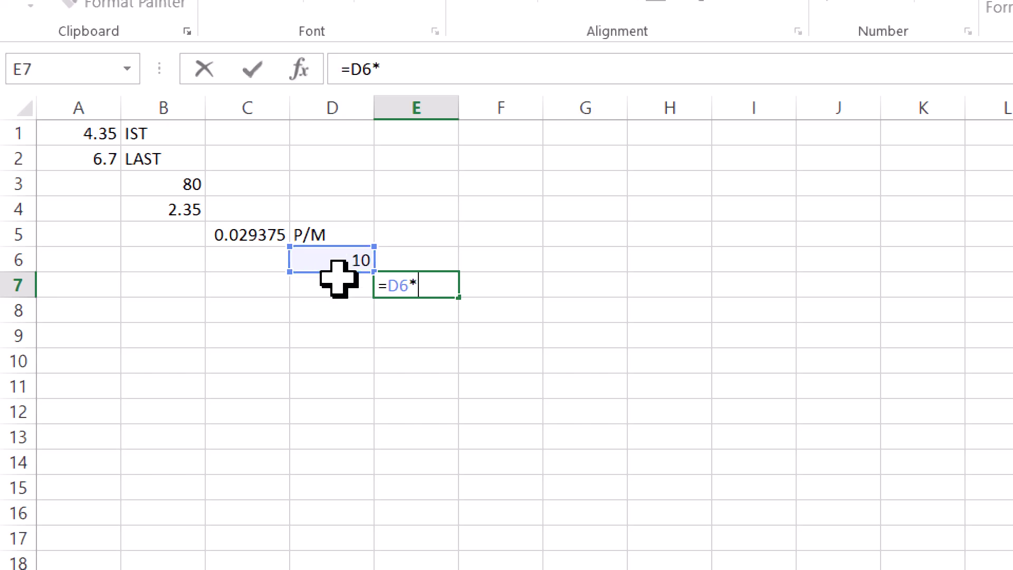
click(244, 233)
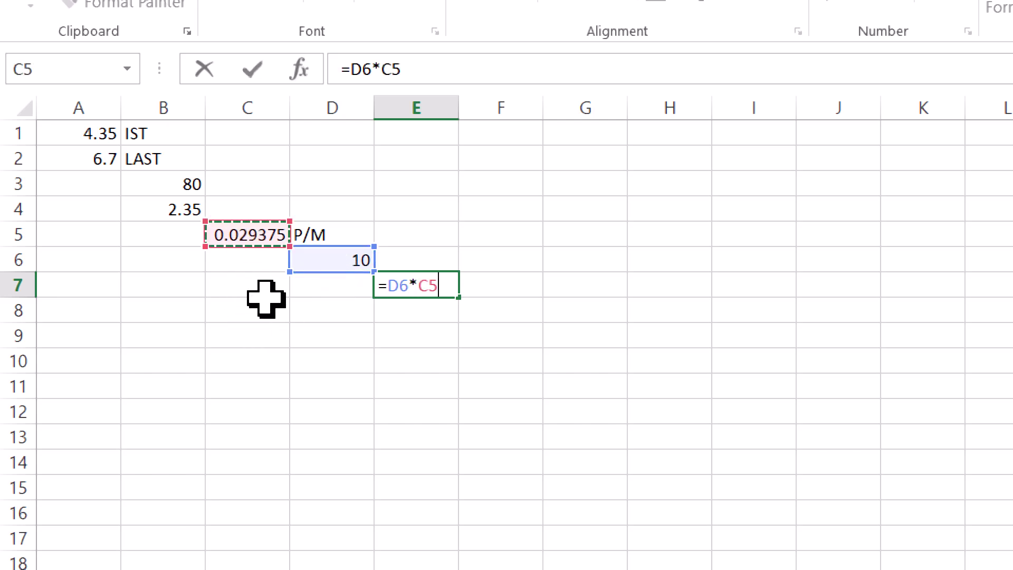
key(BackSpace)
key(Escape)
click(421, 364)
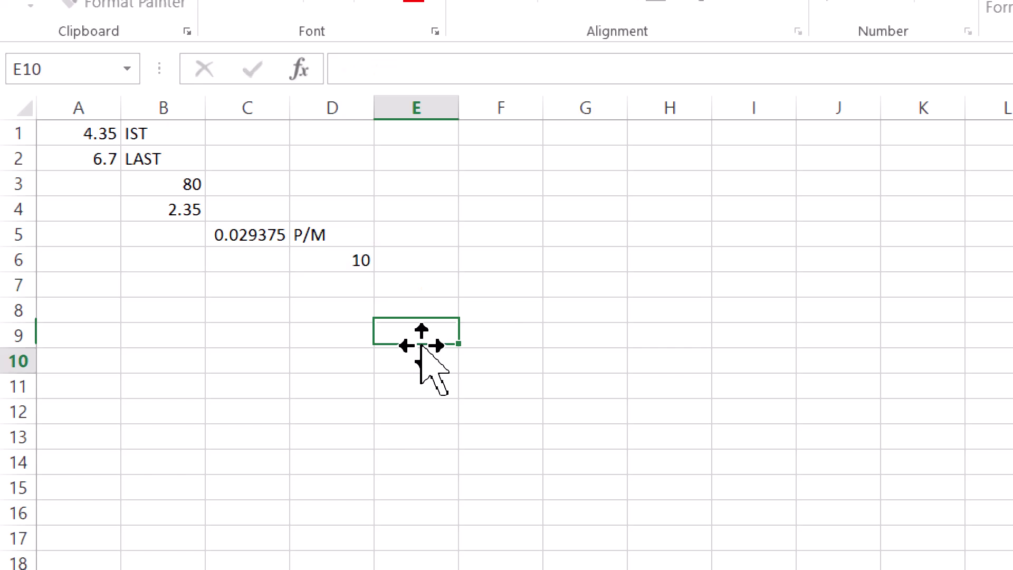
Enter the start level 4.35 in cell E7 as the first ramp level.
click(426, 281)
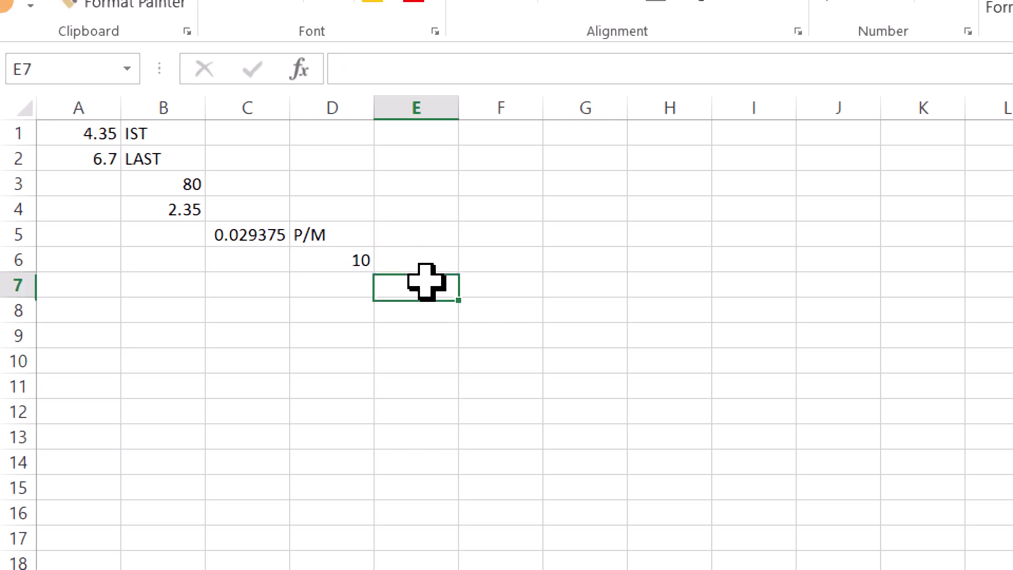
double_click(426, 282)
text(4.35)
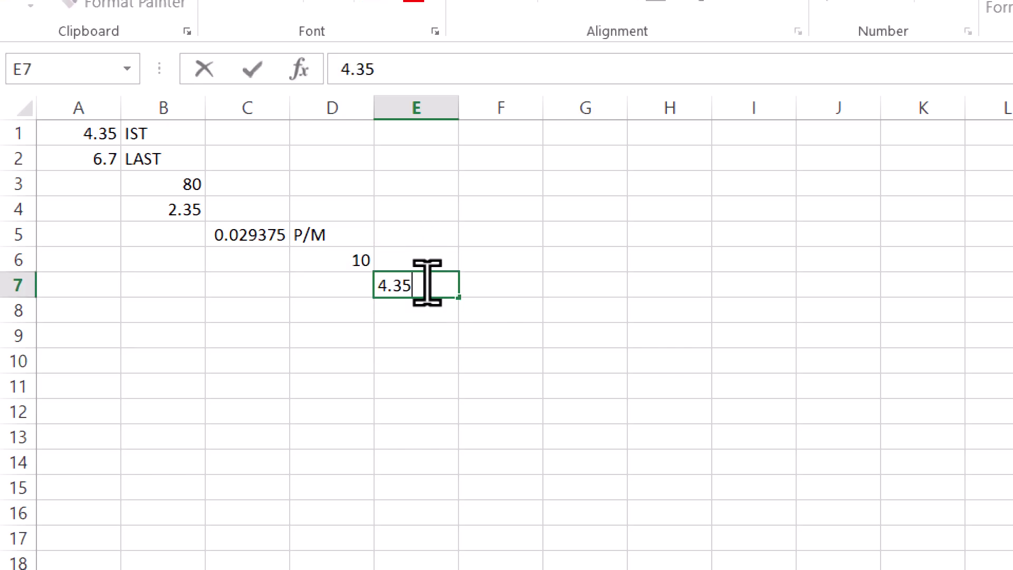
key(Return)
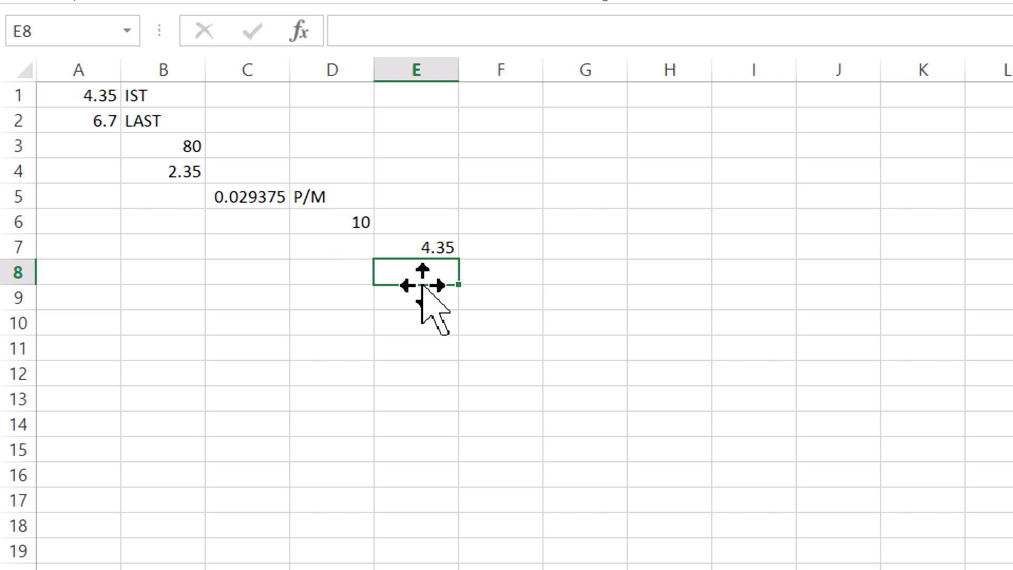
Calculate the rise per interval in cell E8 with =$D$6*C5, keeping the reference to D6 absolute.
text(=)
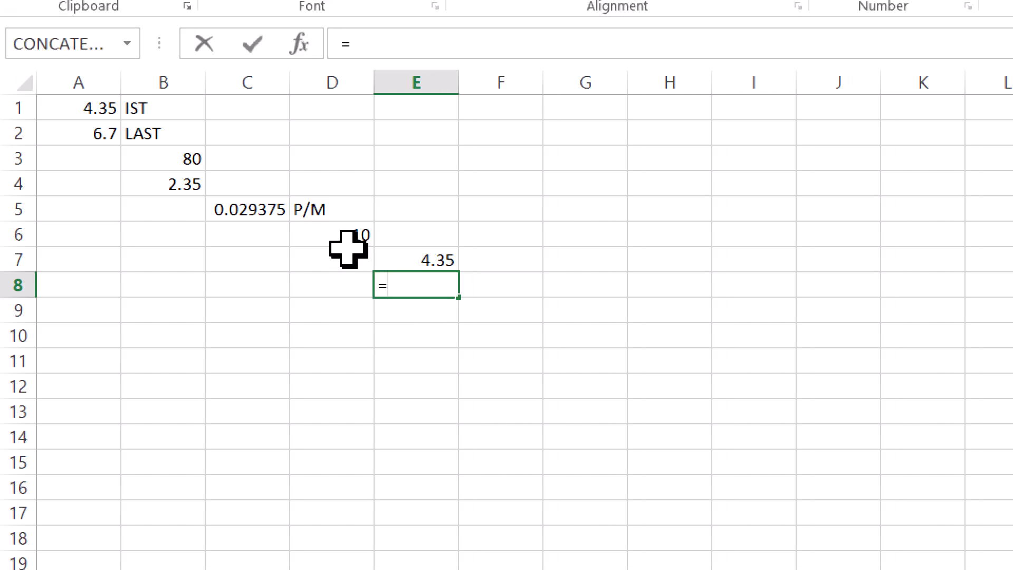
click(332, 235)
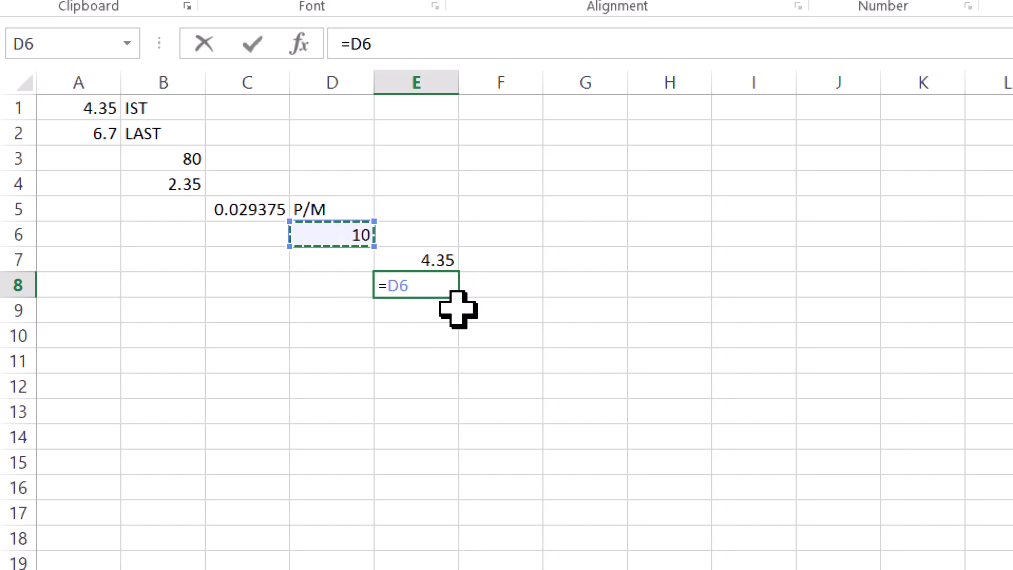
text(*)
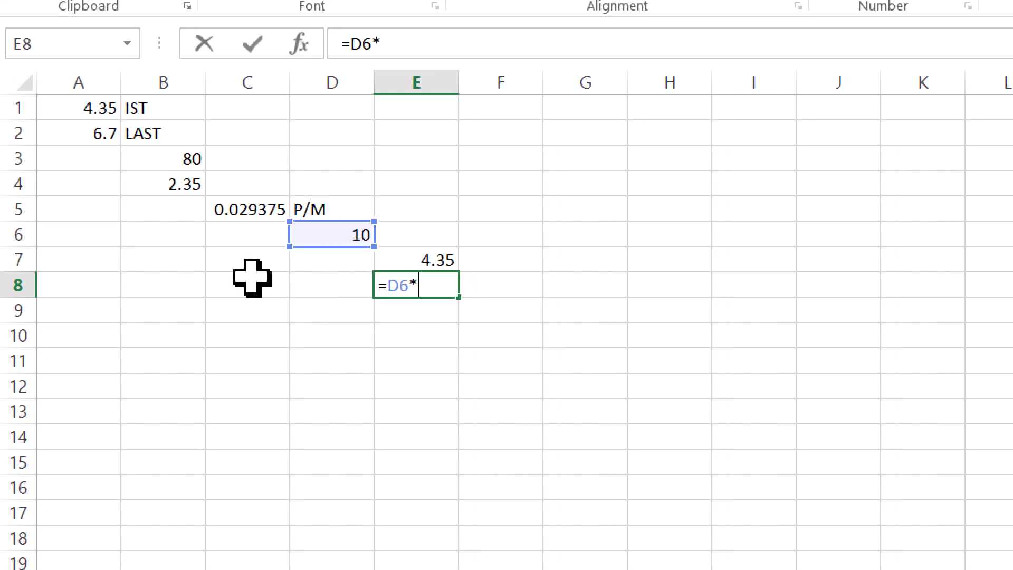
click(256, 206)
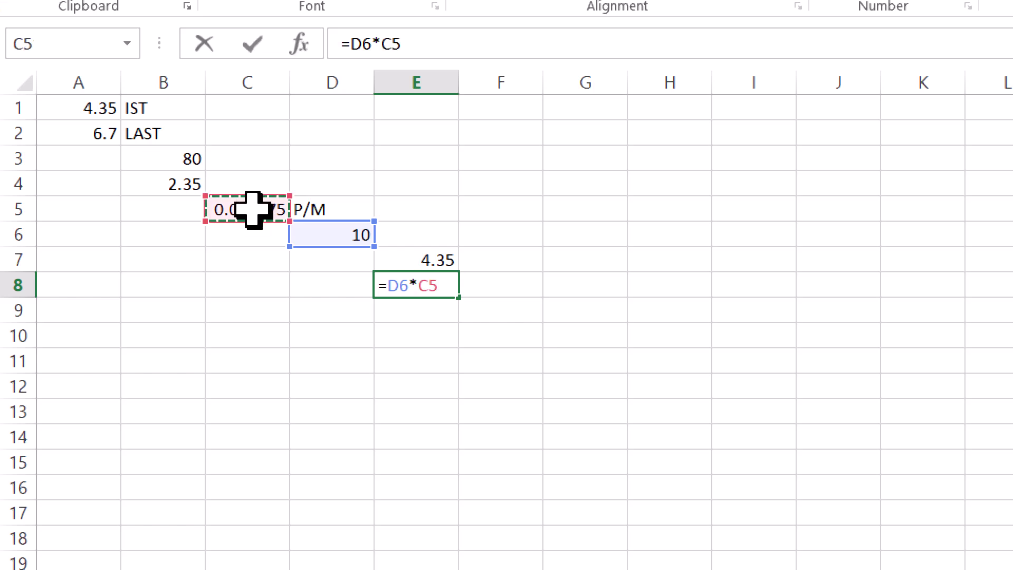
click(399, 285)
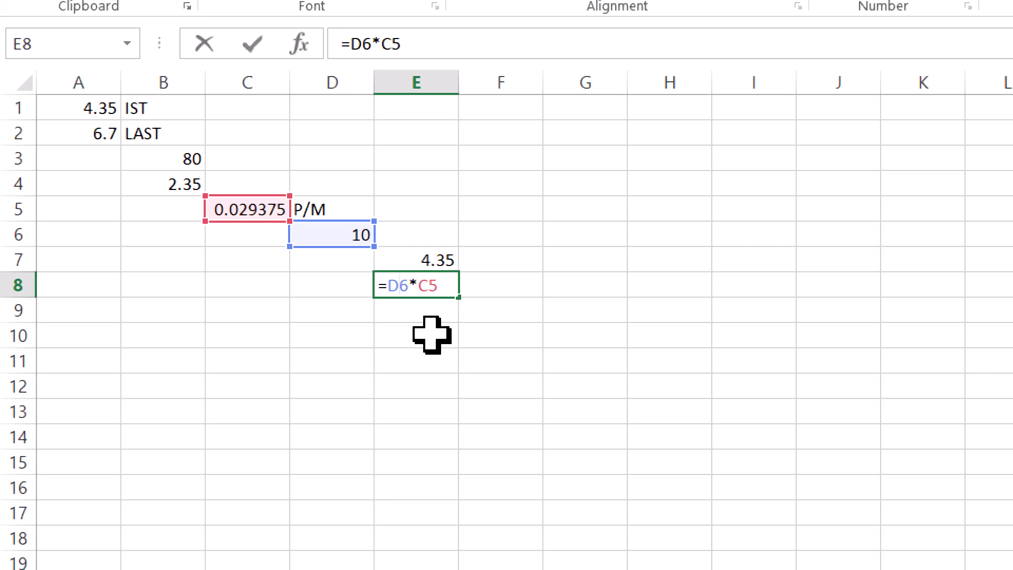
text($)
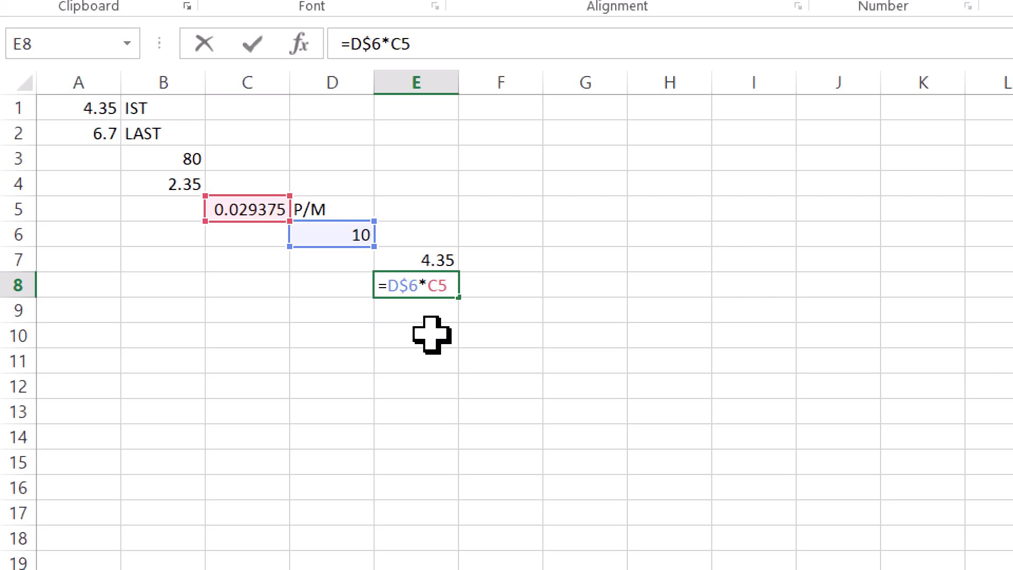
key(Left)
key(Left)
text($)
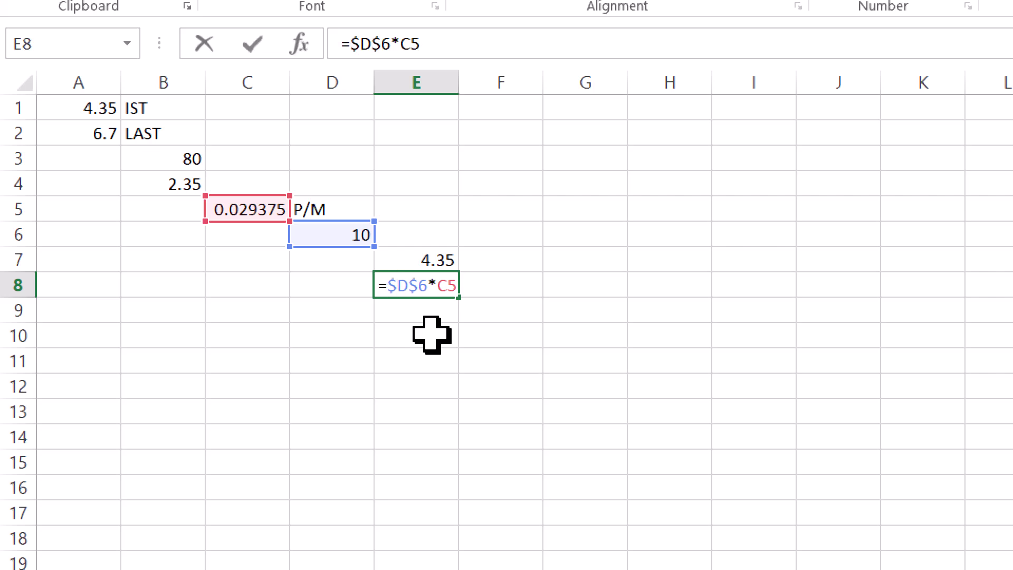
key(Return)
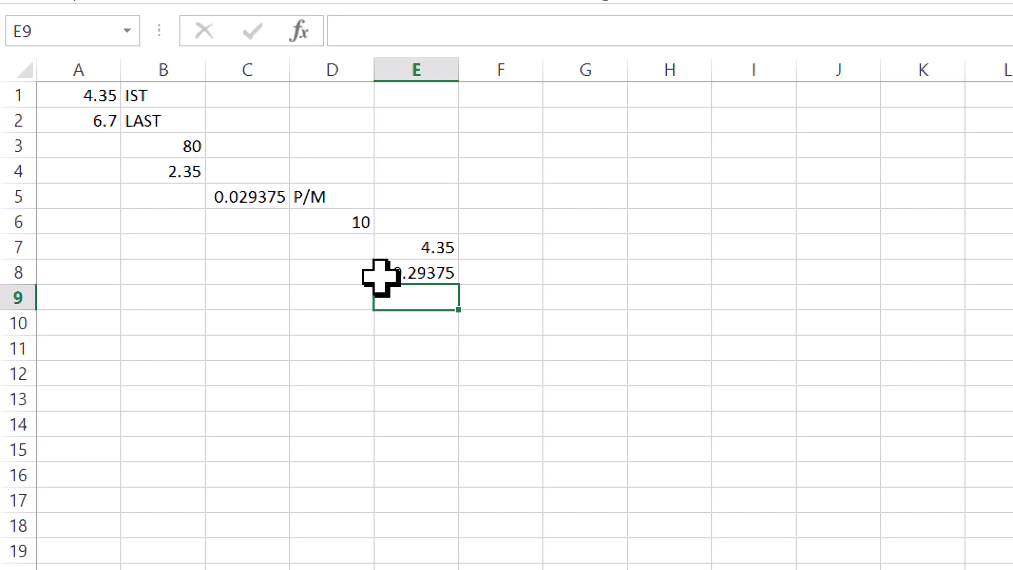
Clear the interval rise formula from cell E8.
click(423, 271)
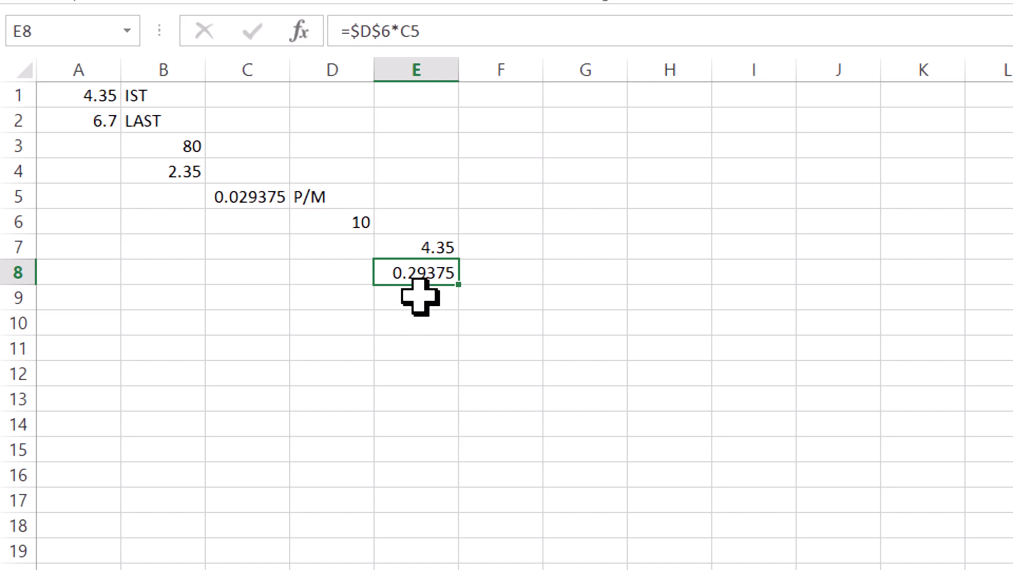
key(Delete)
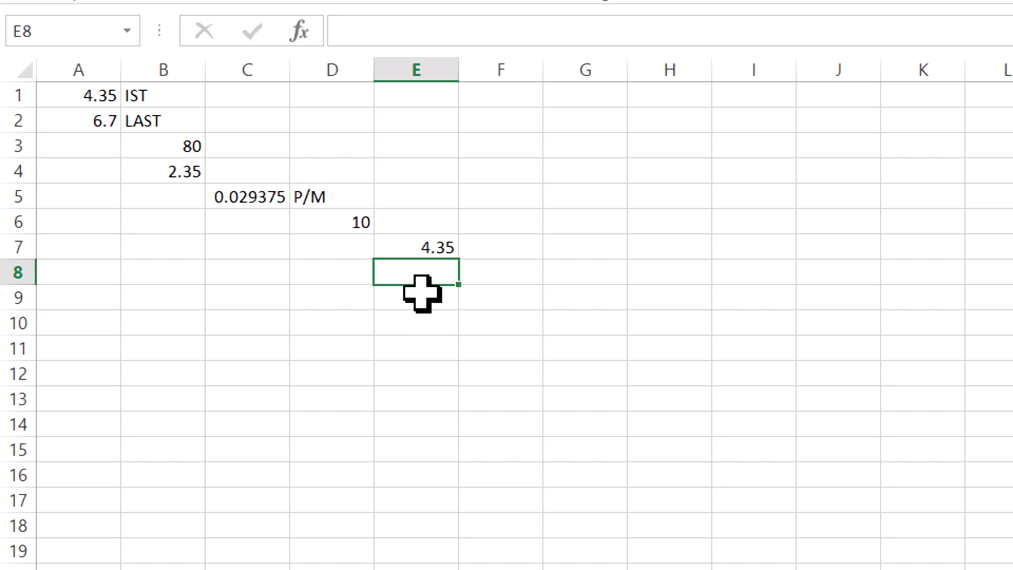
click(441, 252)
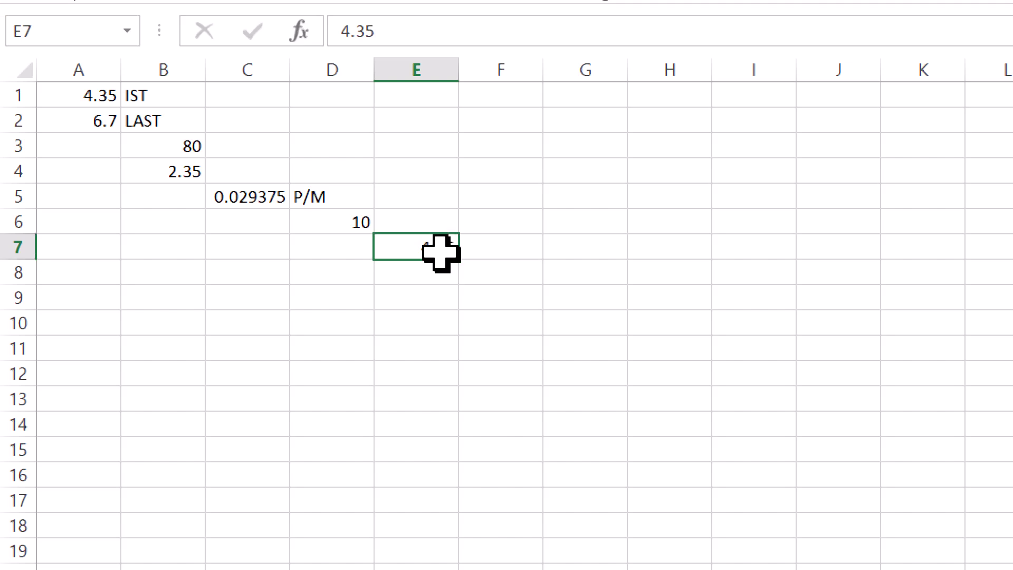
click(425, 278)
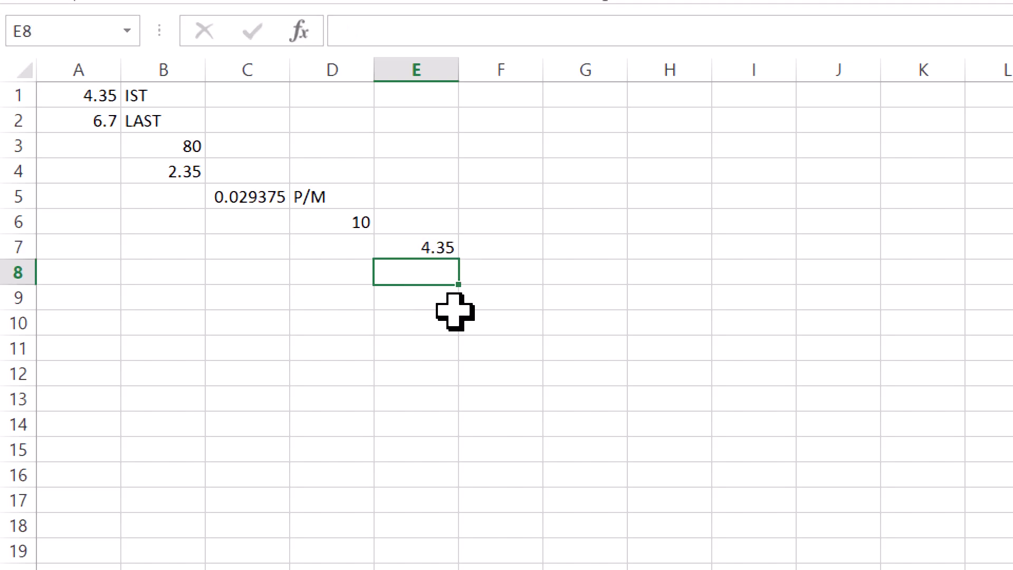
text(=)
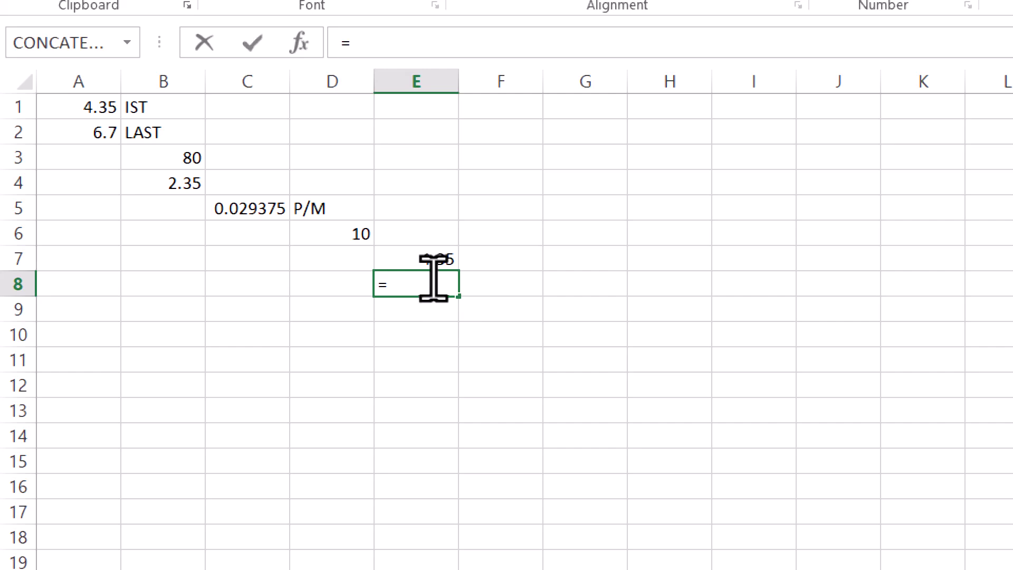
click(427, 259)
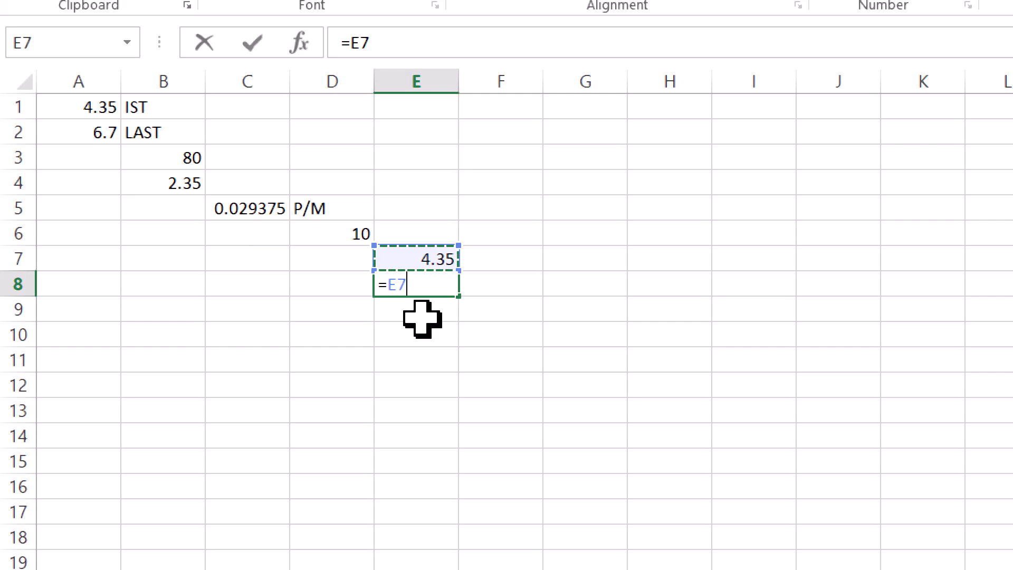
key(Escape)
Calculate the rise per 10 m interval in cell F7 with =D6*C5, beside the first ramp level.
click(518, 252)
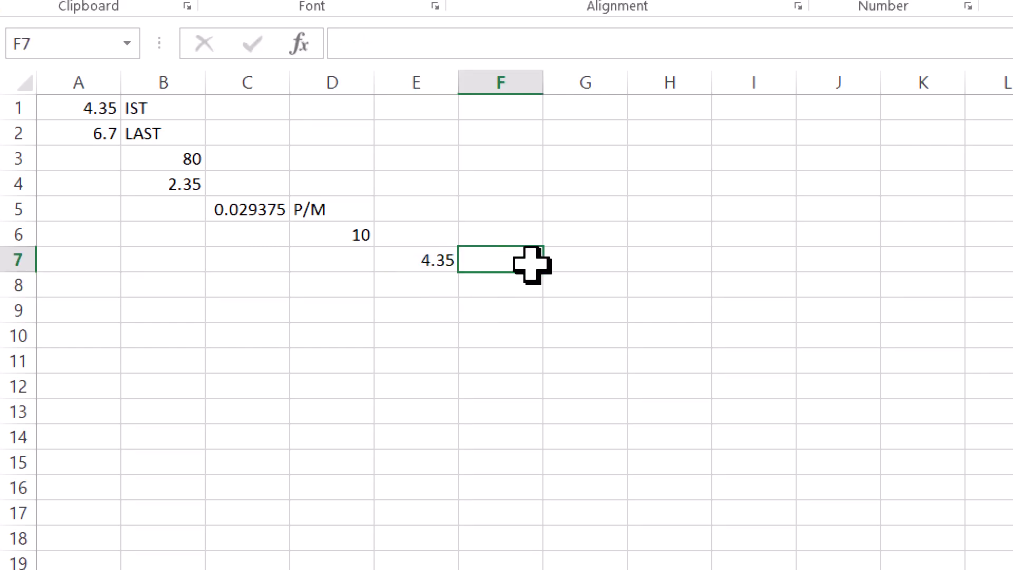
text(=)
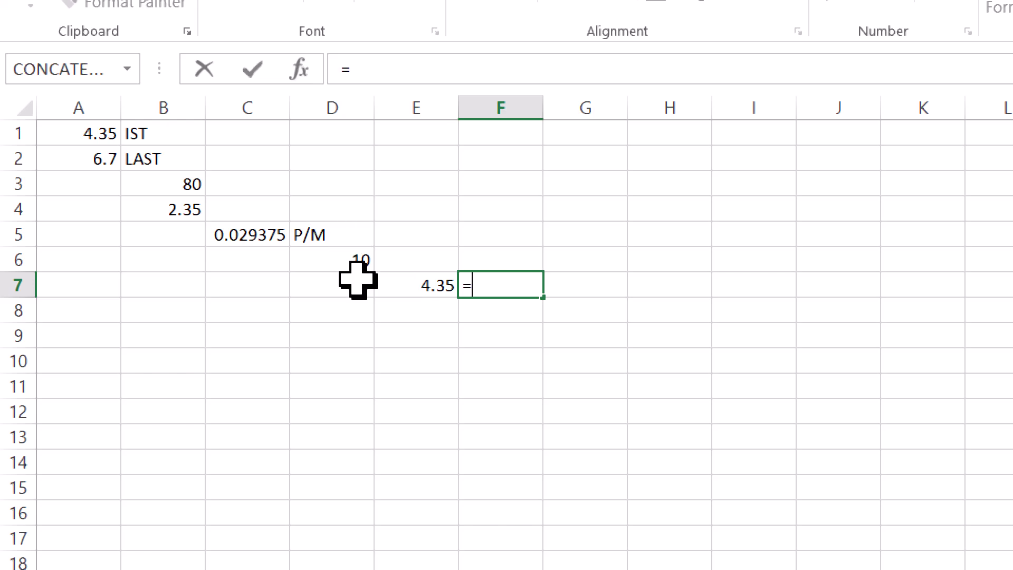
click(351, 257)
text(*)
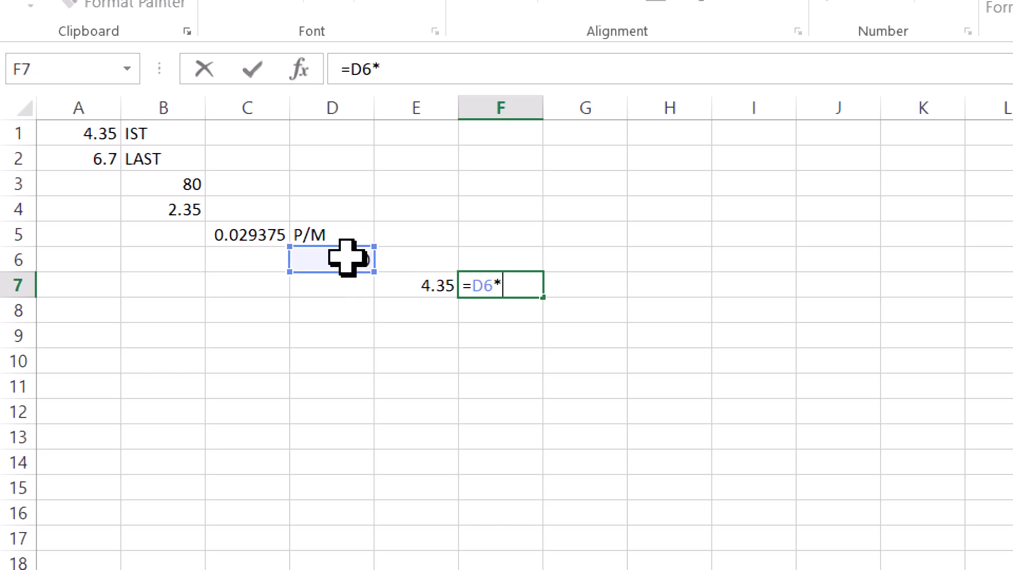
click(260, 237)
key(Return)
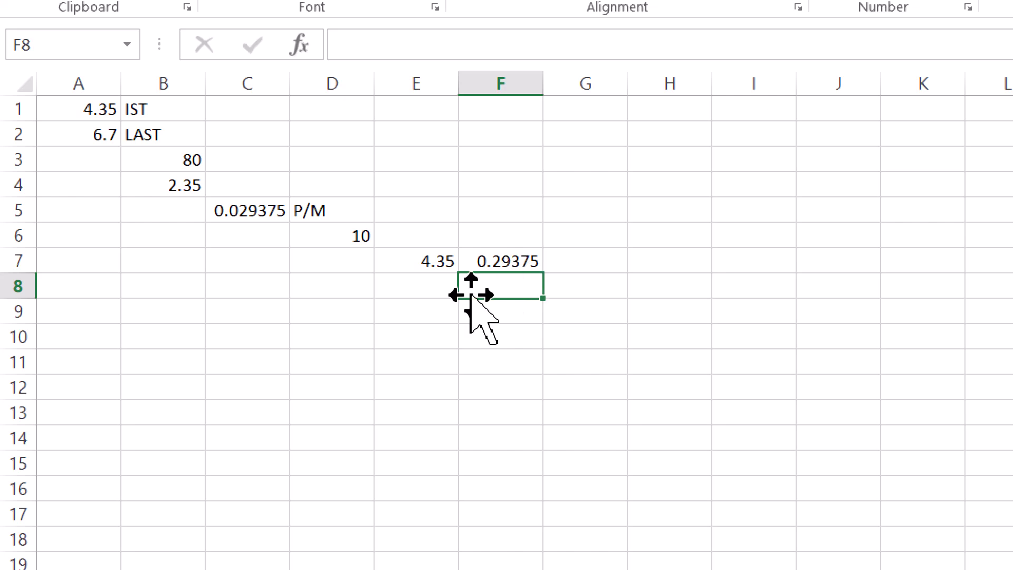
Calculate the second ramp level in cell E8 with =$E$7+F7, keeping the start level reference absolute.
click(431, 285)
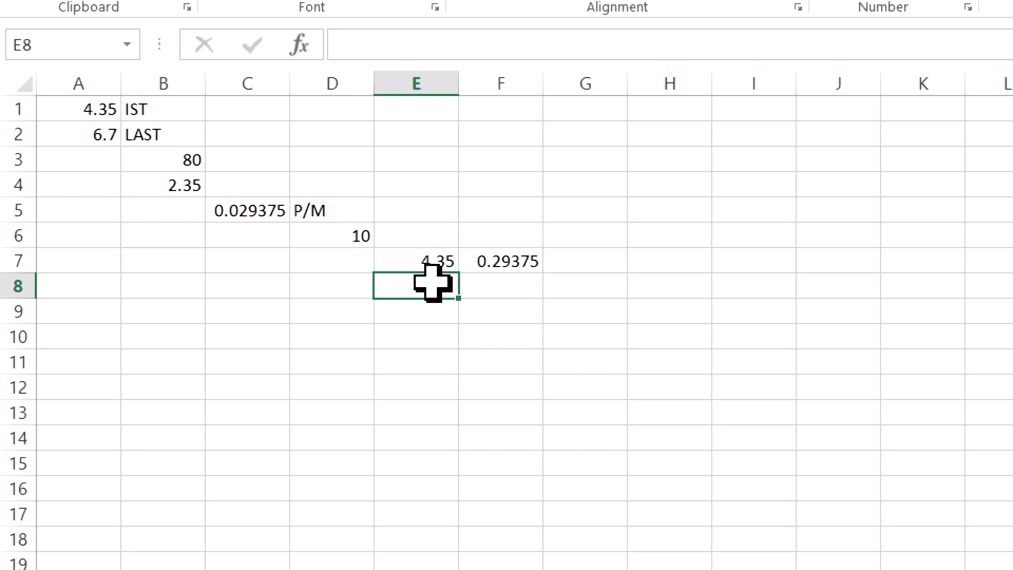
text(=)
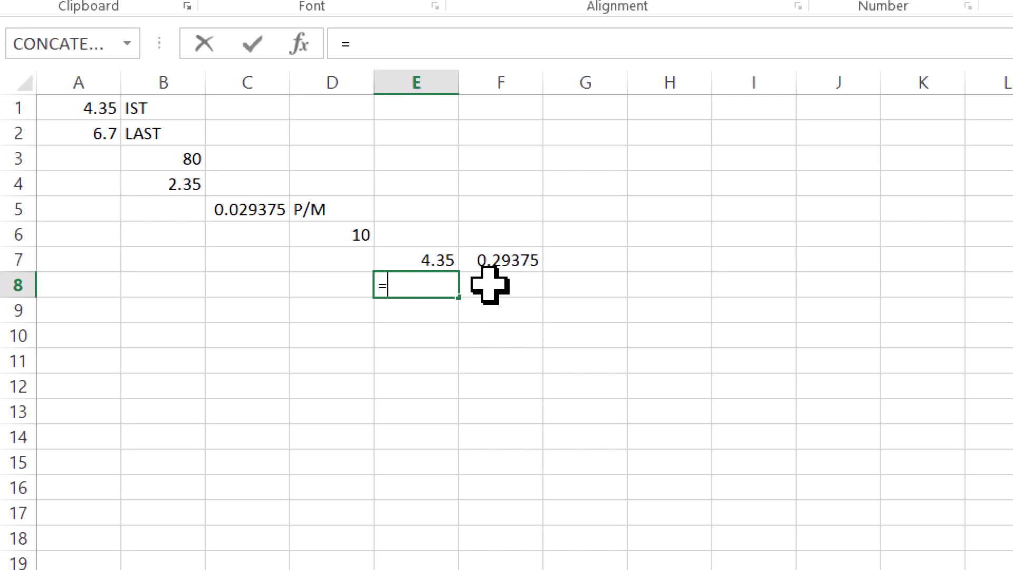
click(441, 260)
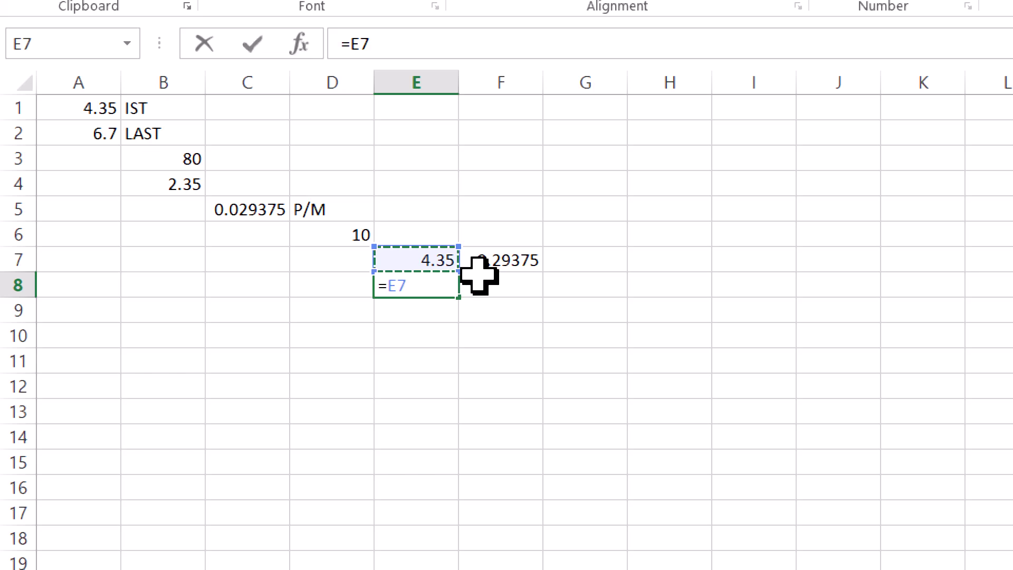
text(+)
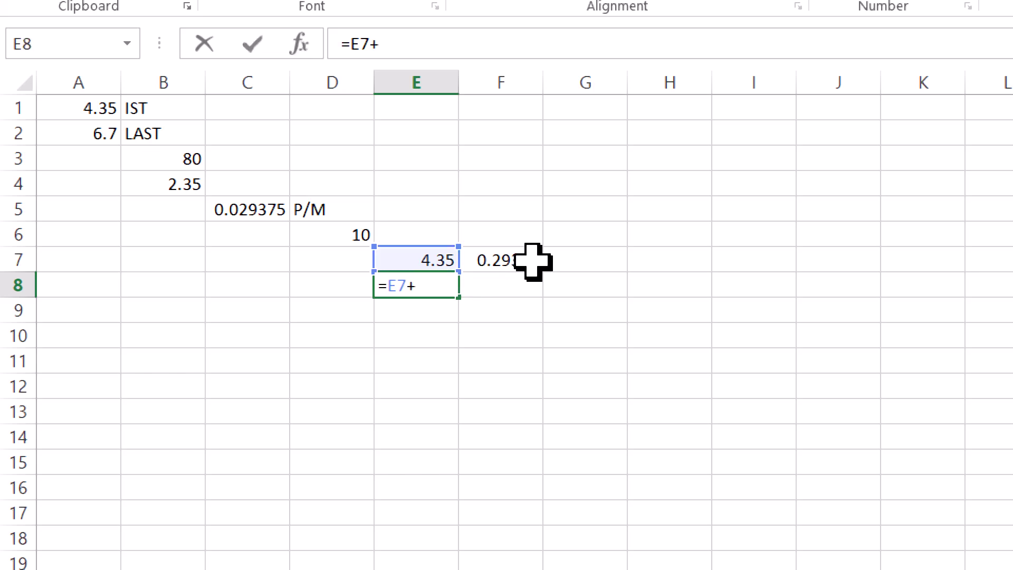
click(533, 261)
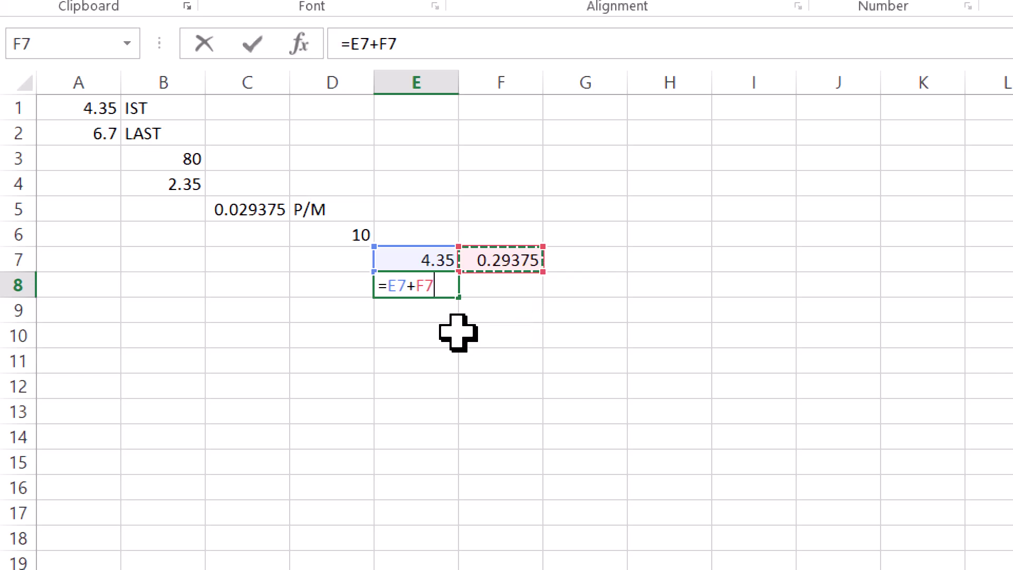
click(389, 285)
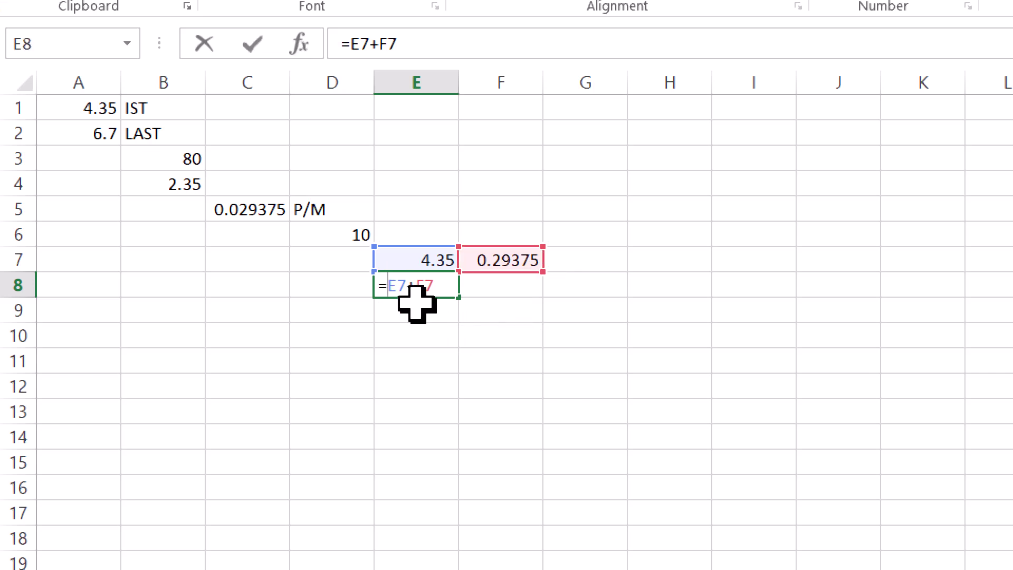
text($)
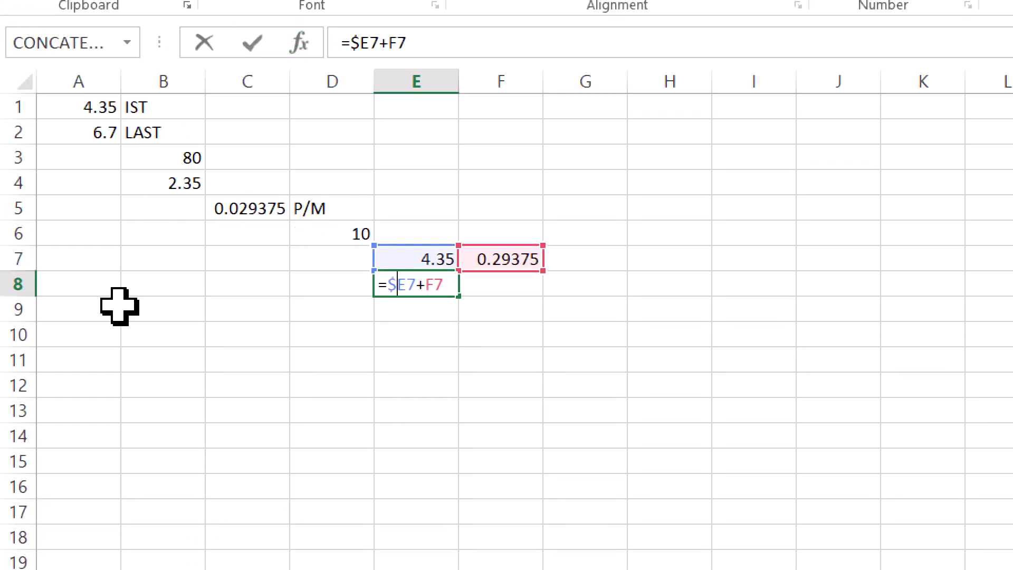
key(Right)
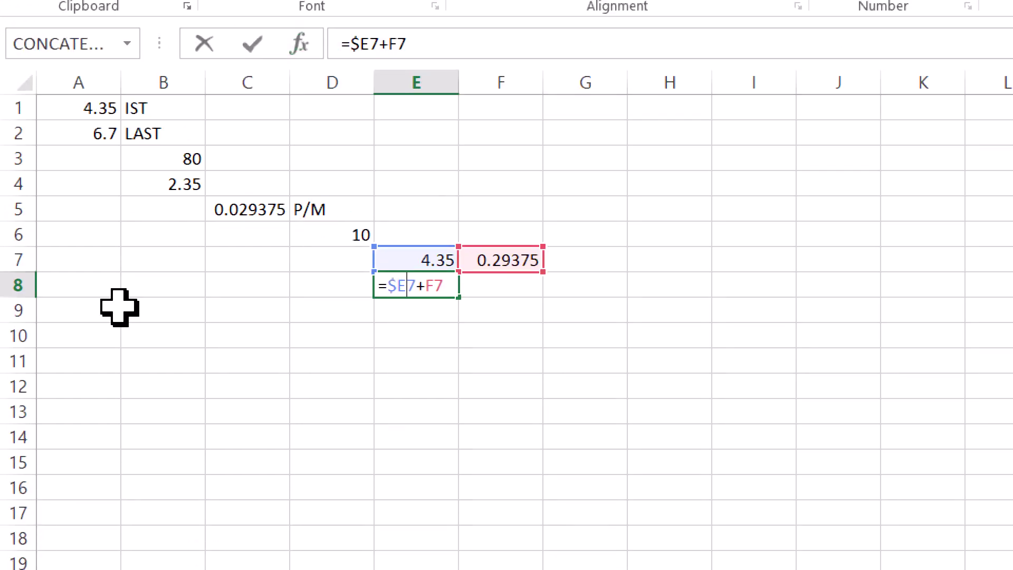
text($)
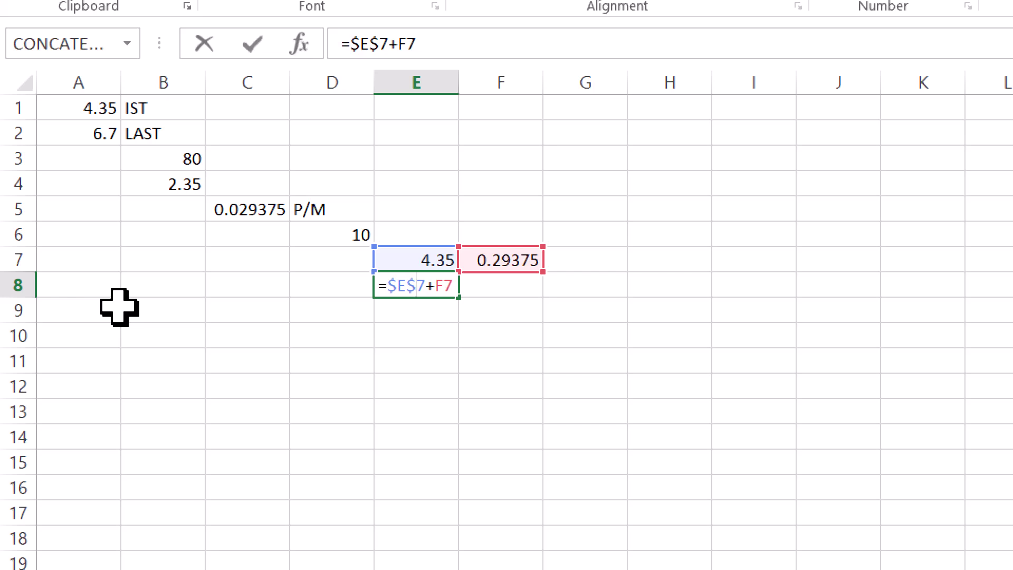
key(Return)
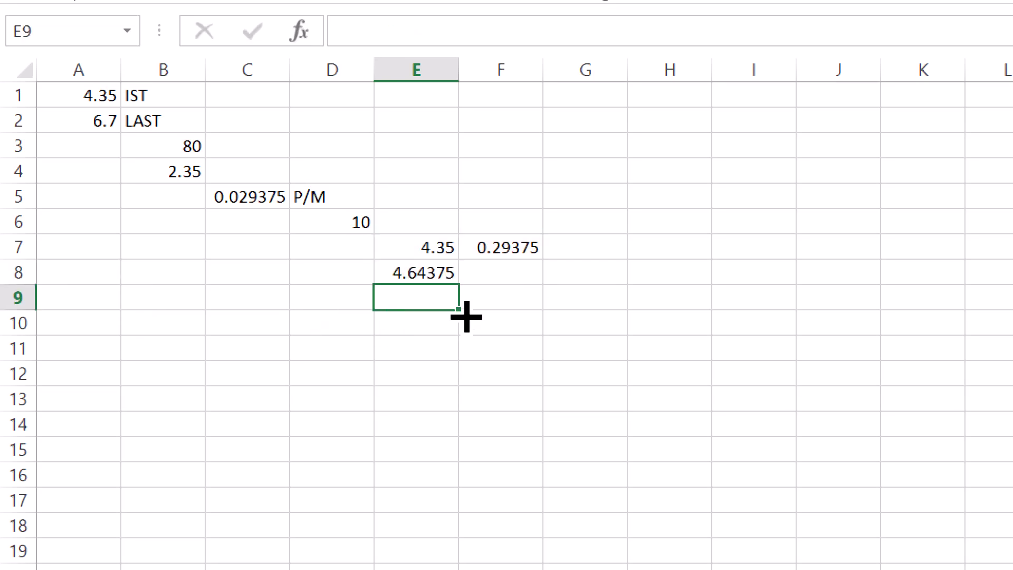
Calculate the third ramp level in cell E9 with =E8+$F$7, keeping the interval rise reference absolute.
double_click(426, 297)
text(=)
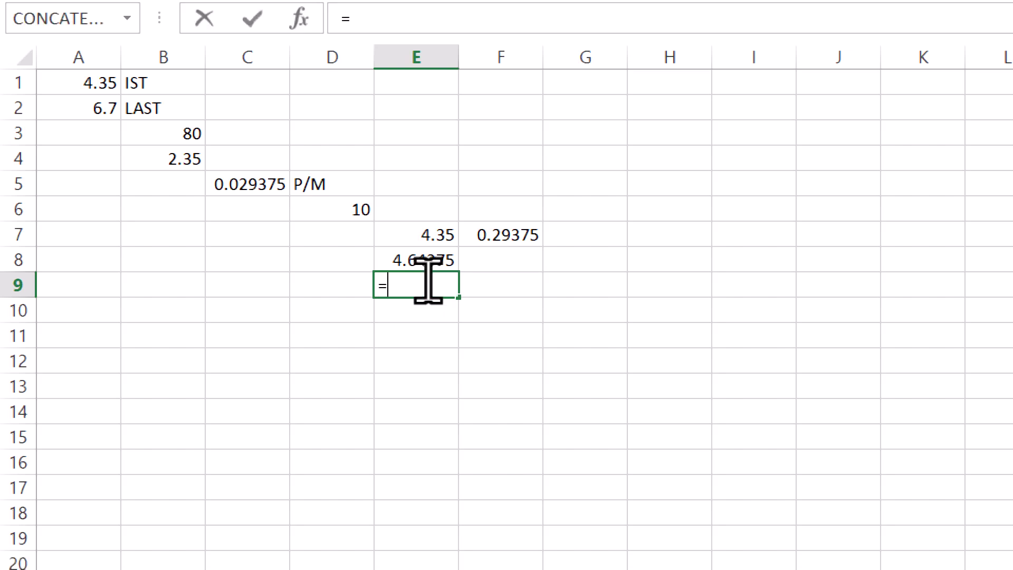
click(442, 254)
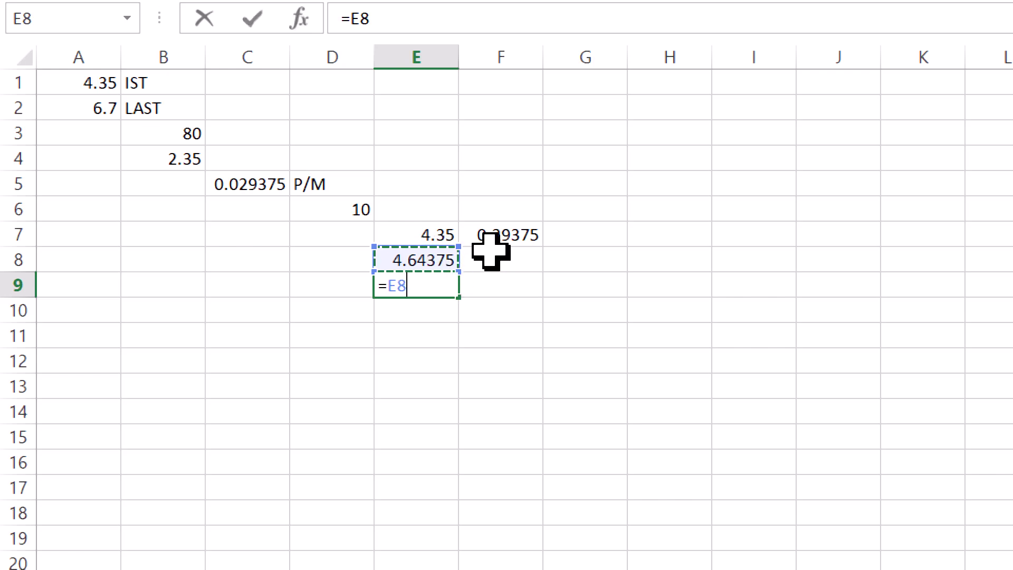
text(+)
click(513, 234)
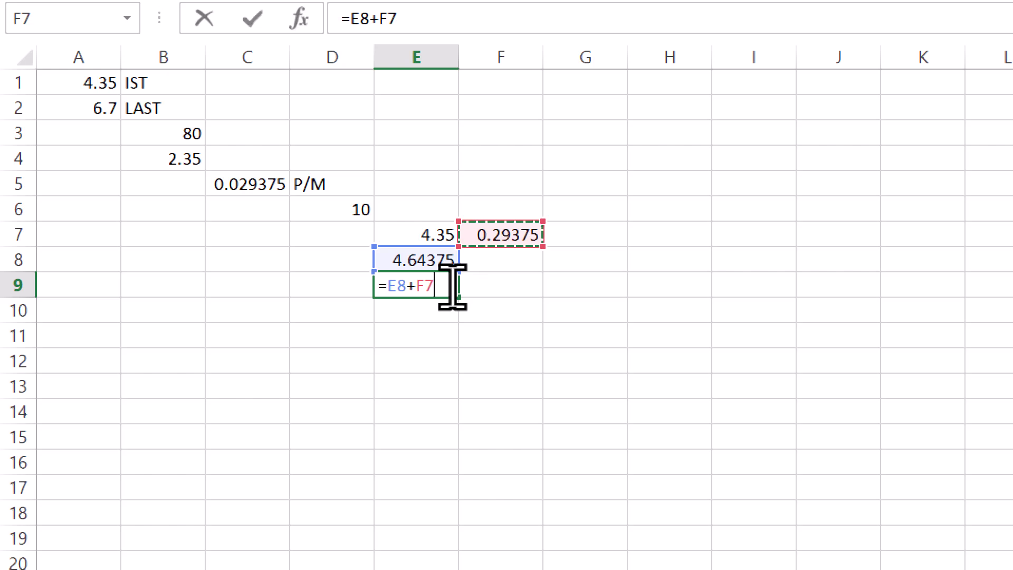
key(Left)
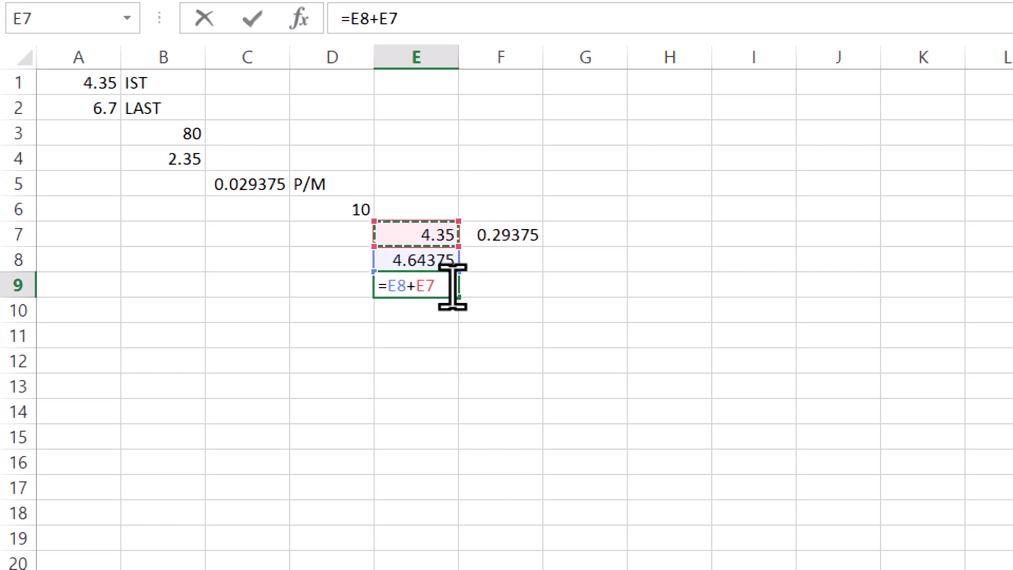
click(488, 242)
click(425, 286)
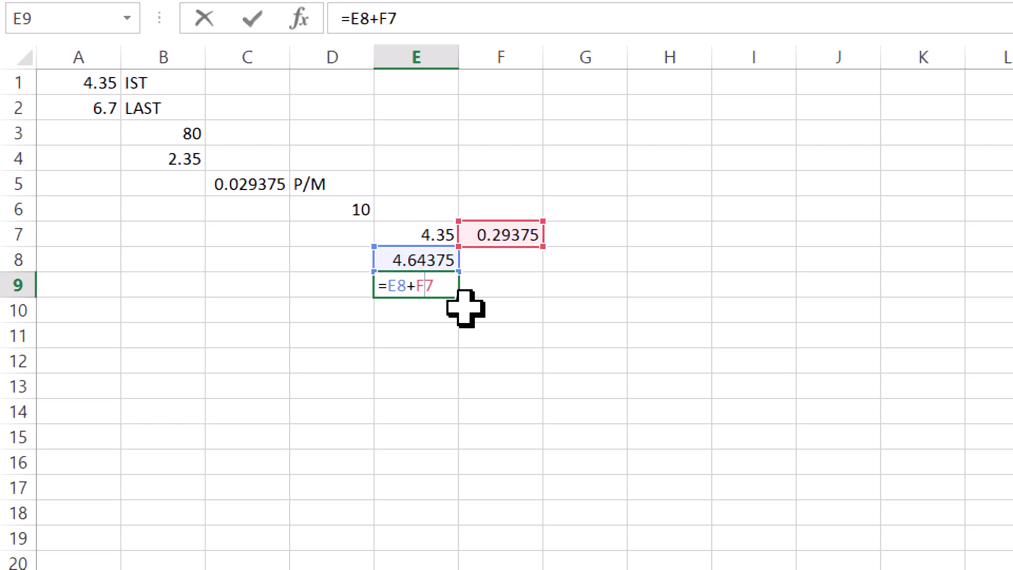
text($)
key(Left)
key(Left)
text(#)
key(BackSpace)
text($)
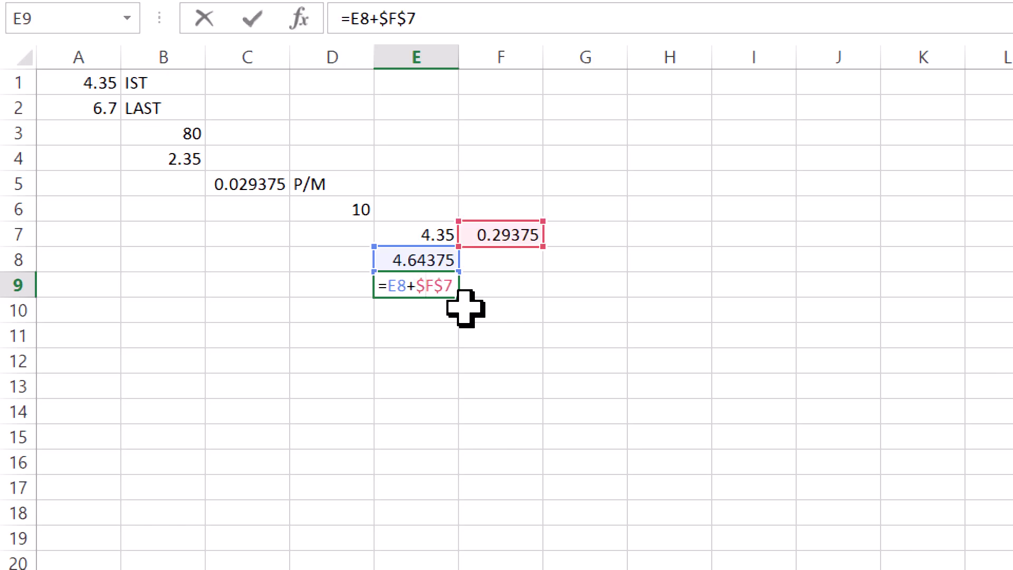
key(Return)
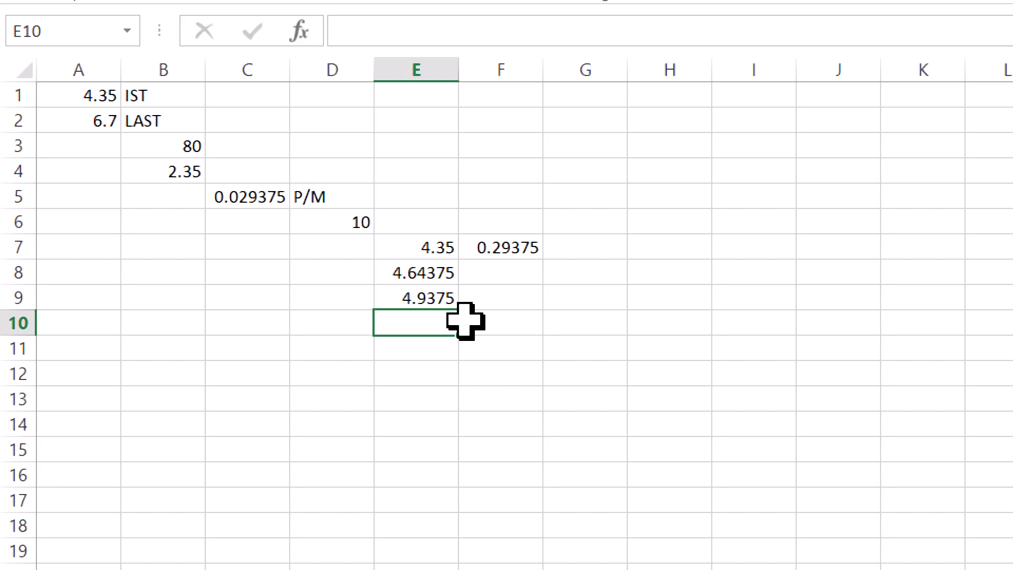
Enter the division values 0.51, 10, 20 and 30 in cells D7 to D10 beside the ramp levels.
click(407, 276)
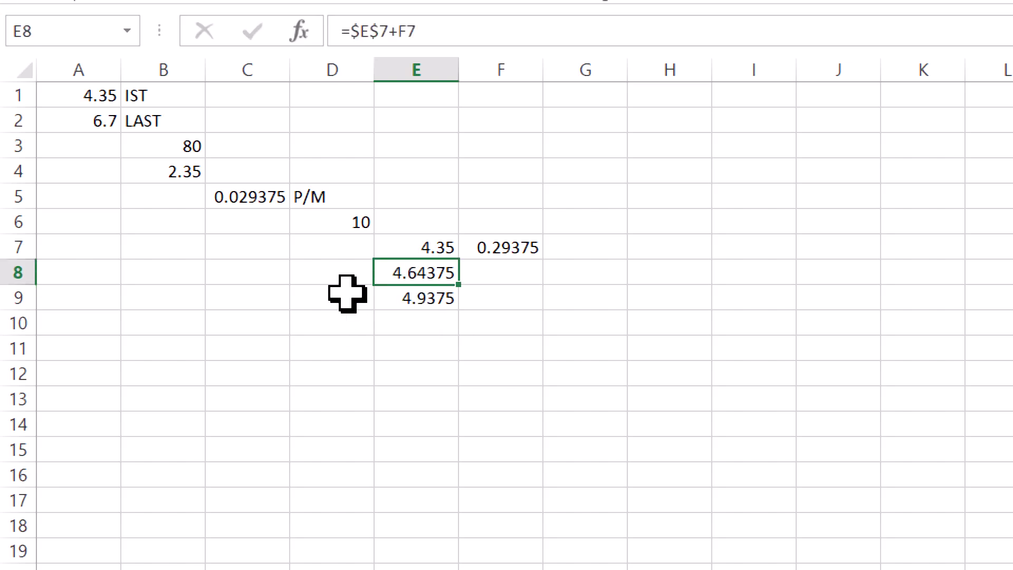
click(342, 246)
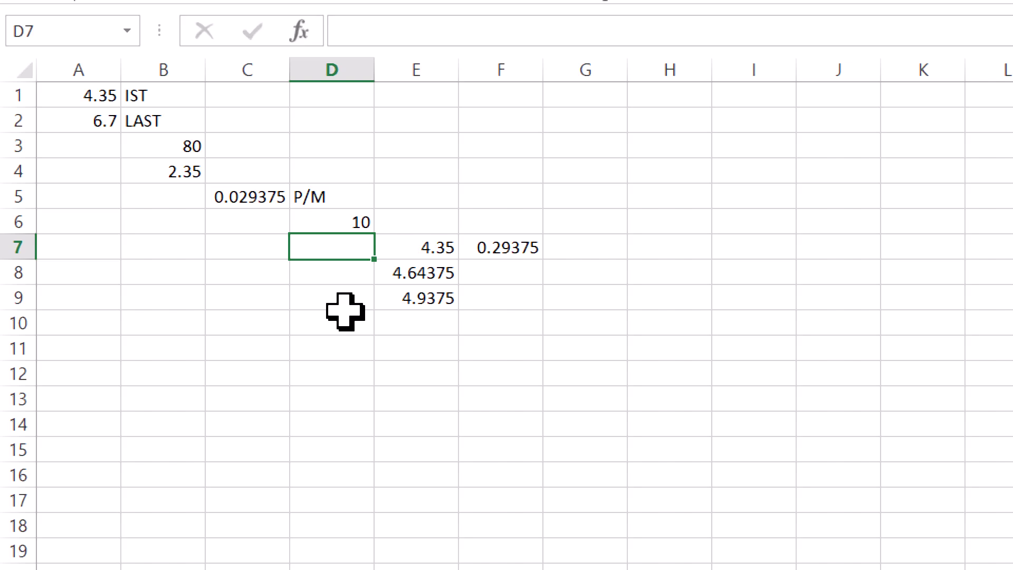
text(0.5)
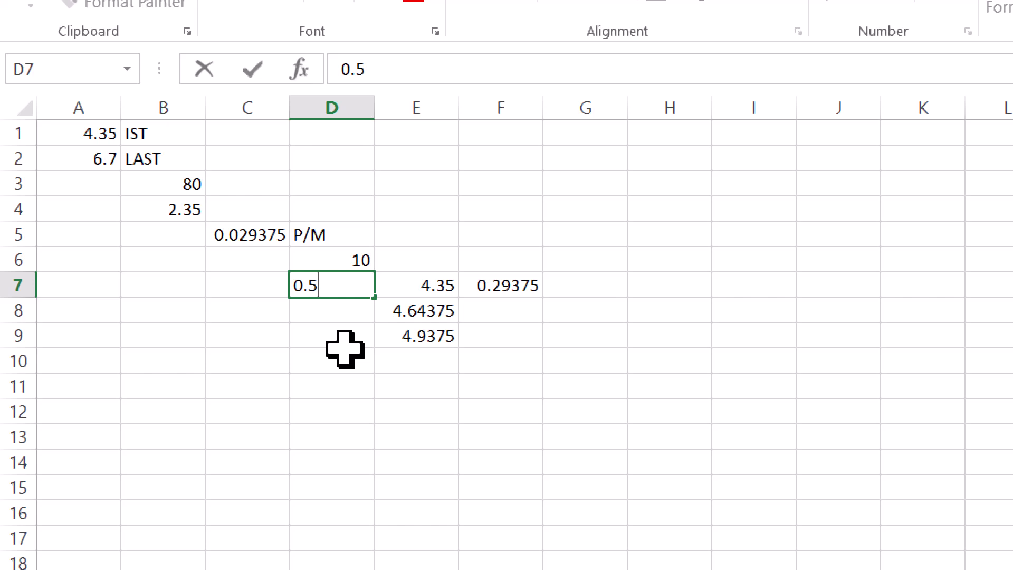
text(10)
key(Return)
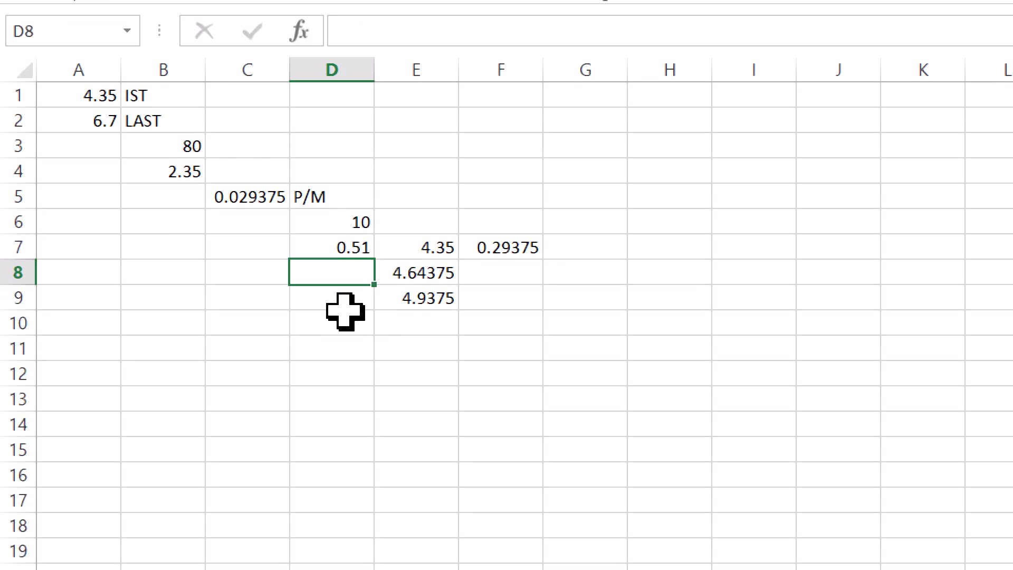
text(10)
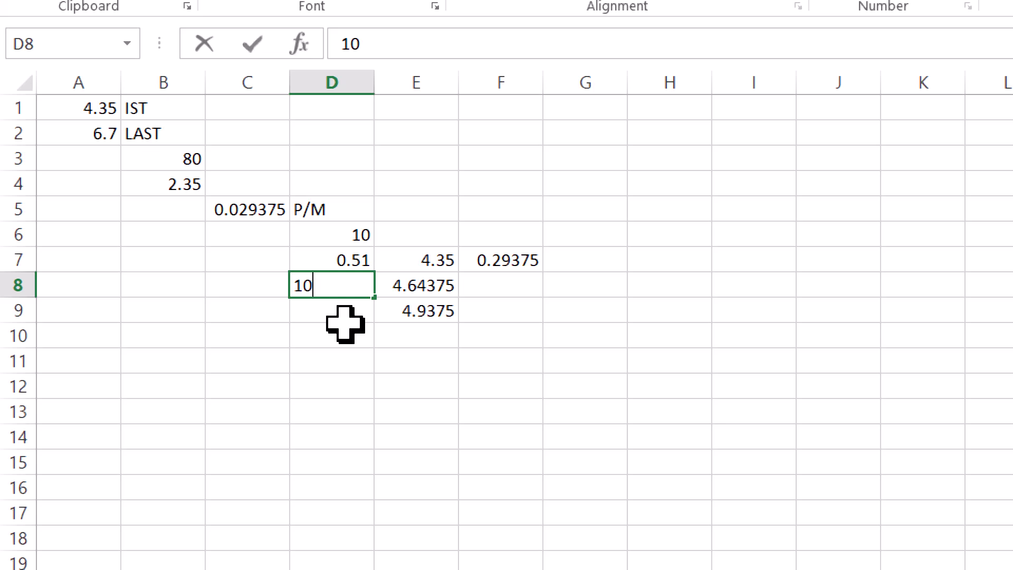
key(Return)
text(20)
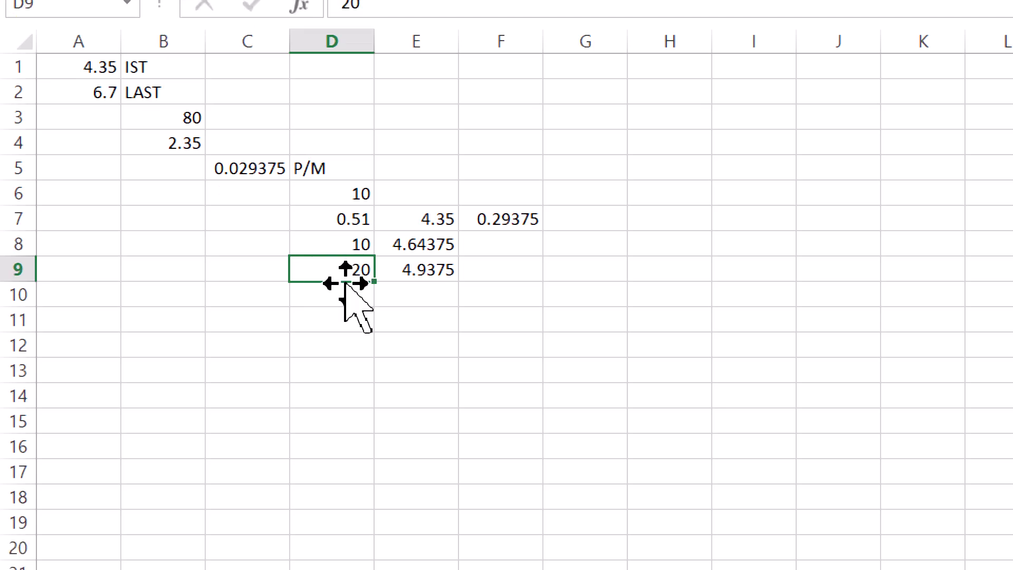
key(Return)
text(30)
key(Return)
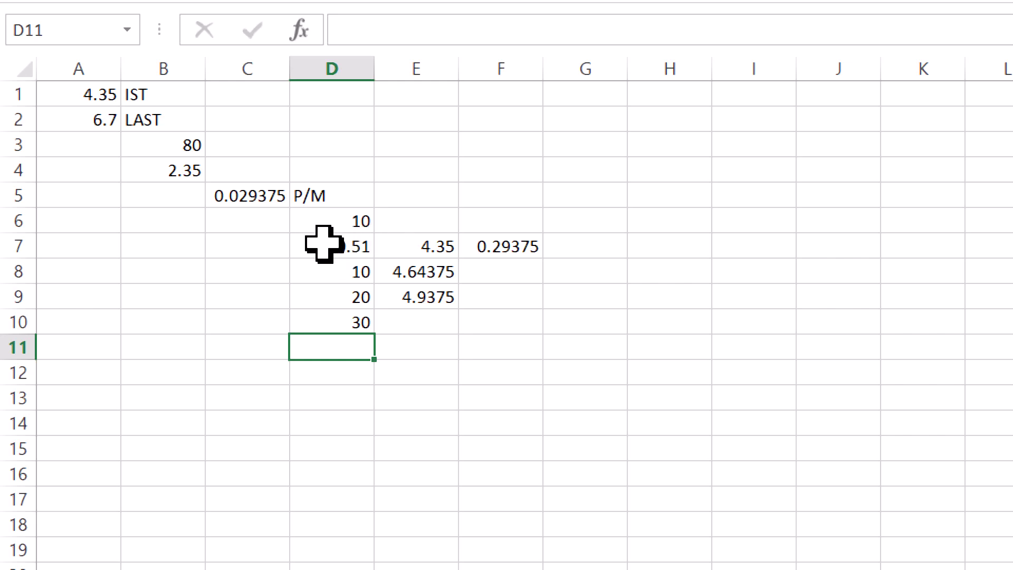
Fill the level formula in E9 down to E15 and enter the divisions 40, 50, 60, 70 and 80 in D11 to D15.
click(446, 292)
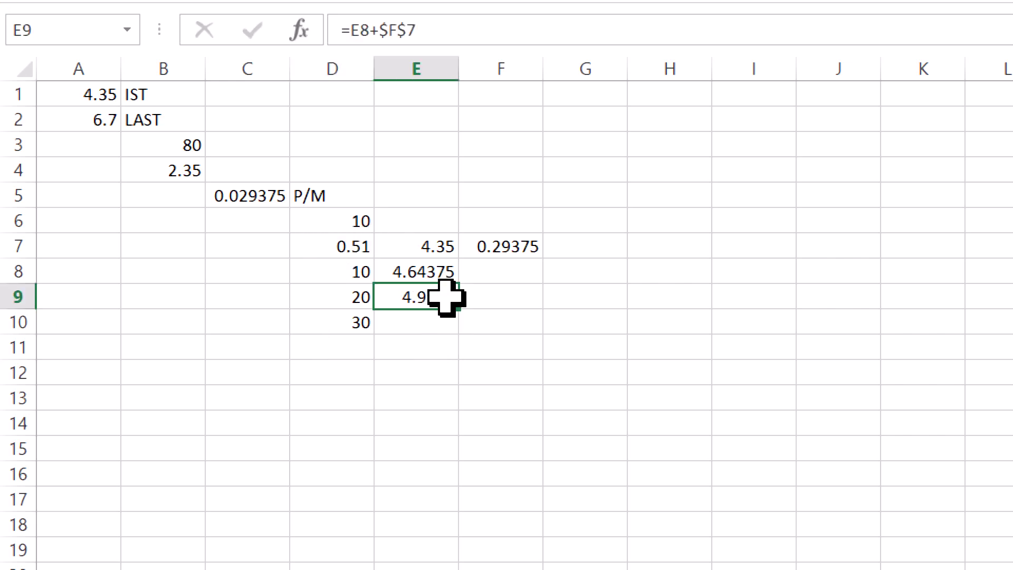
drag(459, 309, 455, 451)
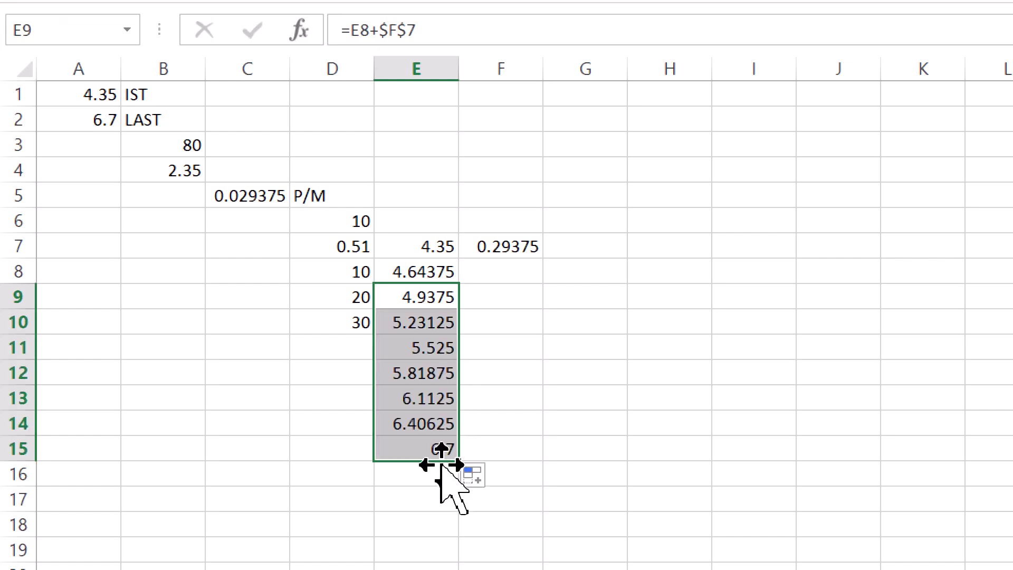
click(340, 354)
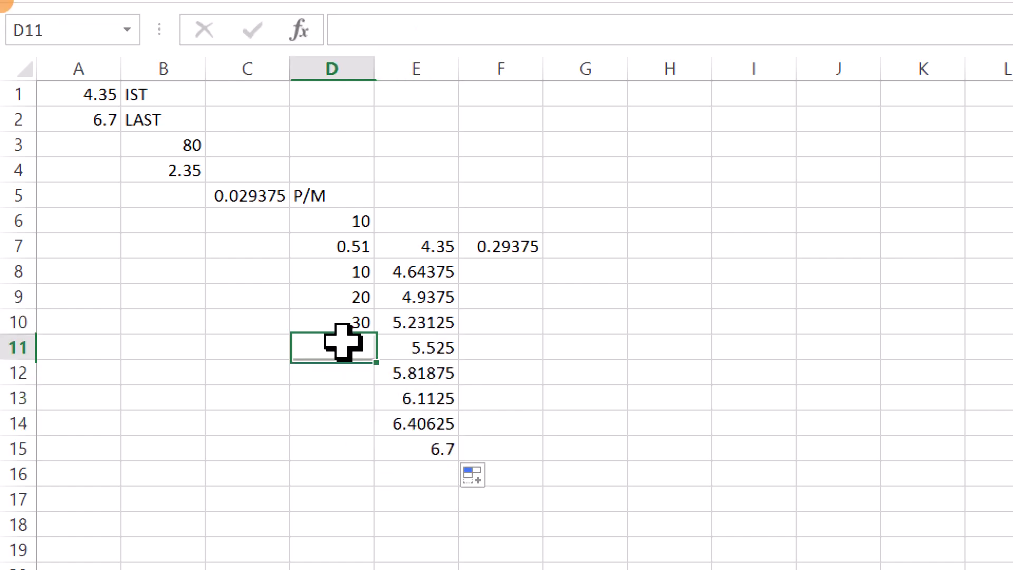
text(40)
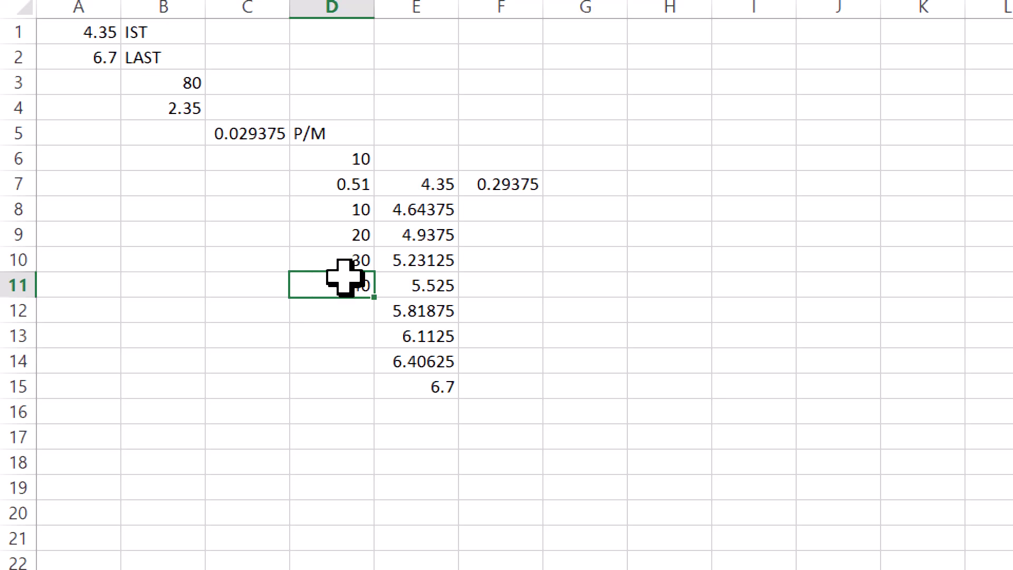
key(Return)
text(50)
key(Return)
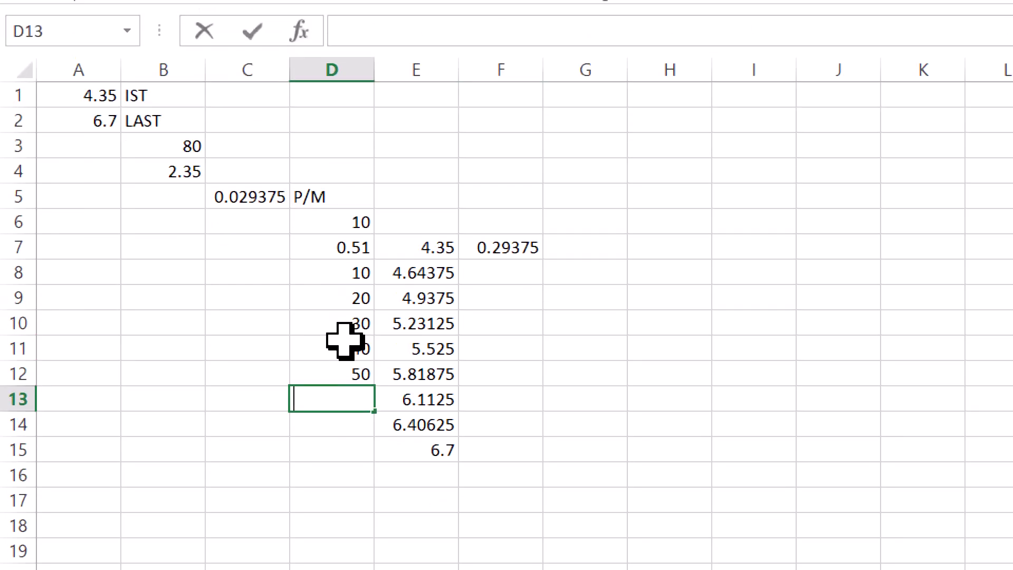
text(60)
key(Return)
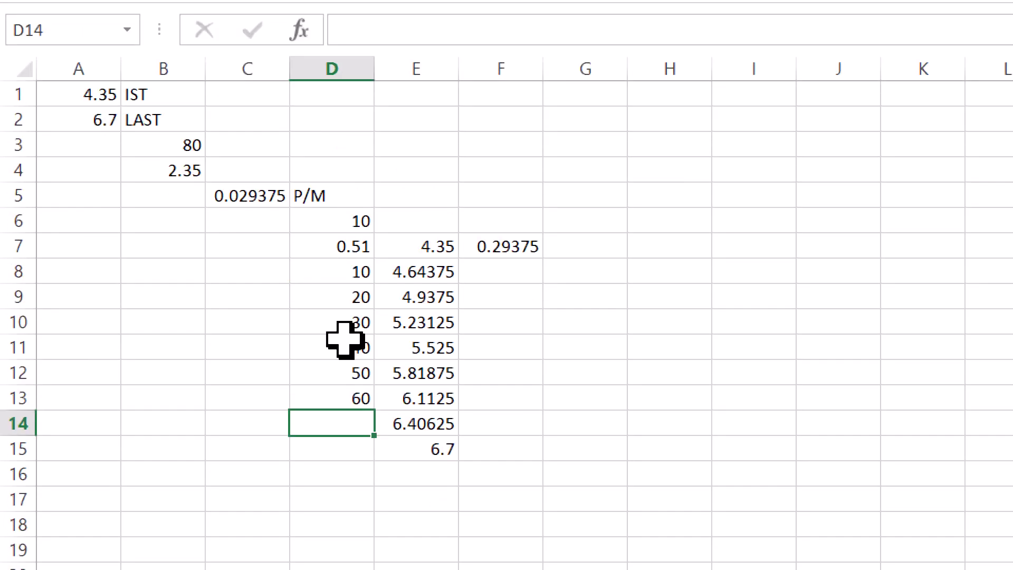
text(70)
key(Return)
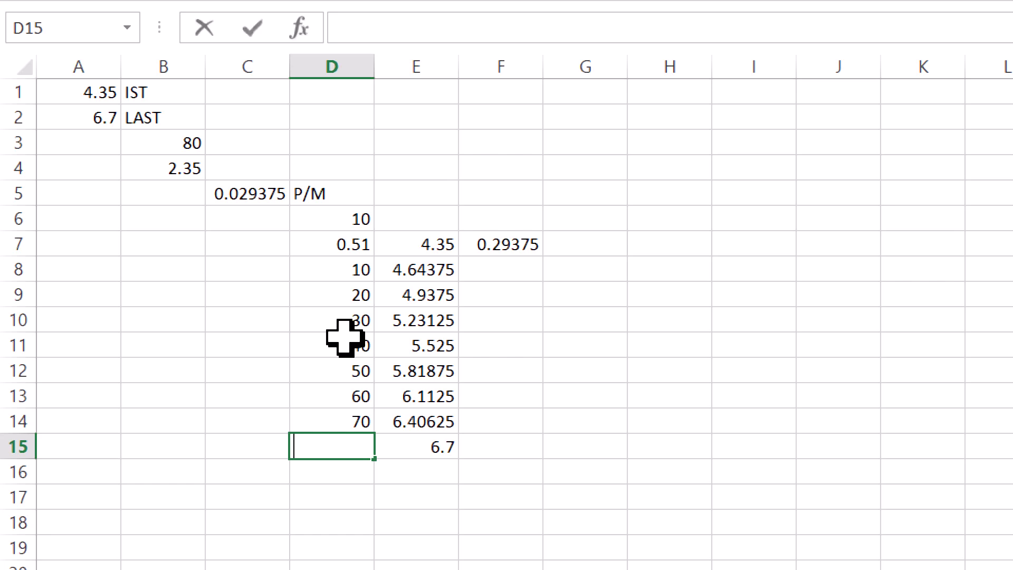
text(80)
key(Return)
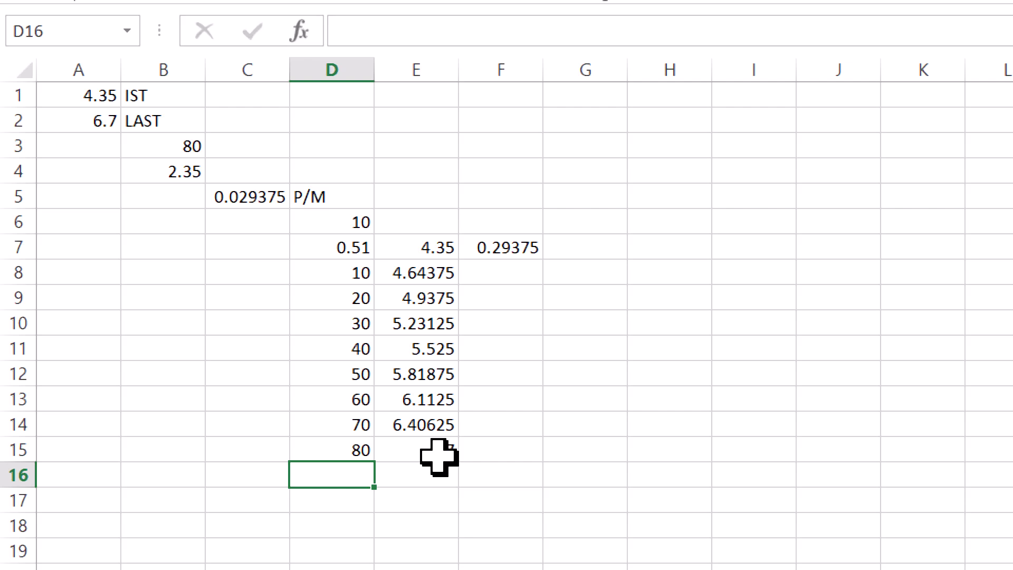
Switch to RAMP2.dwg in AutoCAD and check the last calculated ramp level against the 1st podium SSL label near beam B4.
click(418, 455)
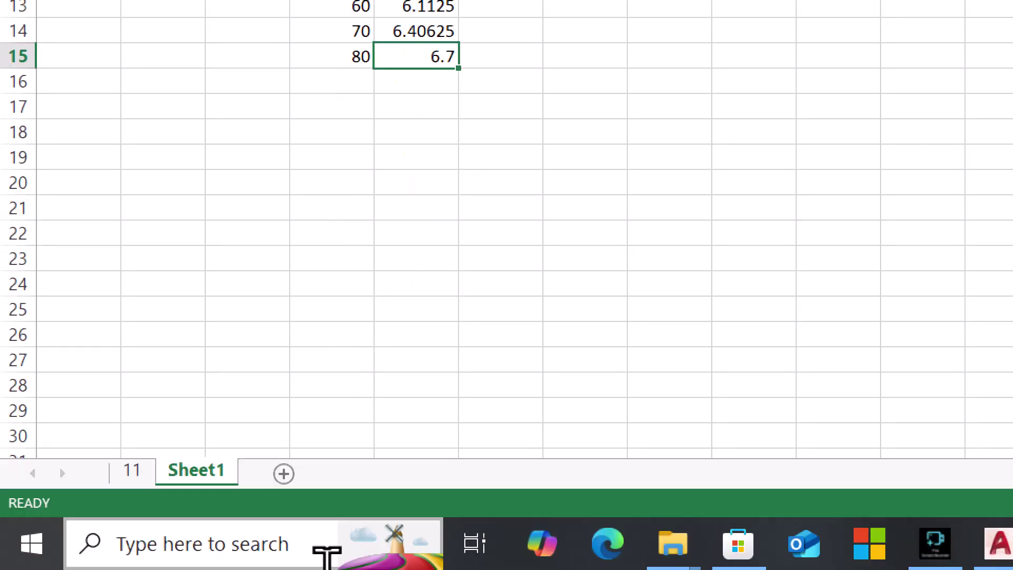
mouse_move(993, 560)
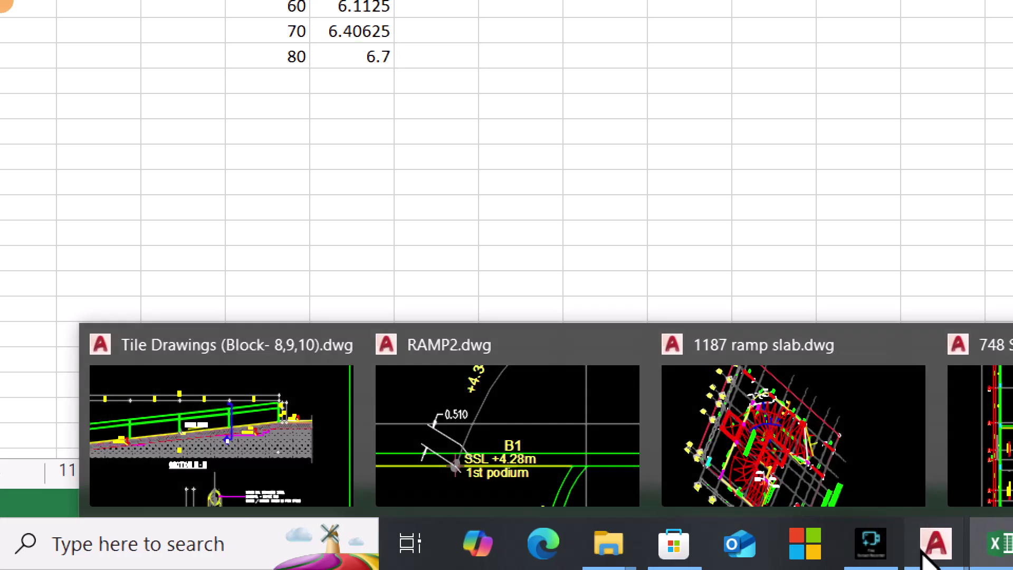
click(507, 484)
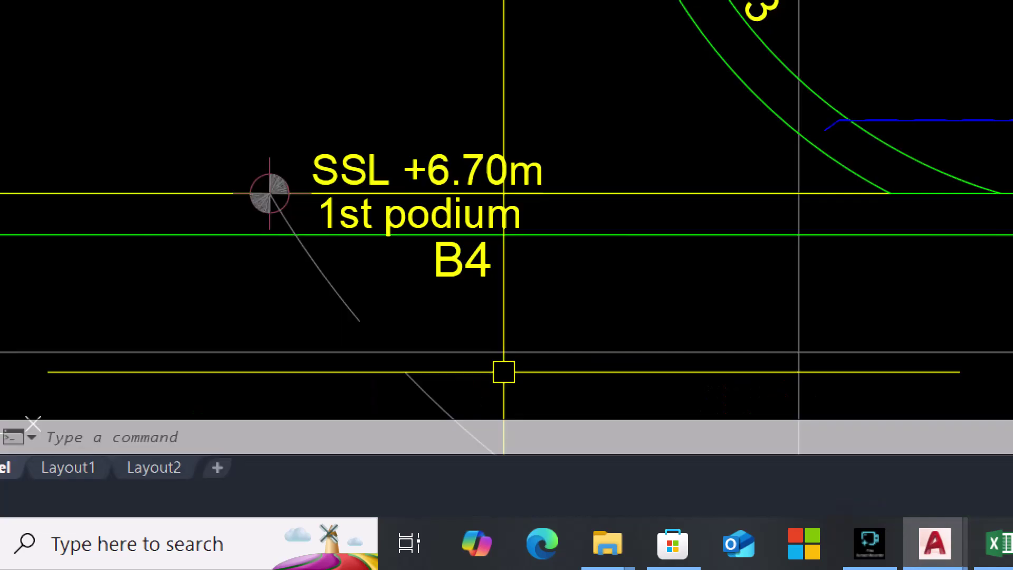
scroll(425, 190, up, 4)
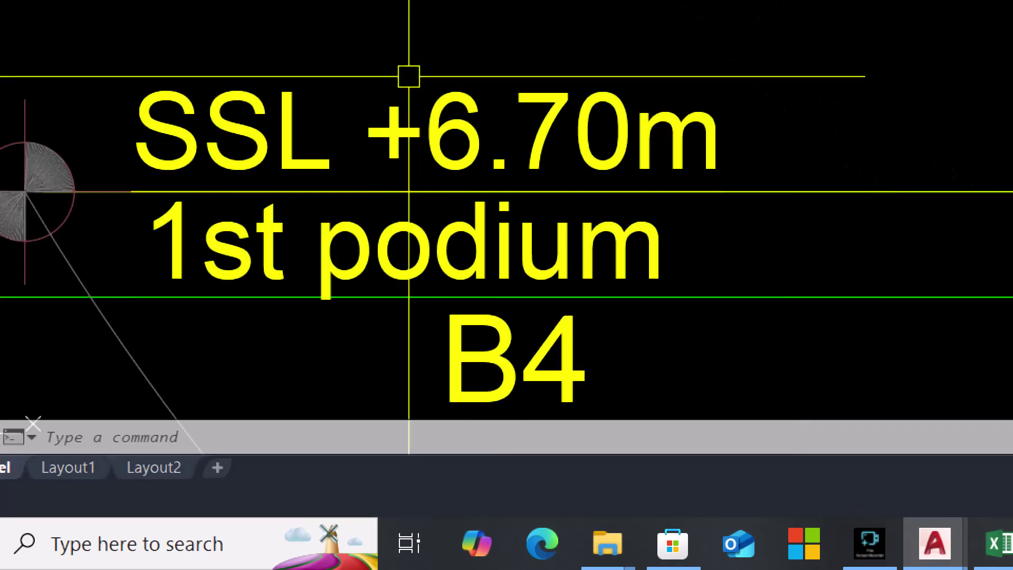
scroll(409, 76, down, 8)
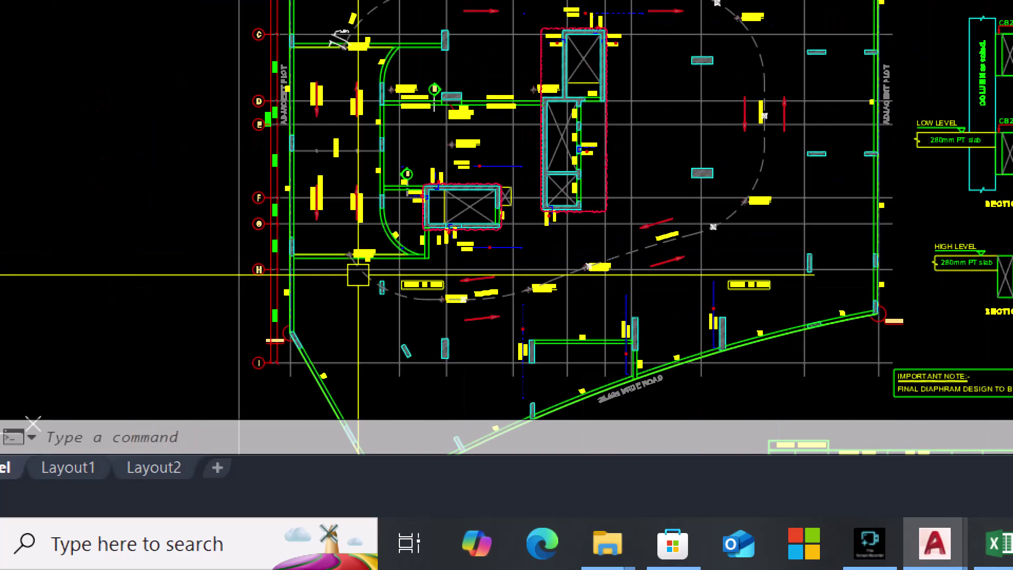
scroll(359, 278, up, 8)
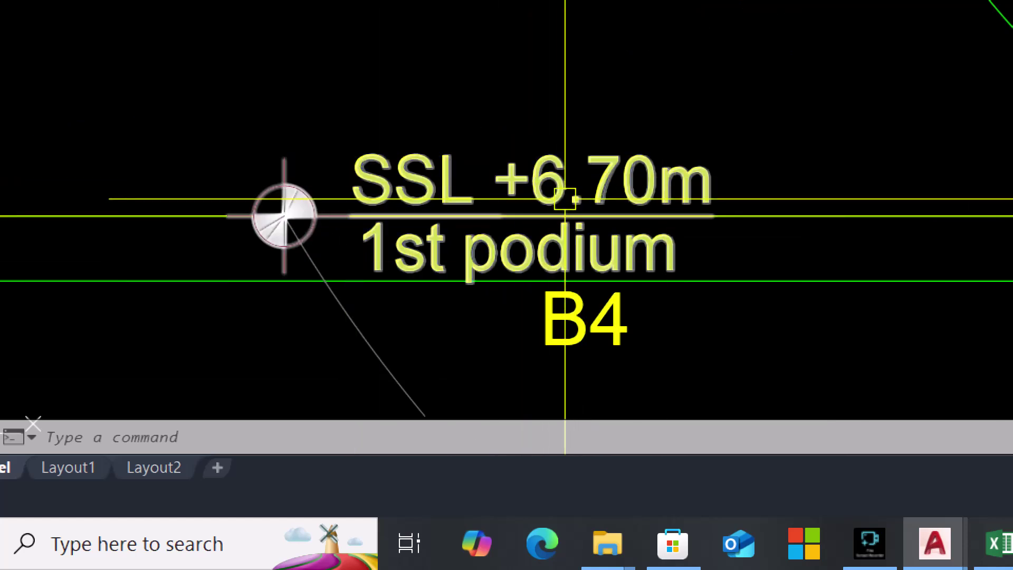
scroll(559, 195, down, 10)
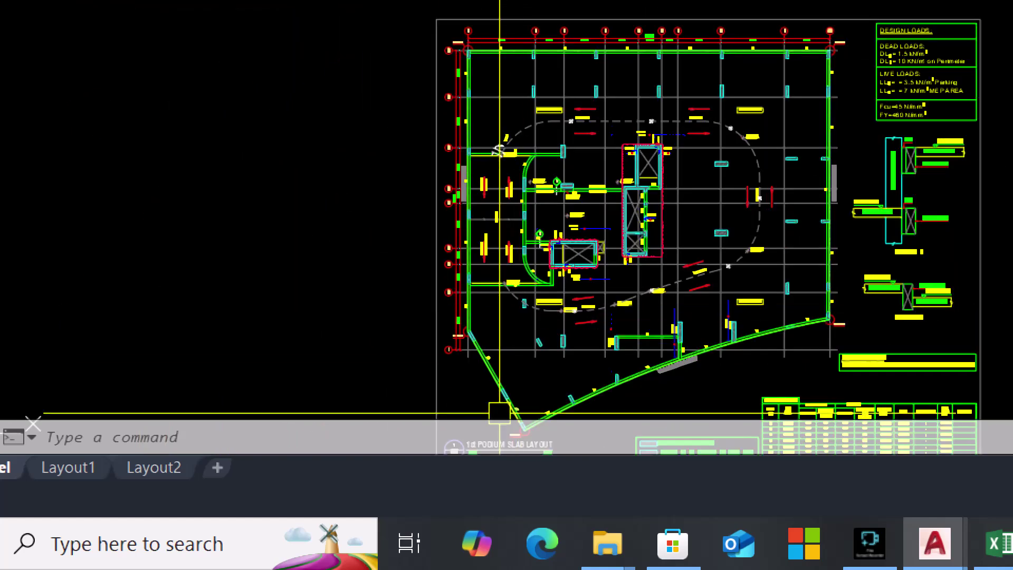
Return to the Excel workbook 11 and copy the division and level table in D7:E15.
mouse_move(1003, 562)
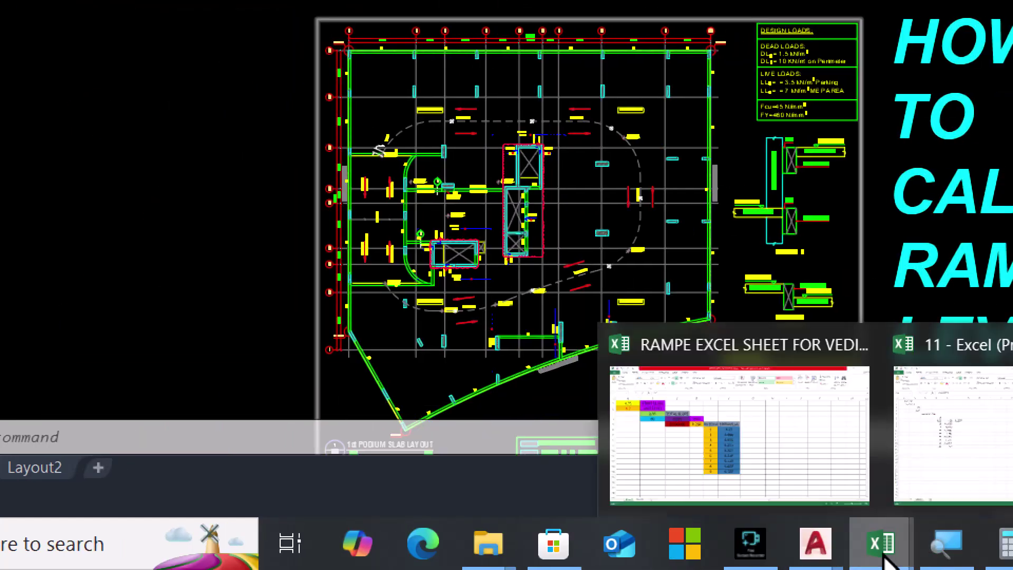
mouse_move(916, 464)
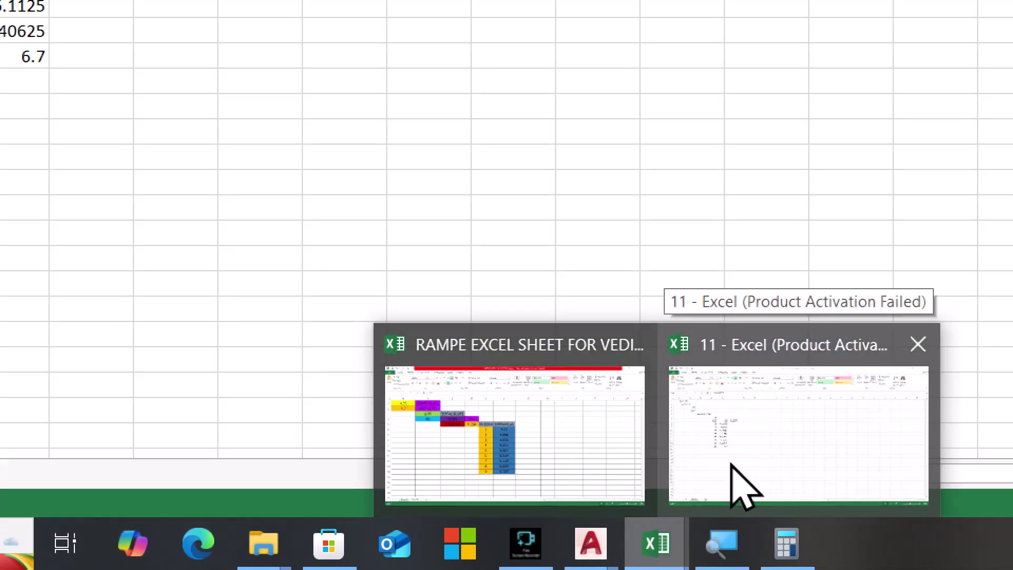
click(723, 483)
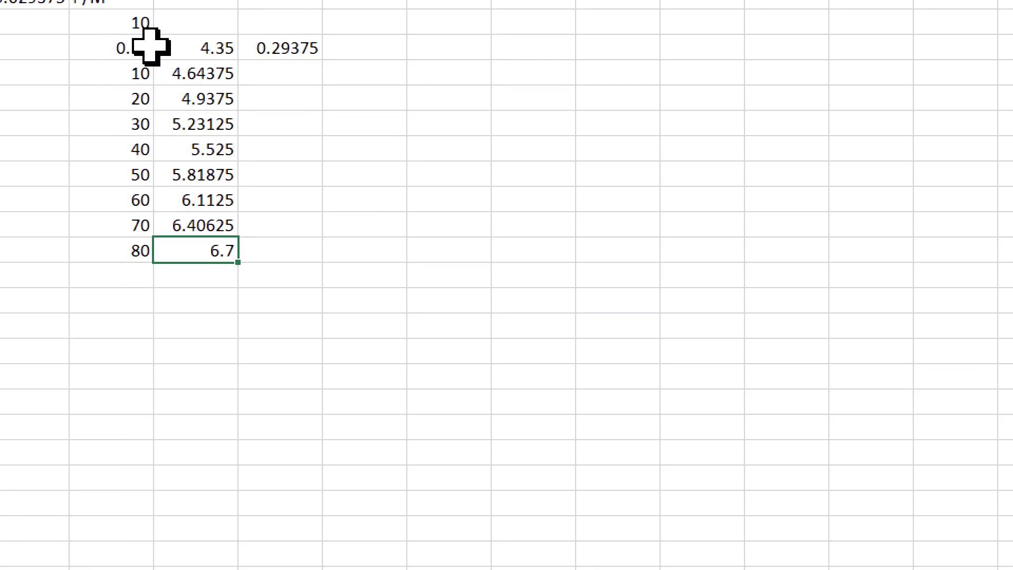
click(141, 43)
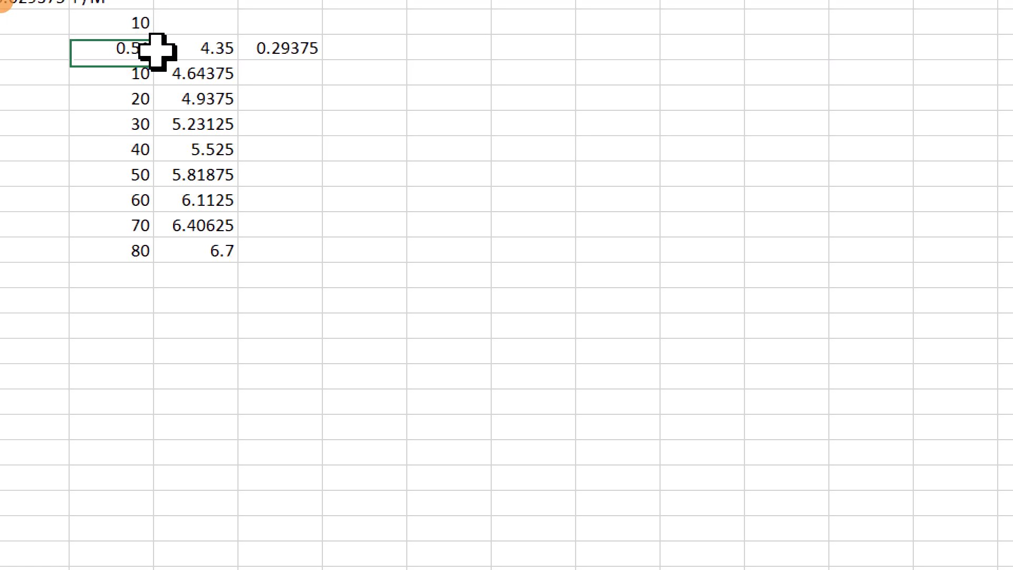
drag(158, 52, 208, 253)
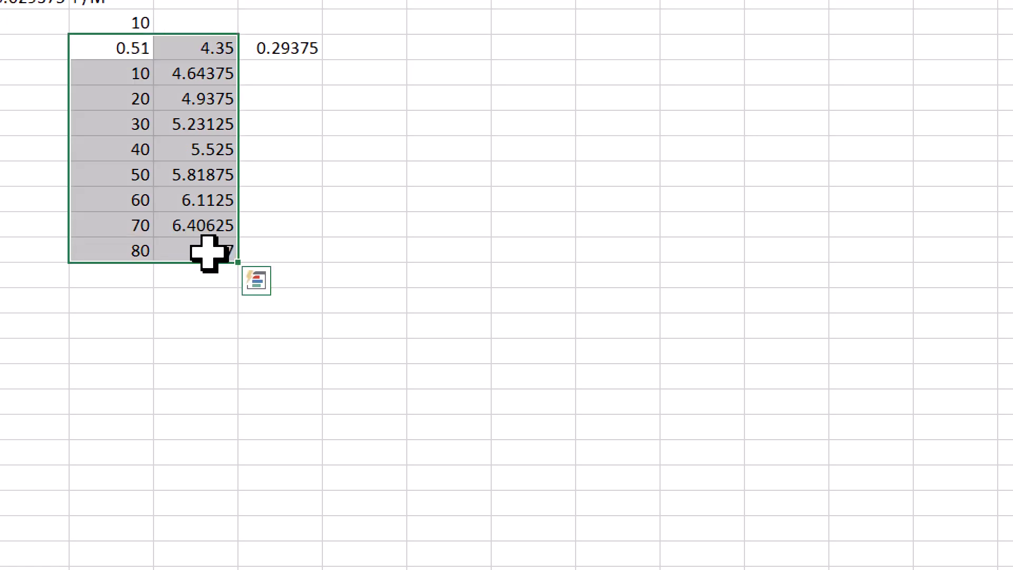
key(ctrl+c)
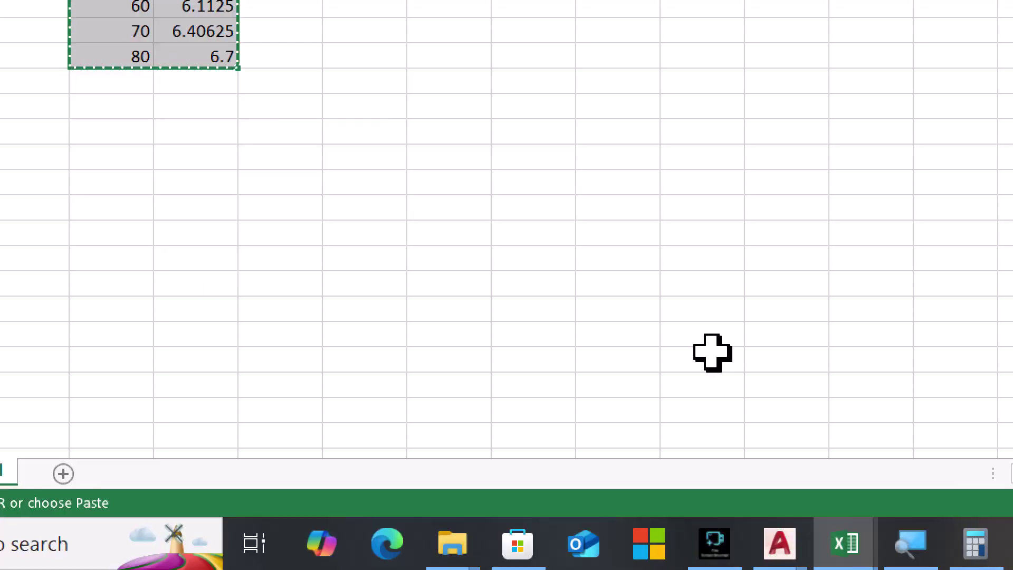
Switch to RAMP2.dwg in AutoCAD and paste the table as a Microsoft Excel Binary Worksheet in the empty area left of the slab layout.
click(780, 546)
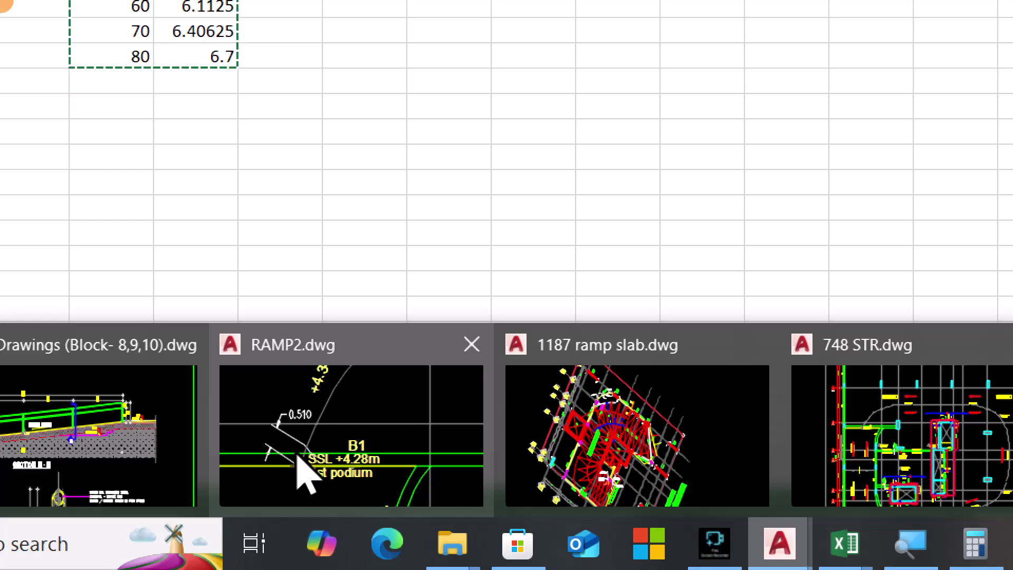
click(303, 474)
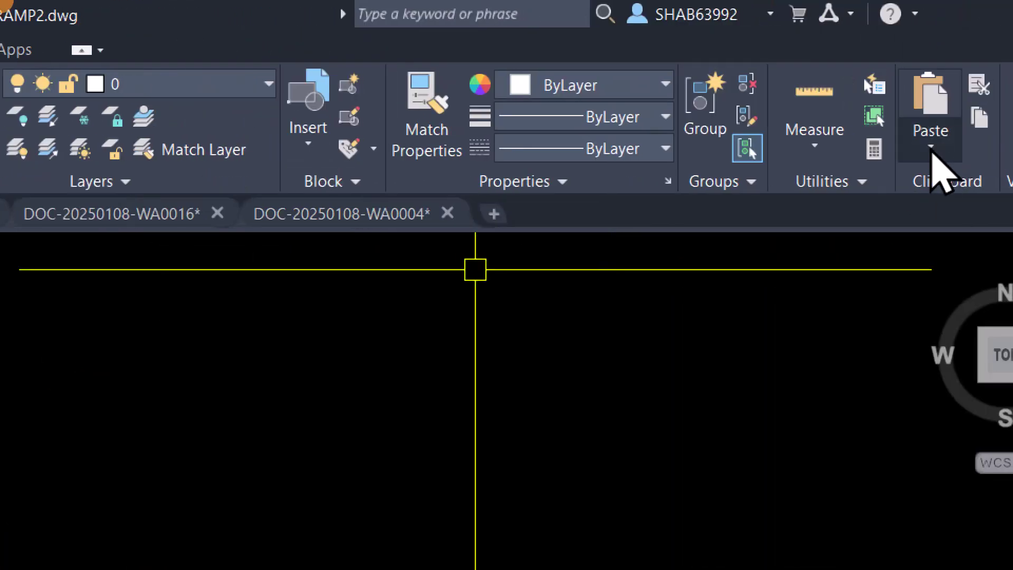
click(931, 148)
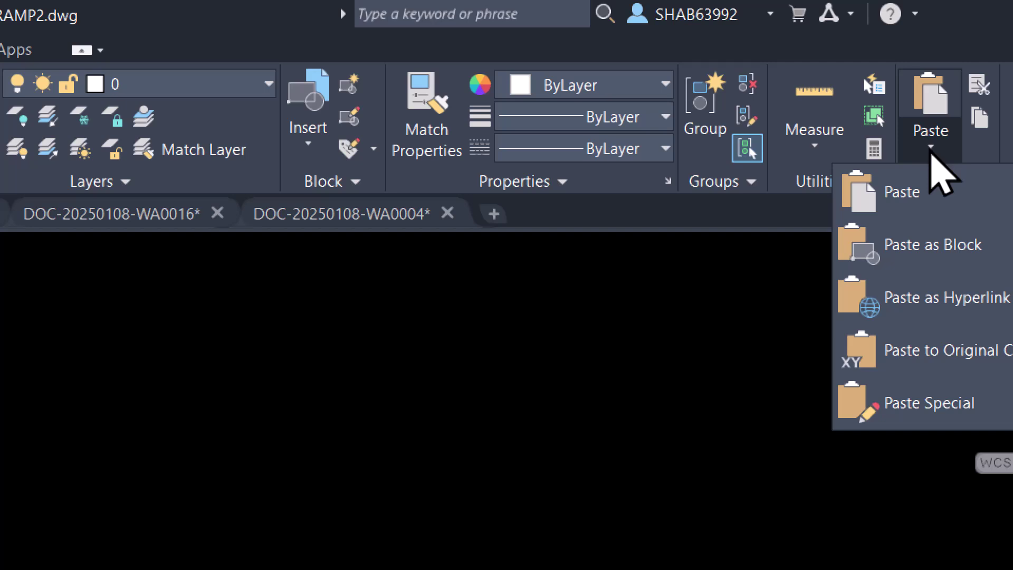
click(926, 402)
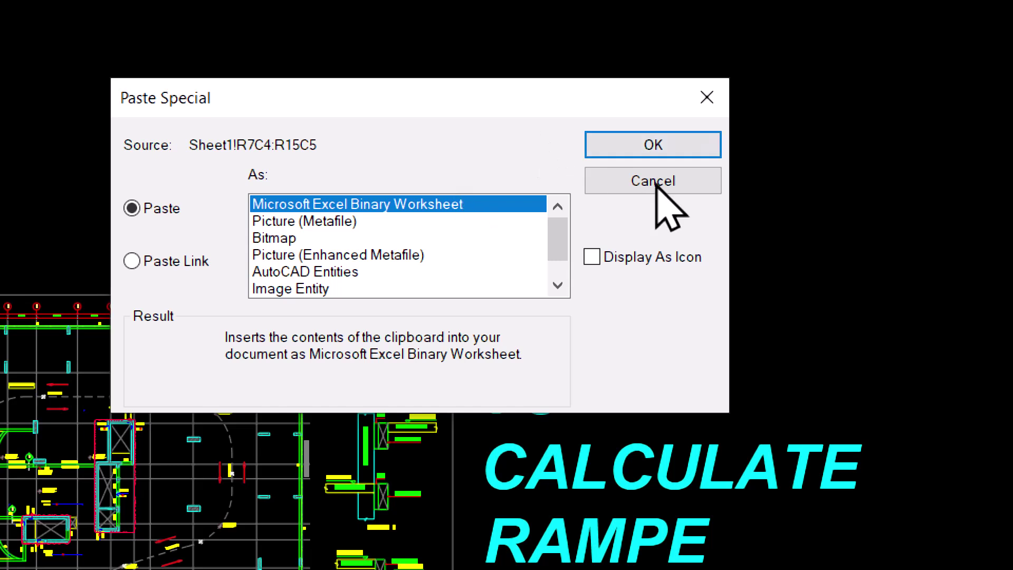
click(675, 144)
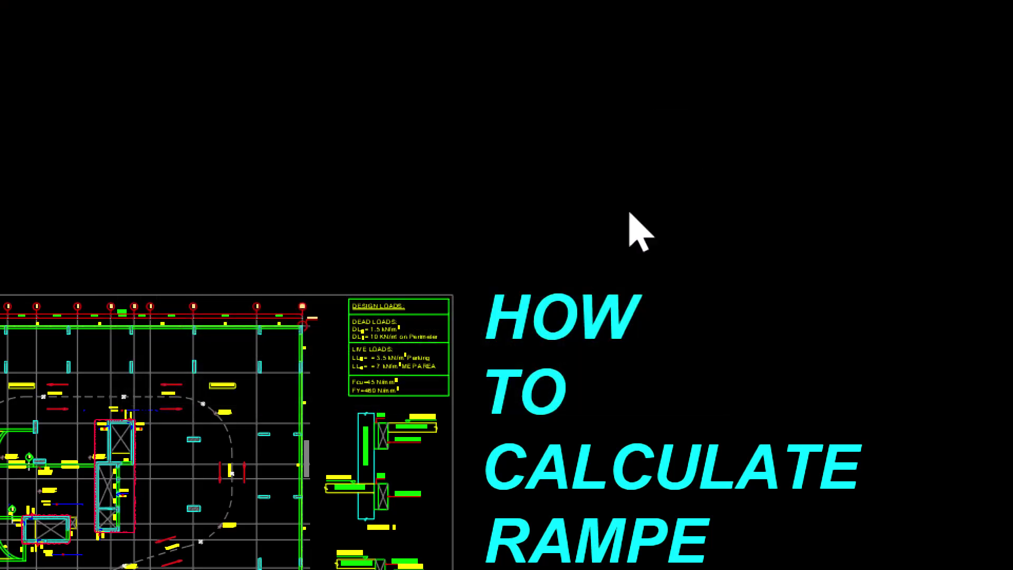
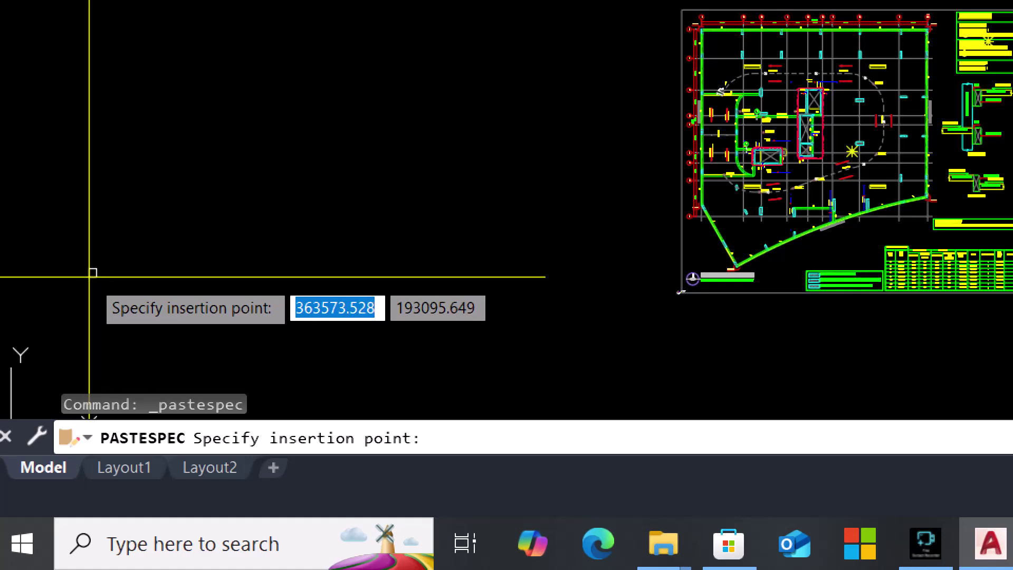
click(515, 111)
scroll(519, 113, up, 5)
scroll(500, 122, up, 8)
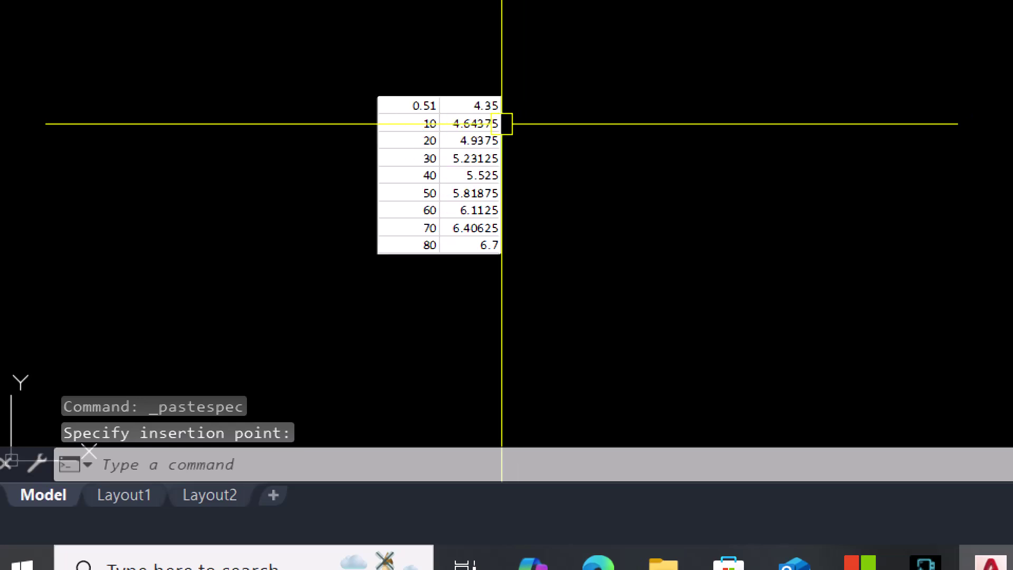
Copy the +4.35 level text from the ramp start to just above the division point marker beside the 3.0% slope label.
scroll(456, 137, down, 2)
scroll(456, 138, down, 8)
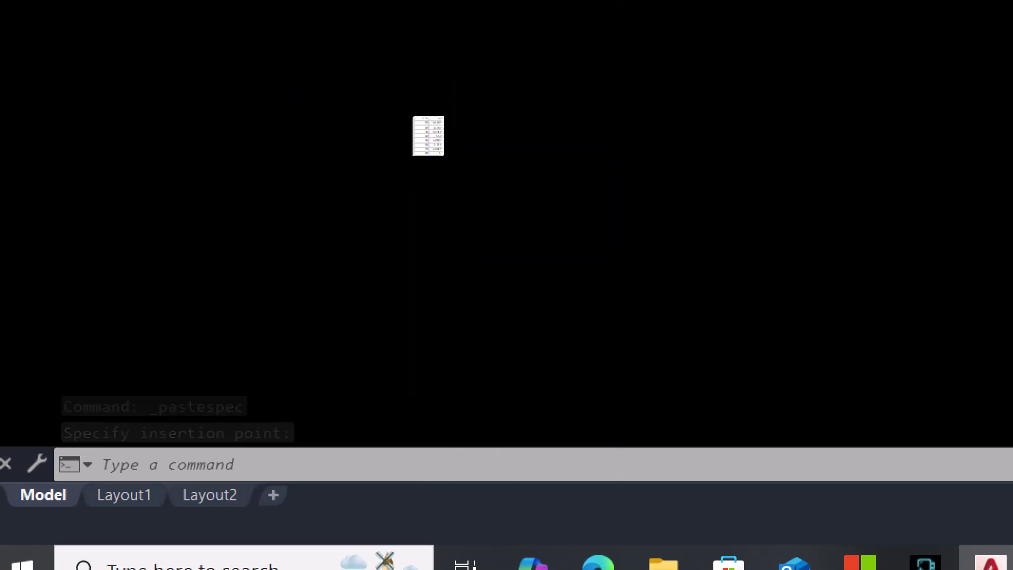
scroll(678, 203, down, 5)
scroll(722, 203, up, 2)
scroll(722, 204, up, 8)
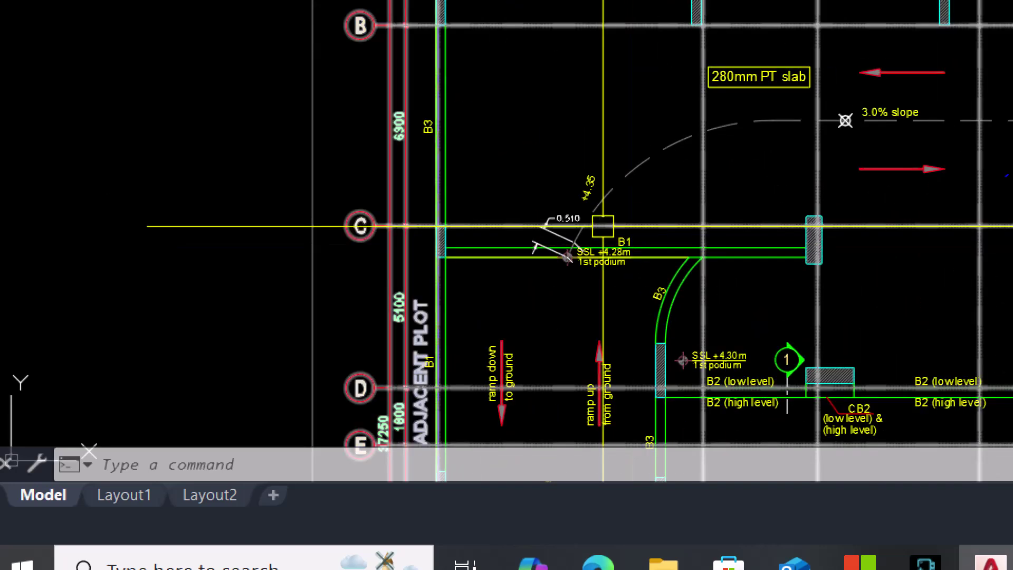
scroll(567, 256, up, 4)
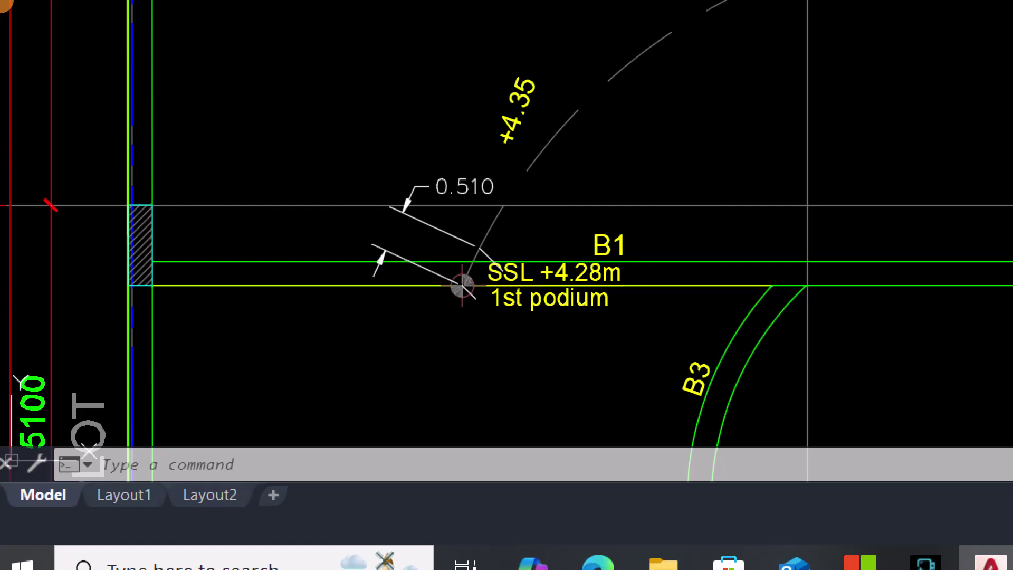
click(512, 113)
text(co)
key(Return)
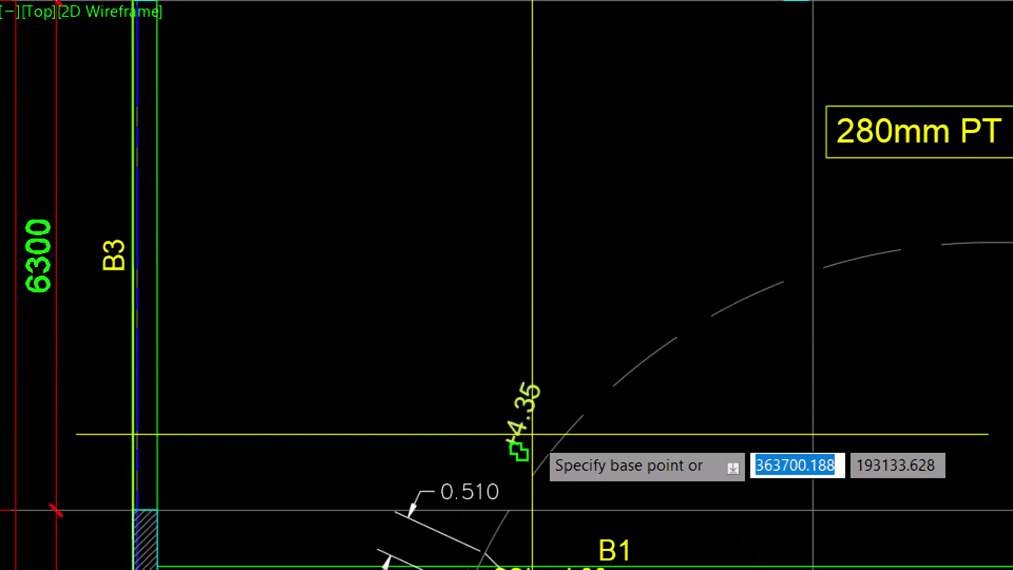
click(524, 443)
scroll(598, 452, down, 4)
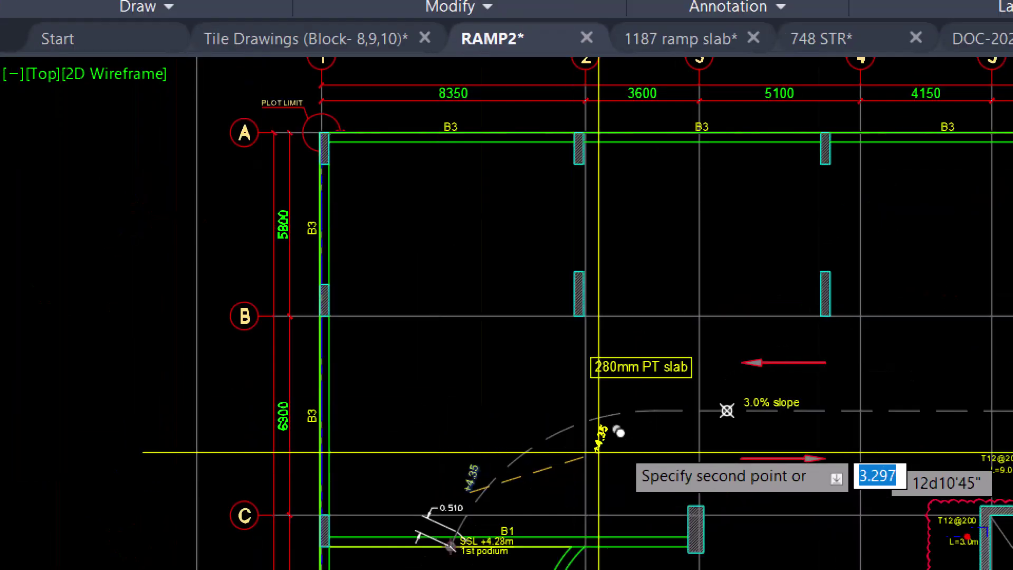
scroll(727, 406, up, 8)
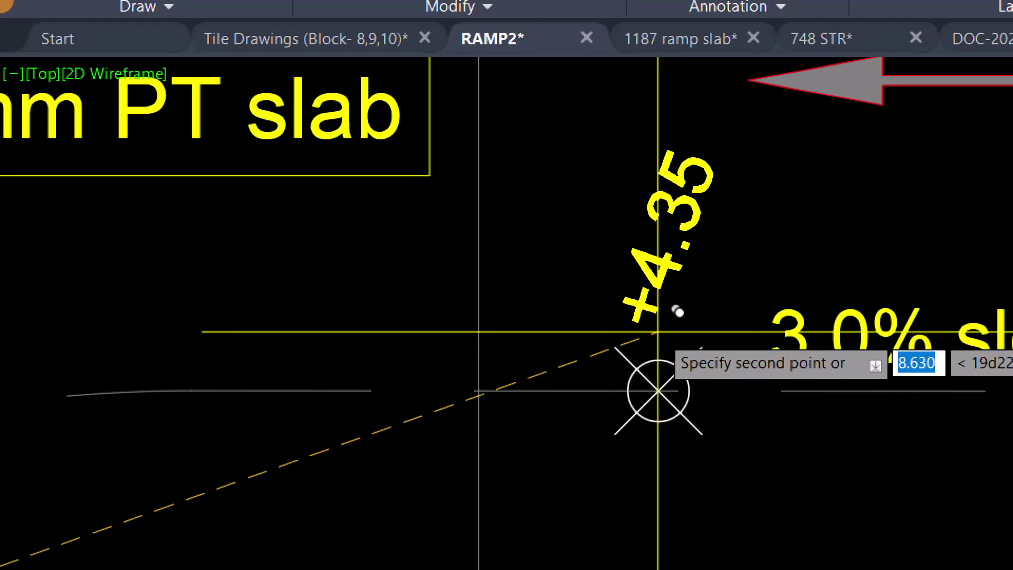
click(656, 331)
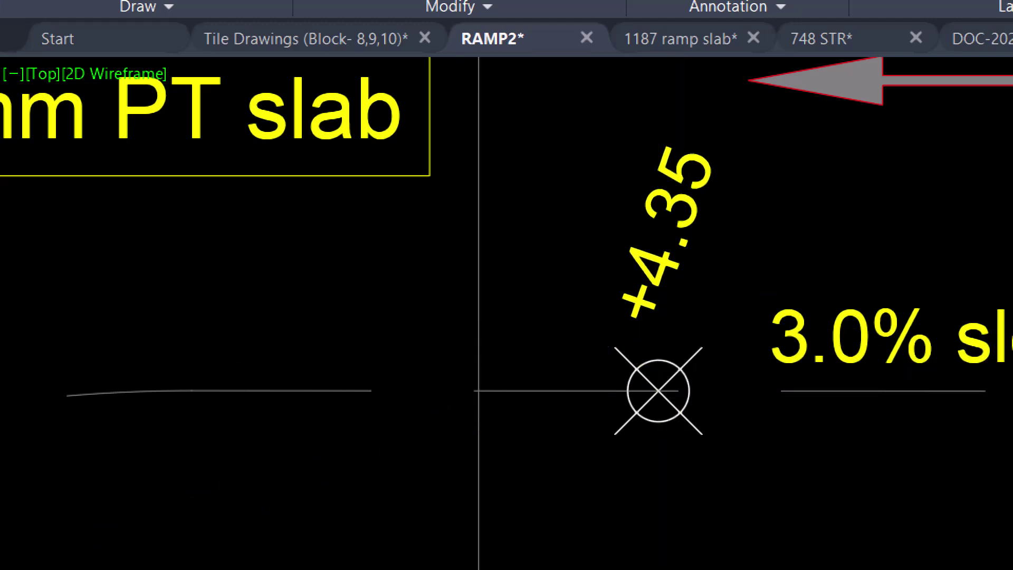
Change the copied +4.35 text above the division point marker beside the 3.0% slope label to 10M.
click(648, 272)
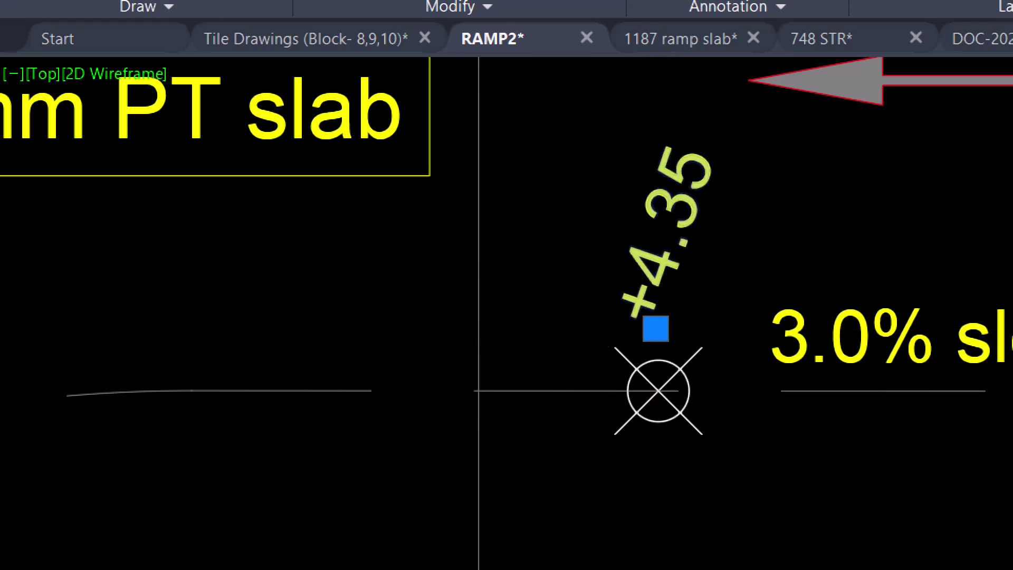
double_click(648, 271)
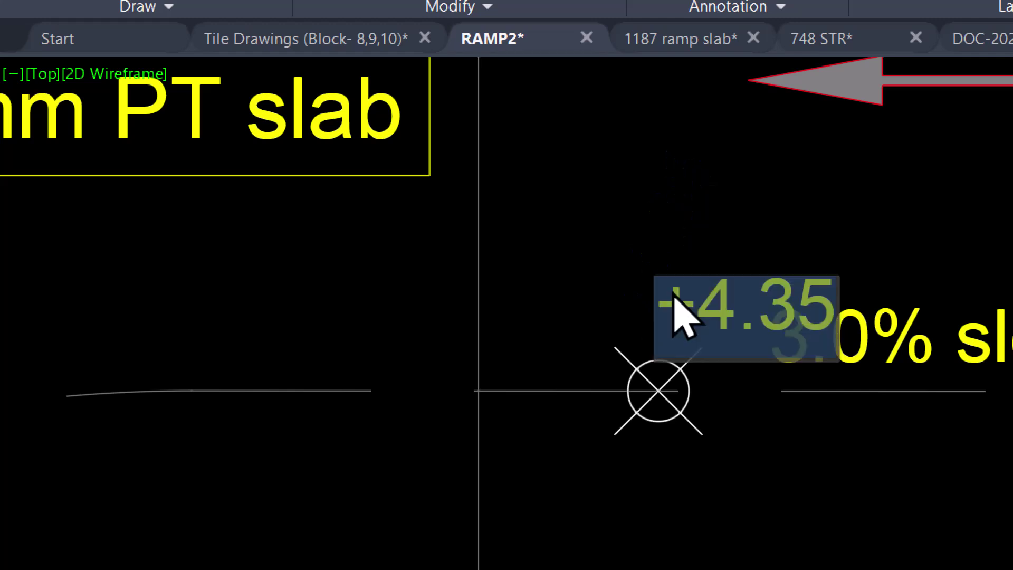
text(1)
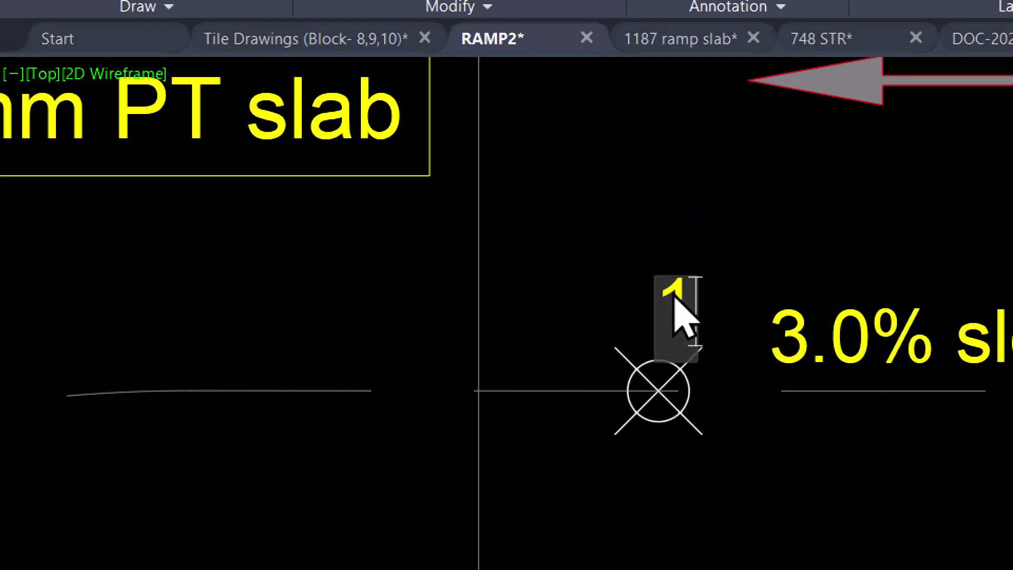
text(0M)
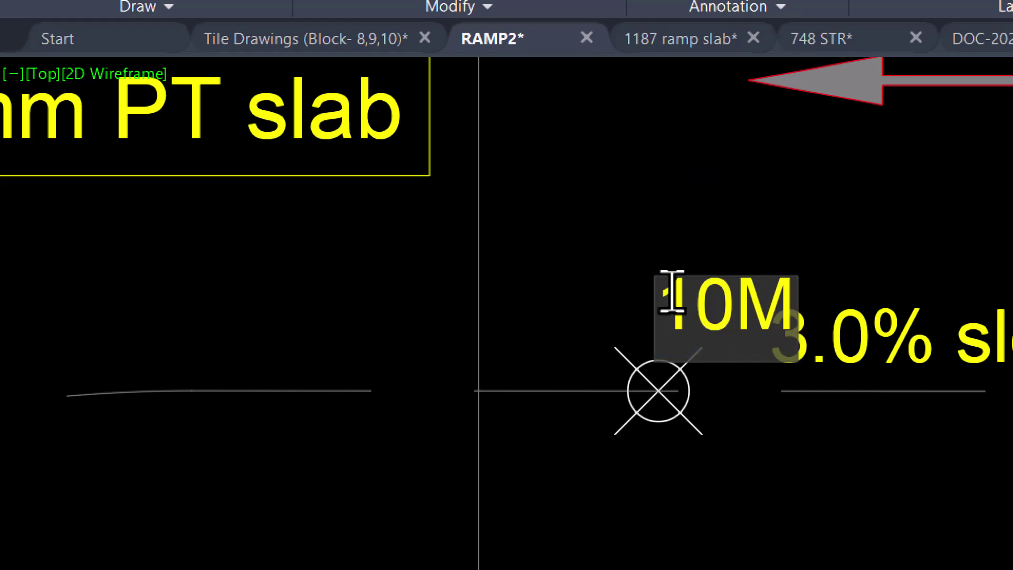
click(666, 220)
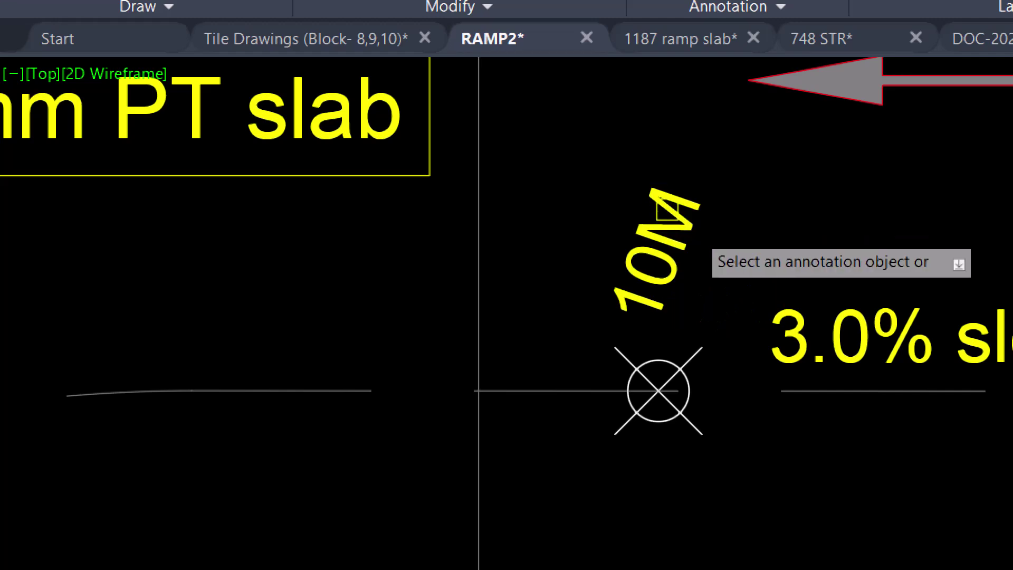
key(Escape)
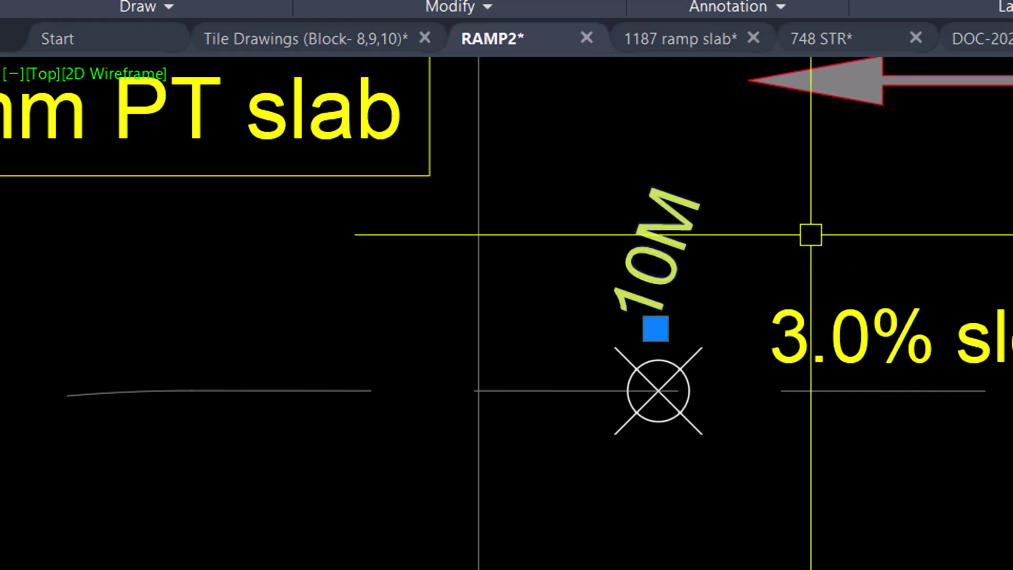
Copy the 10M text to a spot just beside it, between the original and the 3.0% slope label.
text(so)
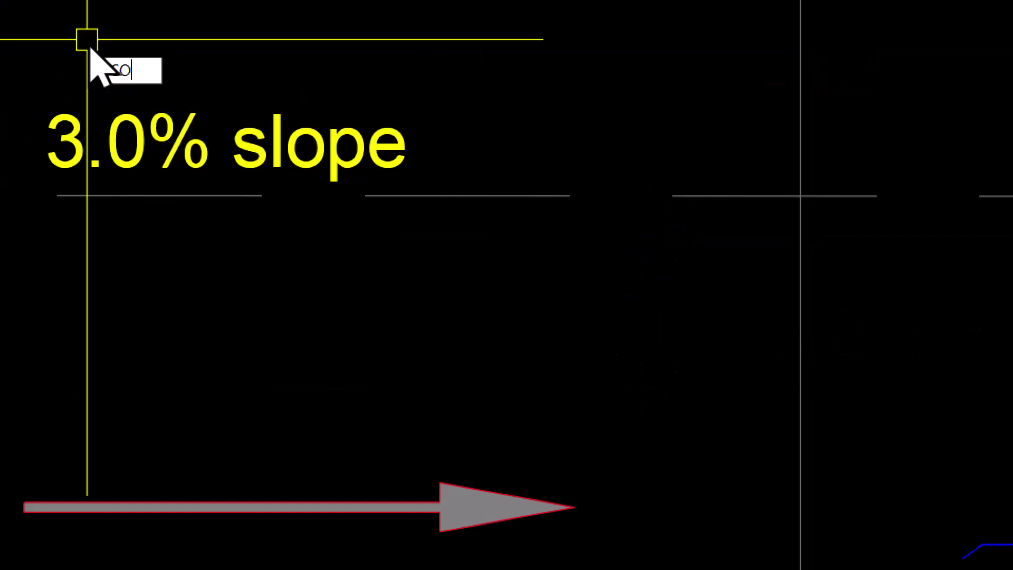
key(Return)
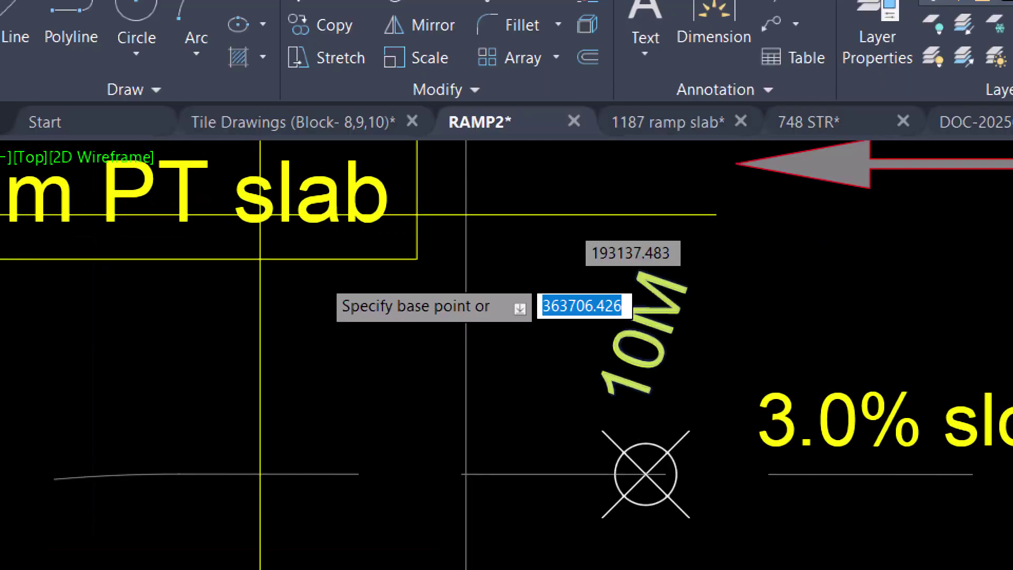
click(656, 344)
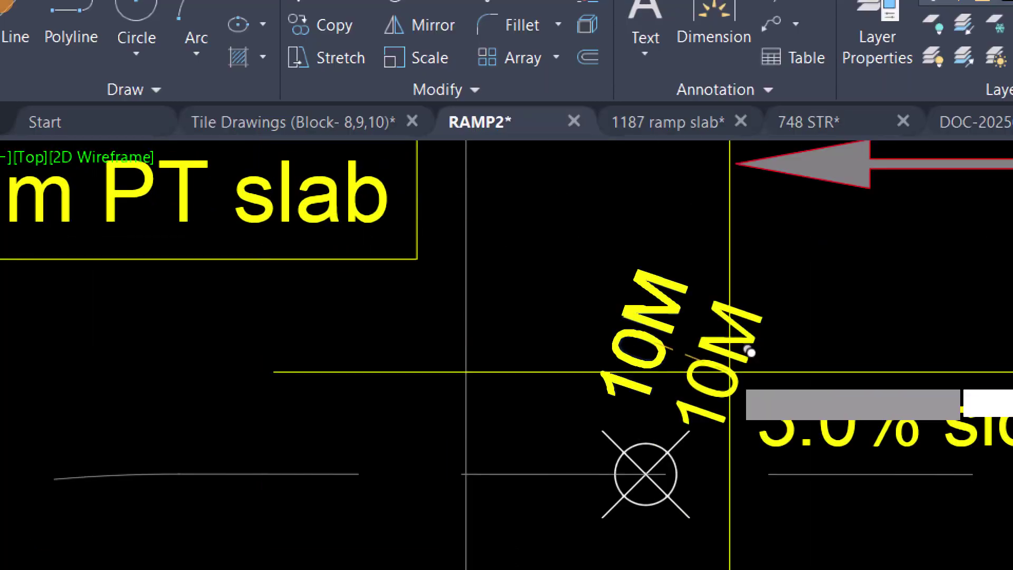
click(728, 373)
Look up the 10 m level in the pasted Excel table and change the second 10M text to 4.643.
double_click(727, 375)
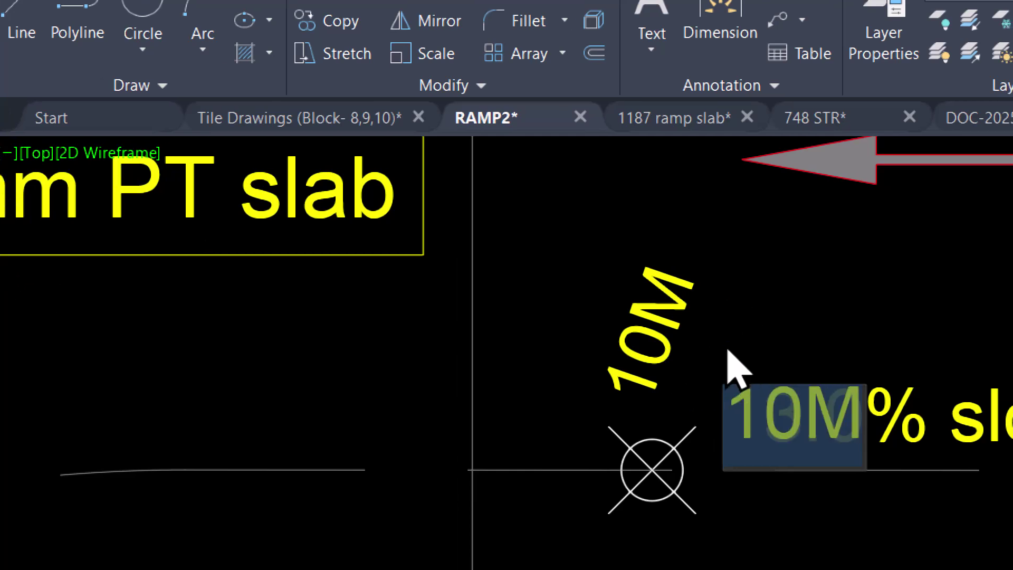
click(737, 369)
scroll(785, 368, down, 10)
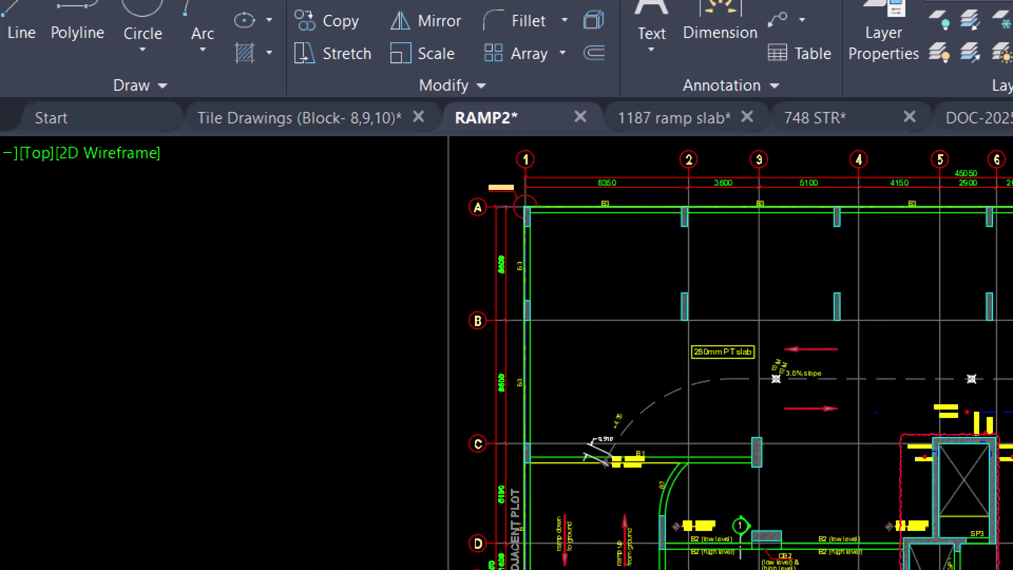
scroll(692, 359, down, 4)
scroll(791, 373, down, 6)
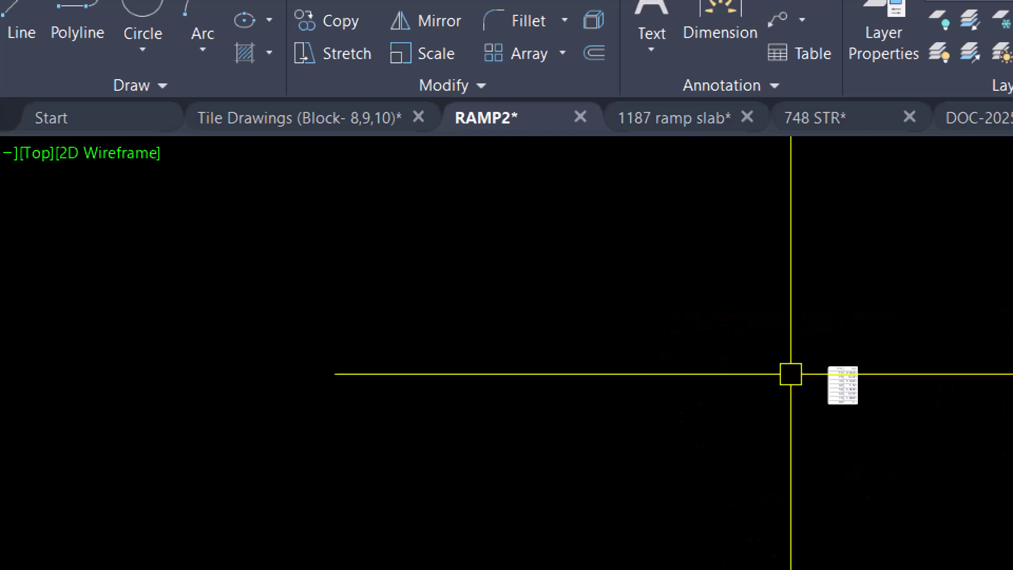
scroll(918, 389, up, 4)
scroll(653, 350, up, 4)
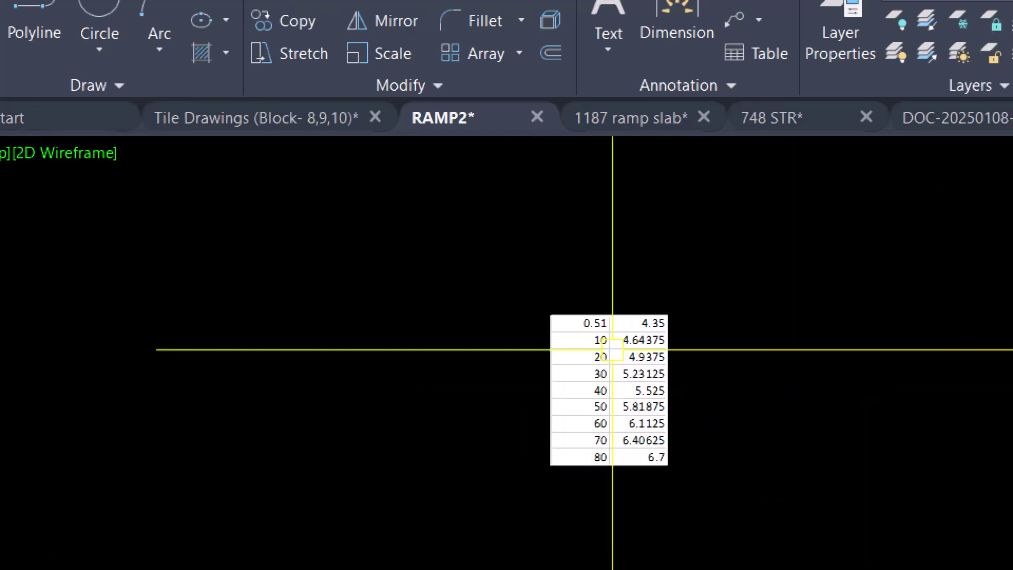
scroll(468, 359, down, 5)
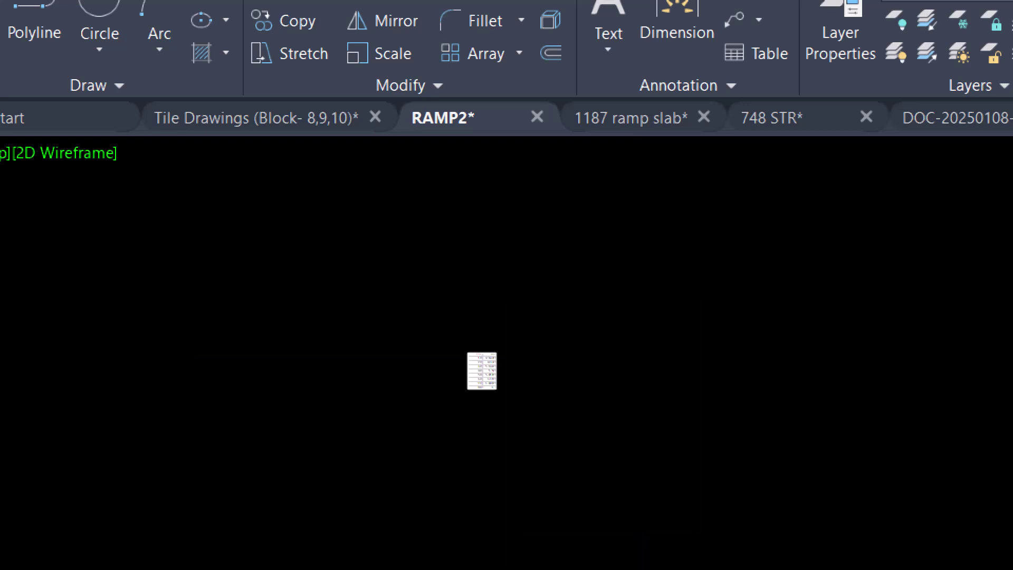
scroll(580, 375, up, 5)
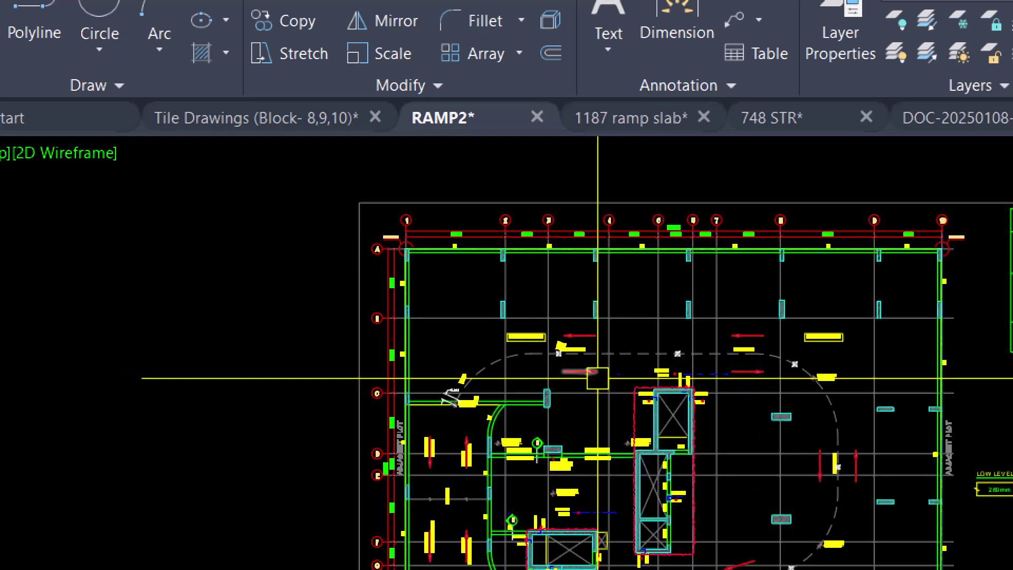
scroll(564, 345, up, 3)
scroll(567, 347, up, 6)
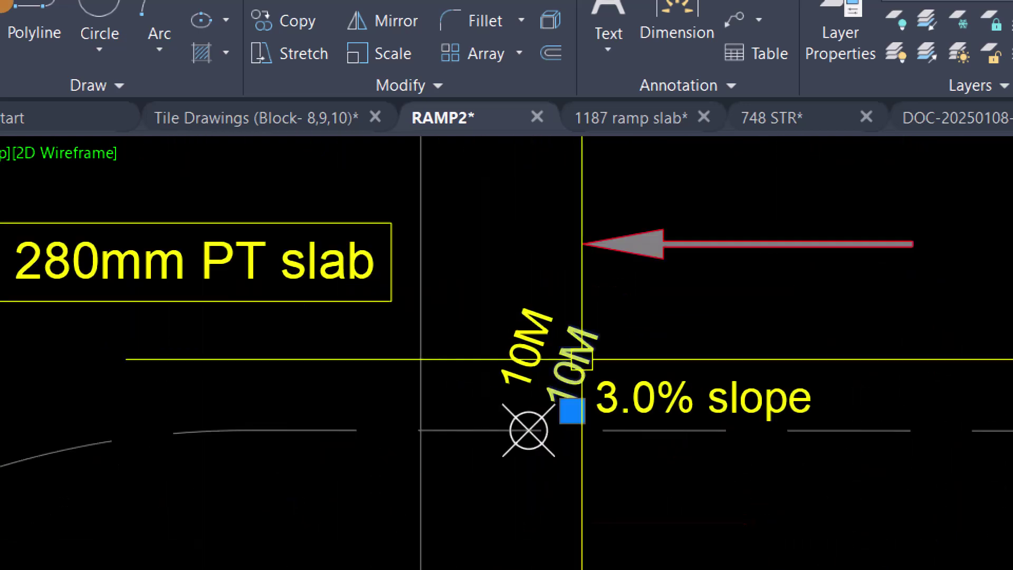
click(572, 411)
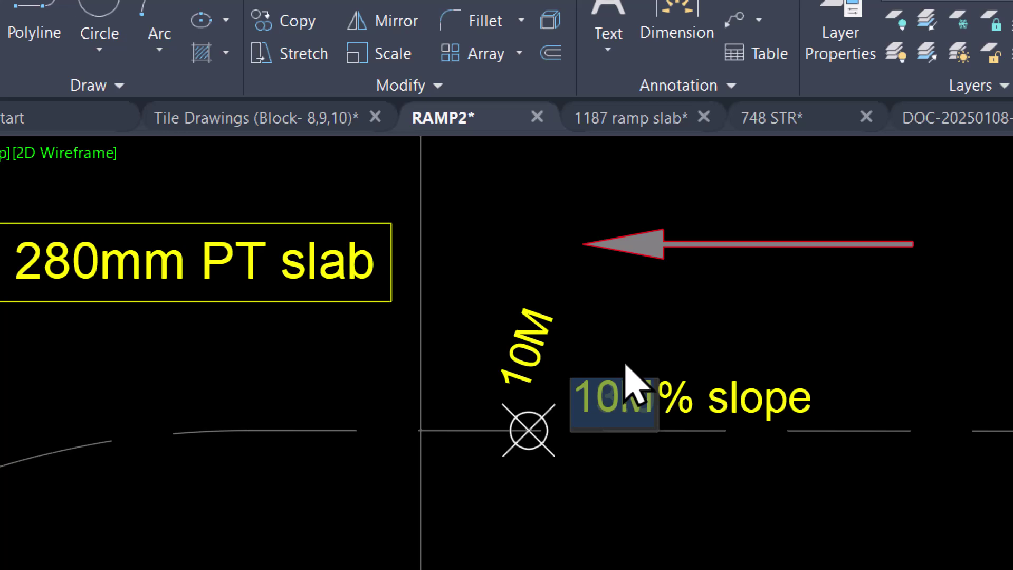
text(4.643)
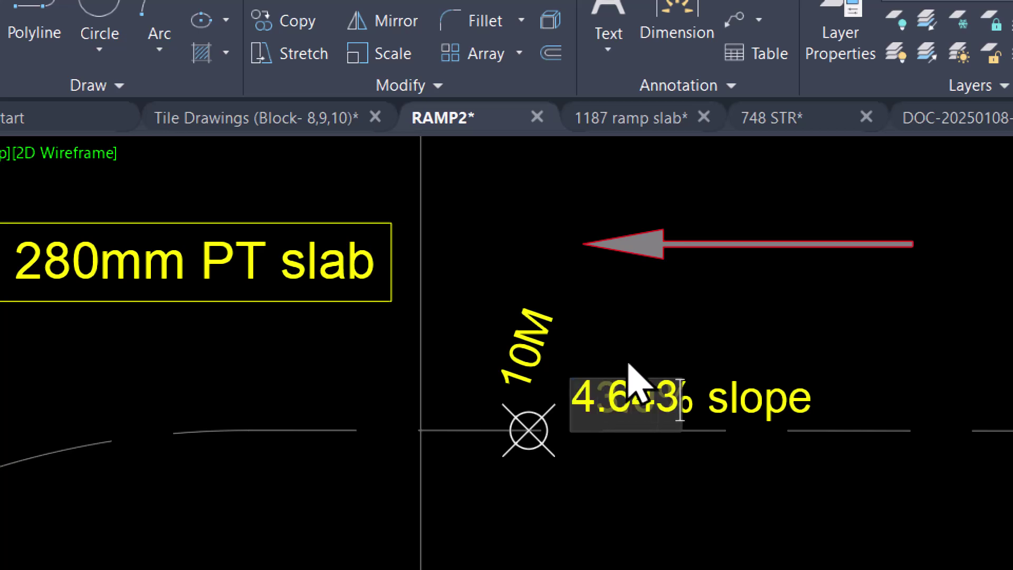
key(Return)
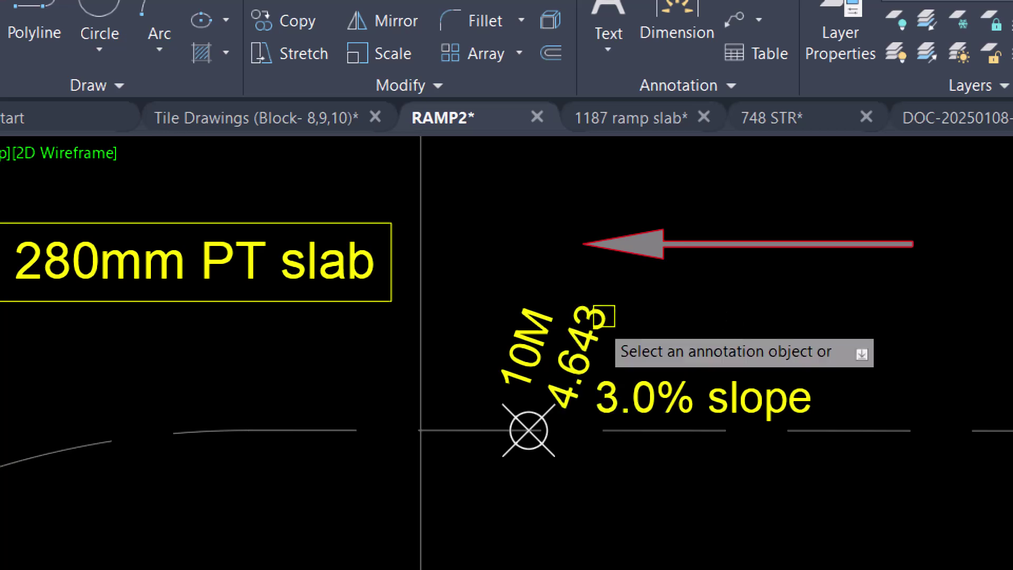
Examine the remaining division point markers and the 1st podium SSL labels along the dashed ramp centreline.
scroll(543, 468, up, 2)
scroll(543, 468, up, 2)
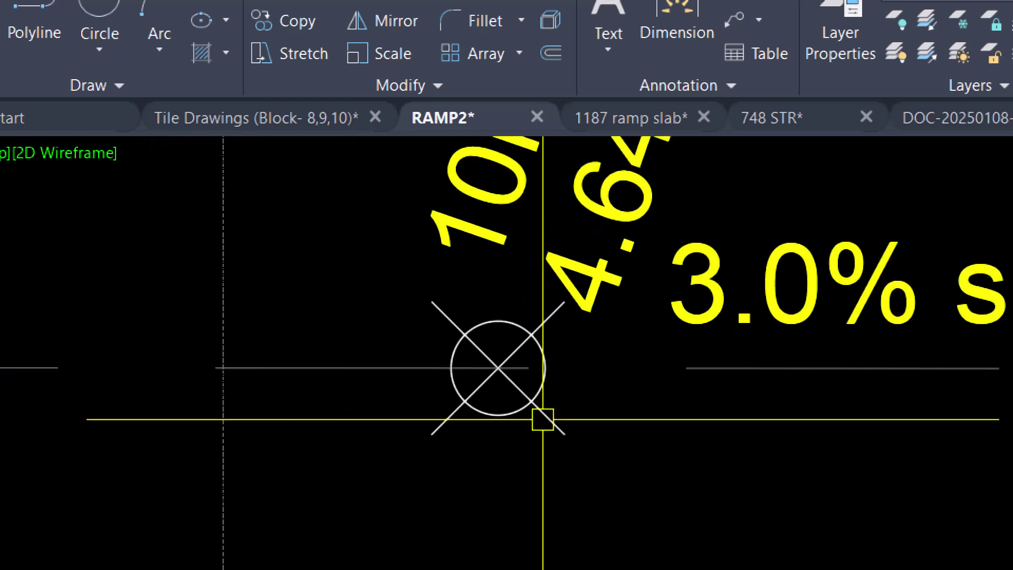
drag(532, 381, 468, 521)
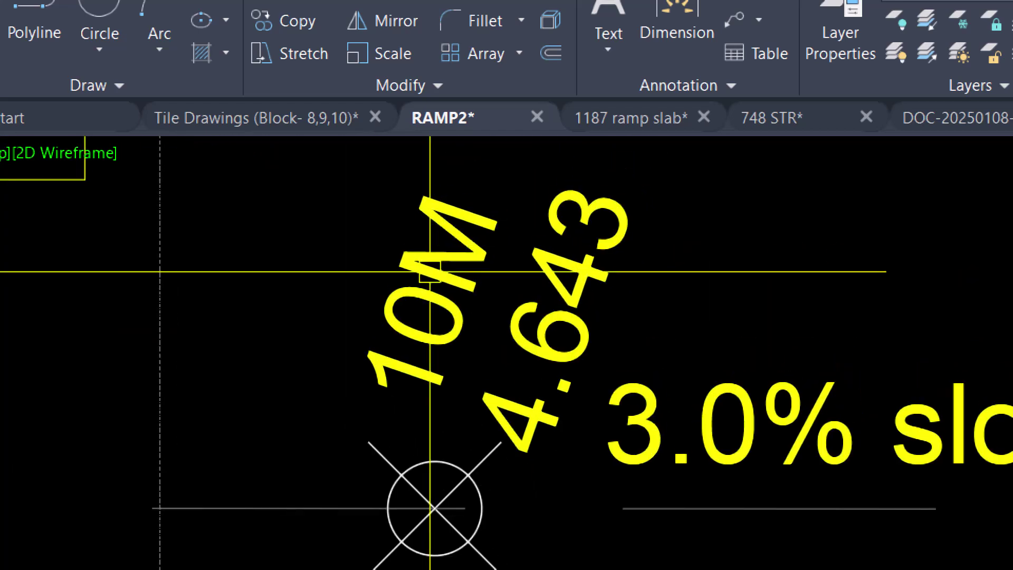
scroll(429, 272, down, 12)
scroll(467, 377, up, 4)
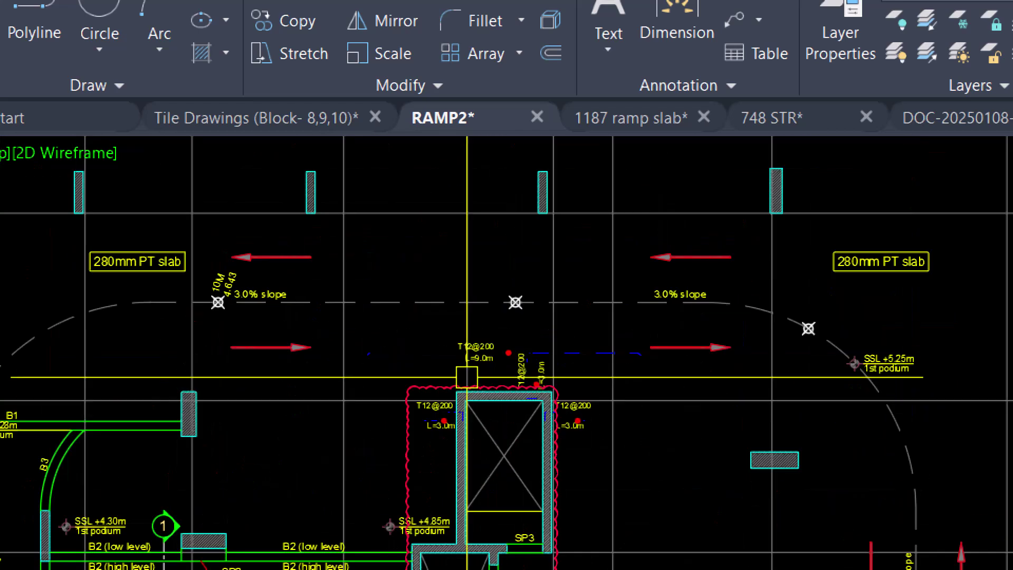
drag(828, 467, 760, 316)
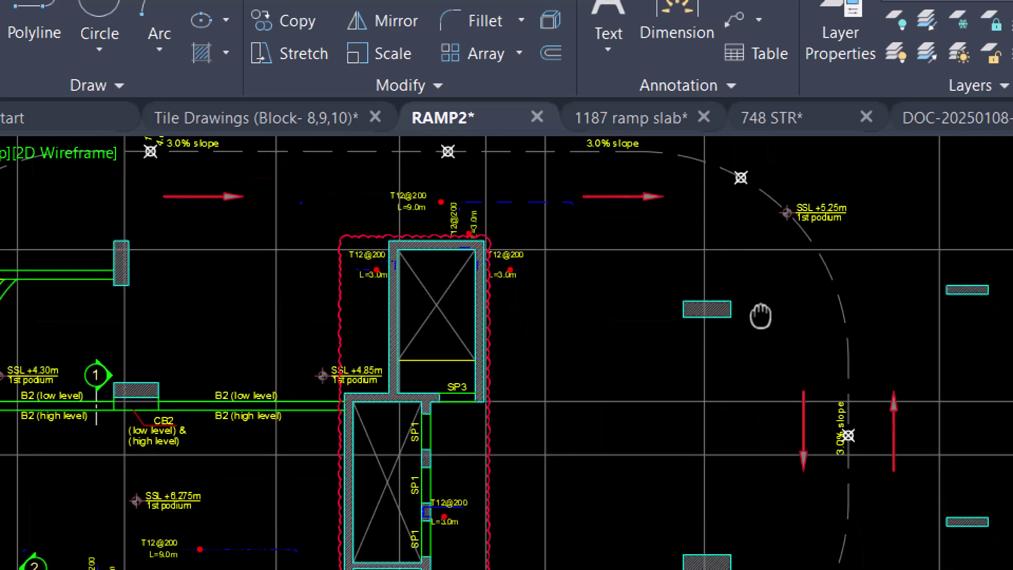
scroll(792, 304, down, 5)
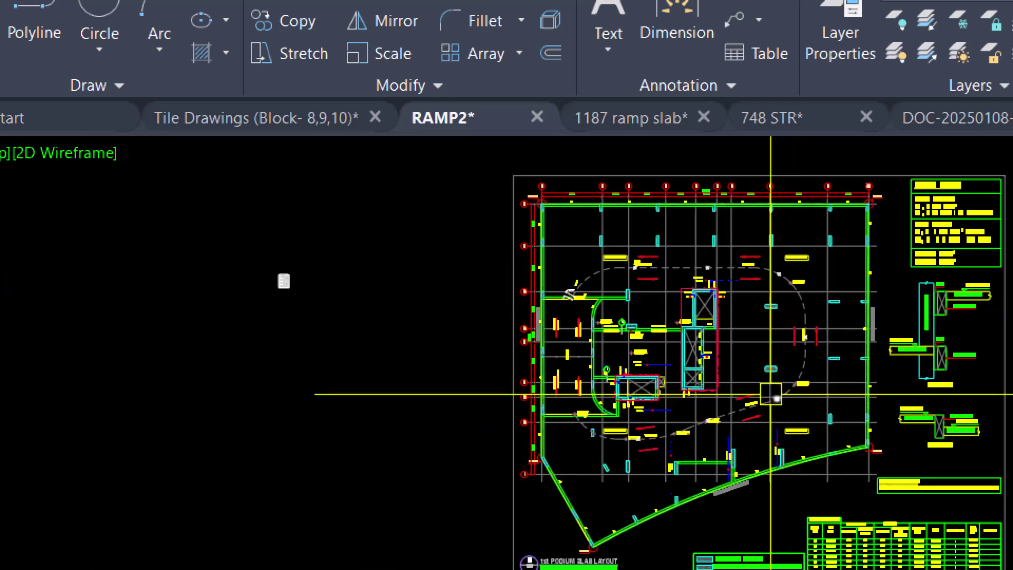
scroll(771, 393, up, 5)
scroll(485, 497, up, 2)
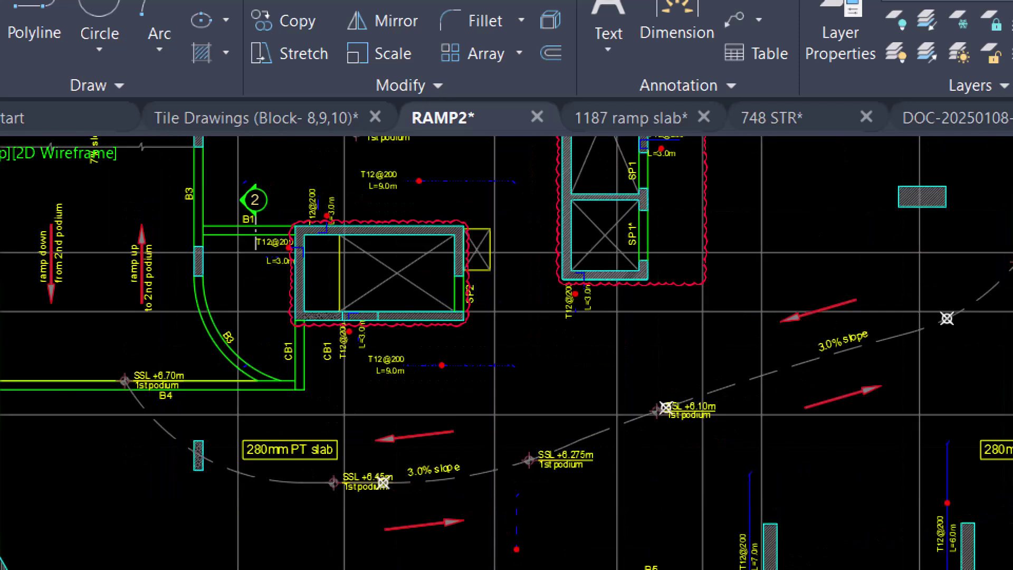
scroll(499, 500, up, 3)
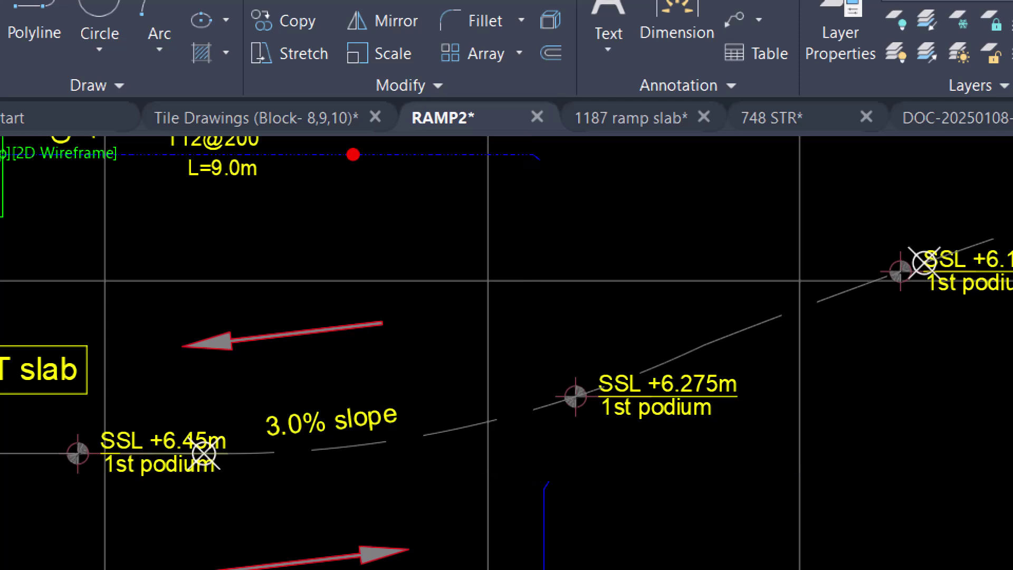
scroll(527, 468, down, 2)
scroll(564, 431, up, 4)
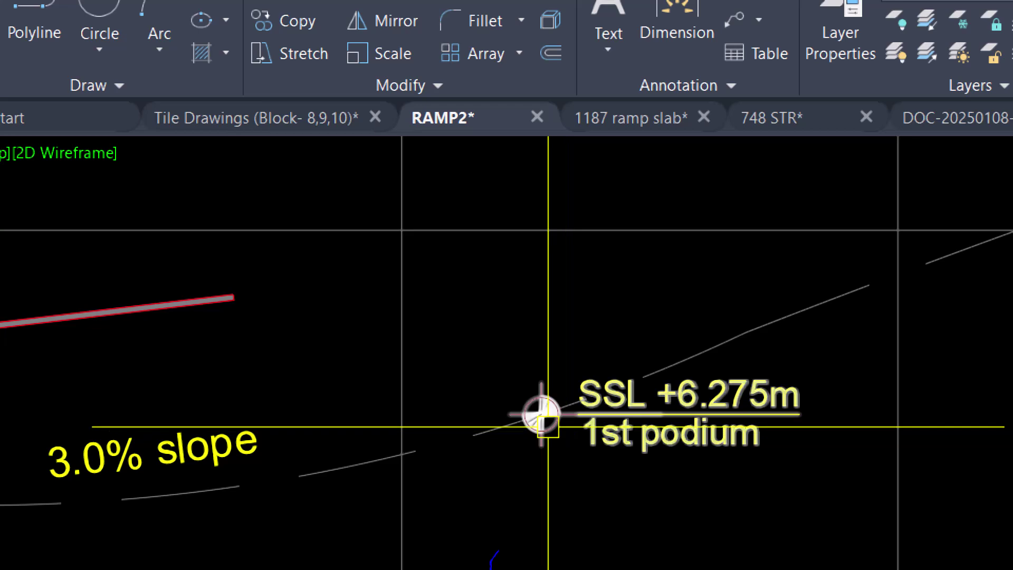
scroll(543, 422, down, 4)
scroll(543, 439, down, 5)
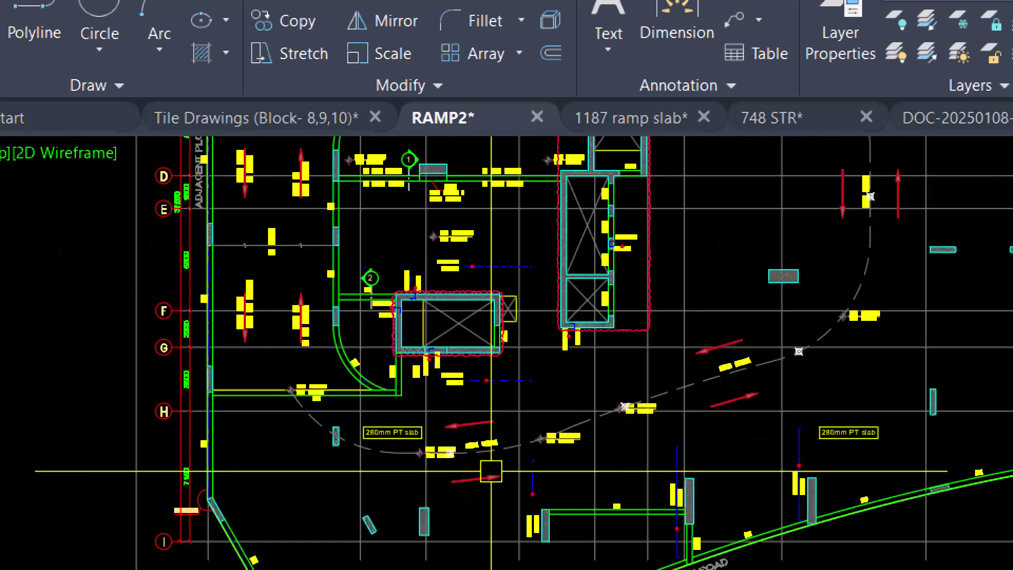
scroll(331, 362, down, 3)
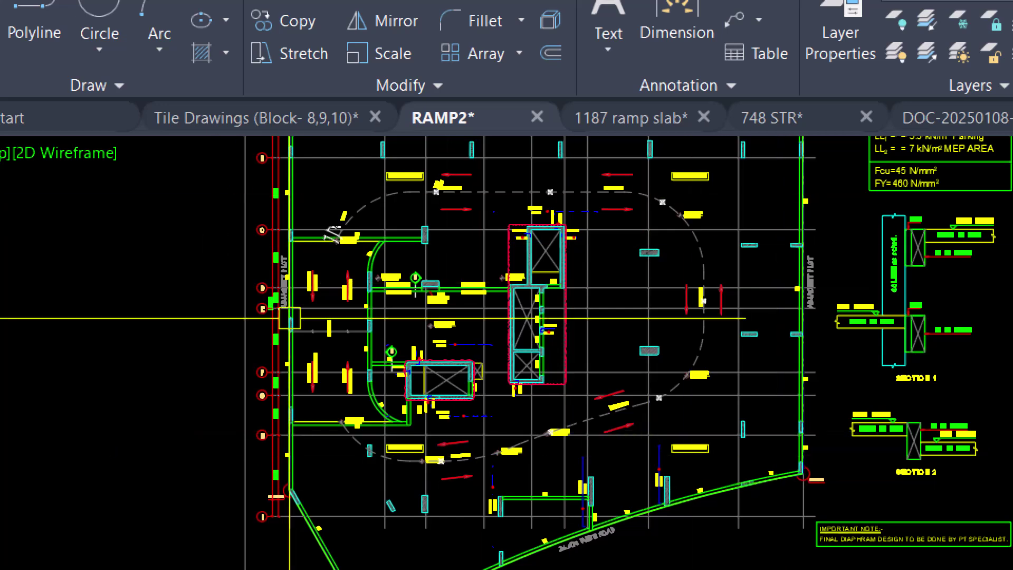
Review the 10M and 4.643 labels at the first division point, then the whole slab layout with the pasted table.
scroll(368, 177, up, 5)
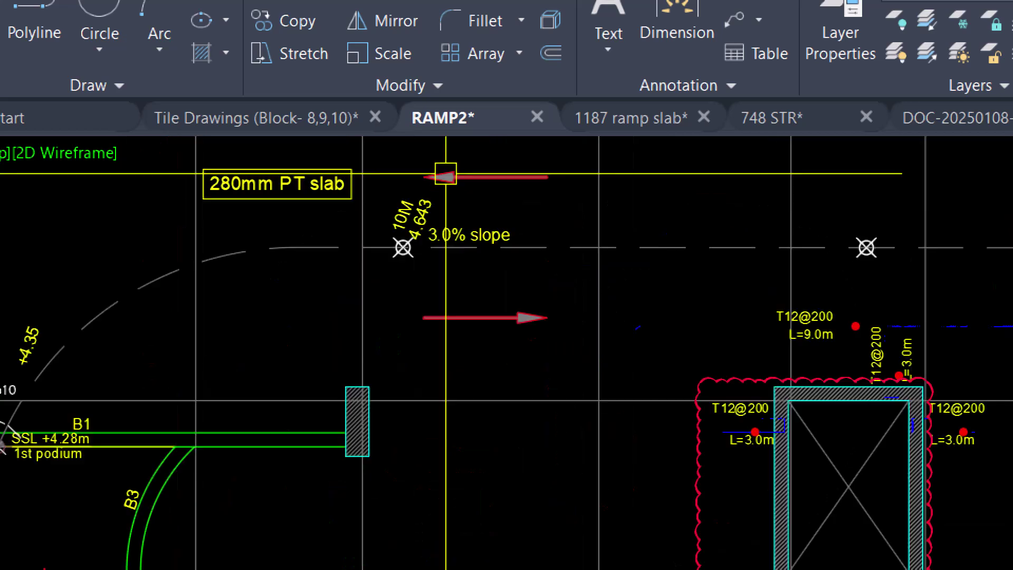
scroll(434, 222, up, 1)
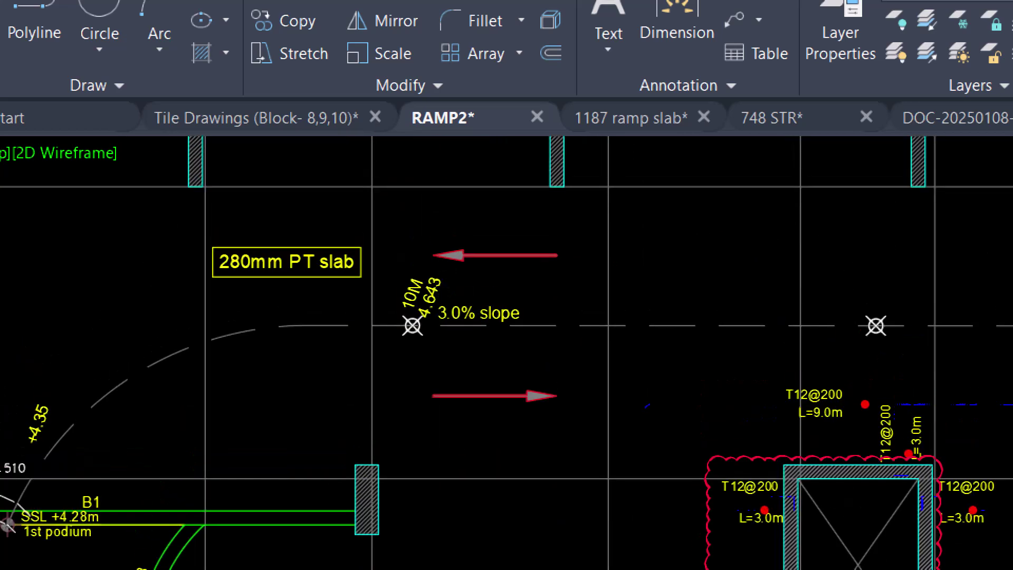
scroll(444, 264, up, 2)
scroll(444, 281, up, 2)
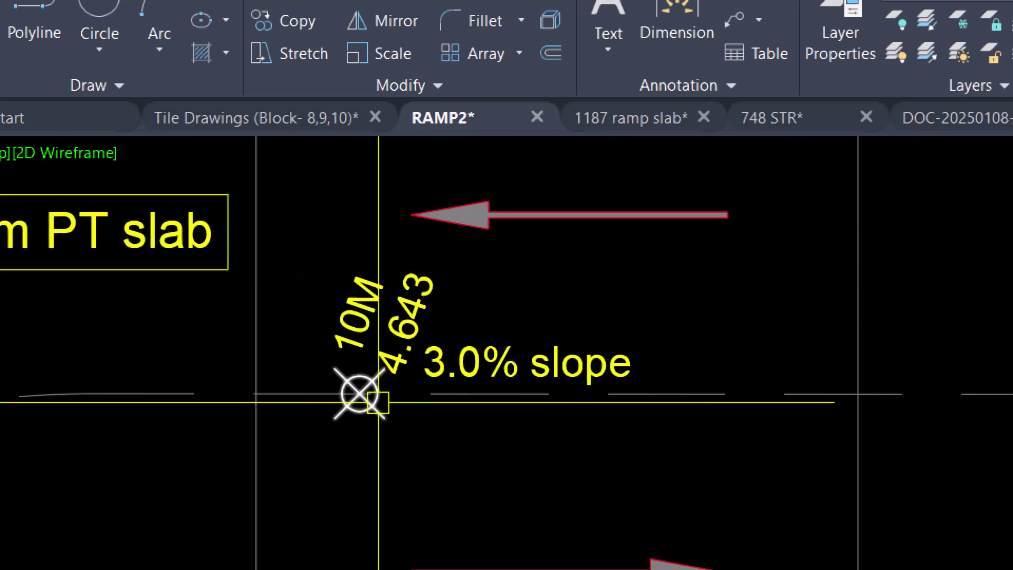
scroll(368, 402, up, 2)
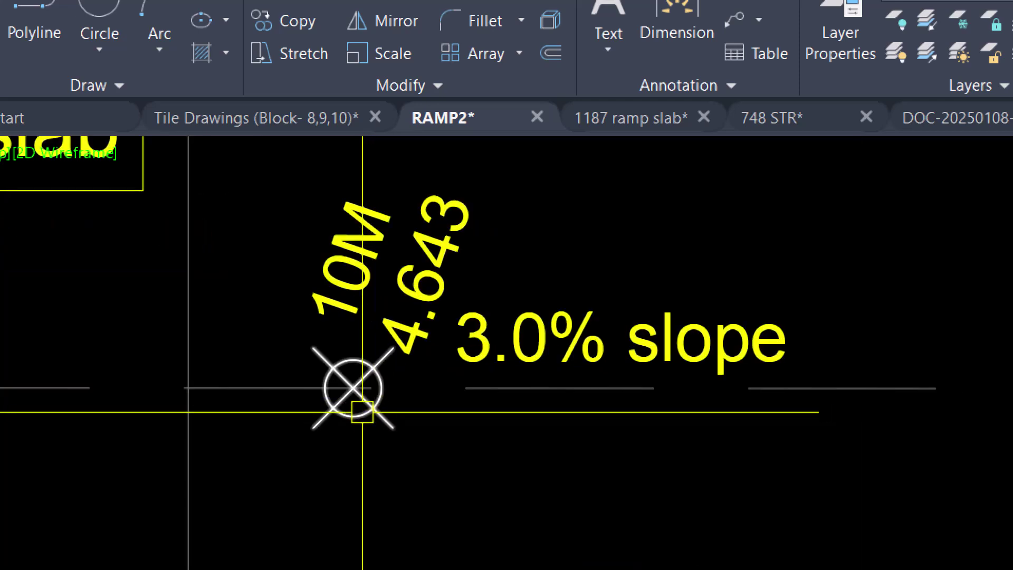
mouse_move(370, 409)
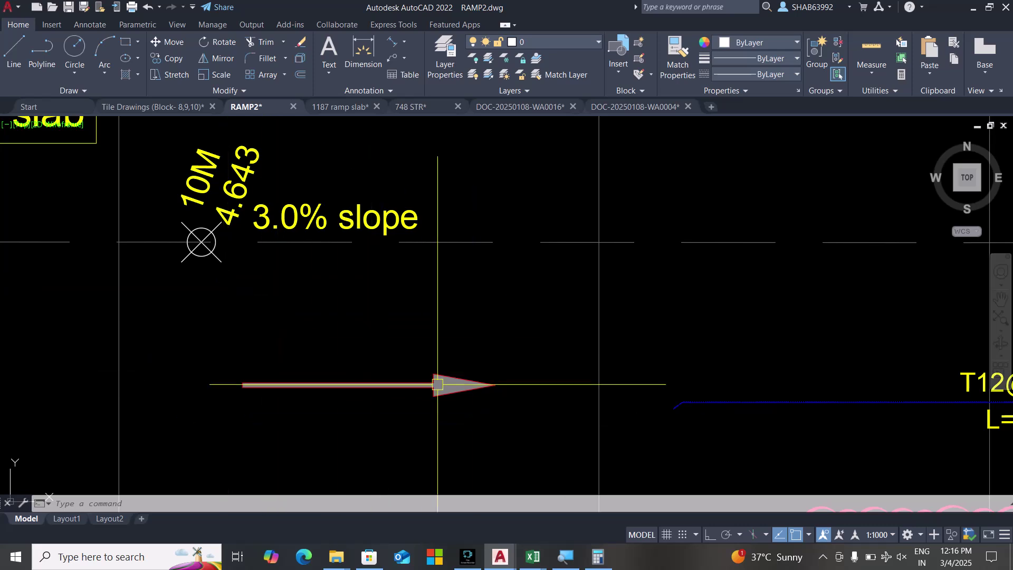
scroll(441, 378, down, 10)
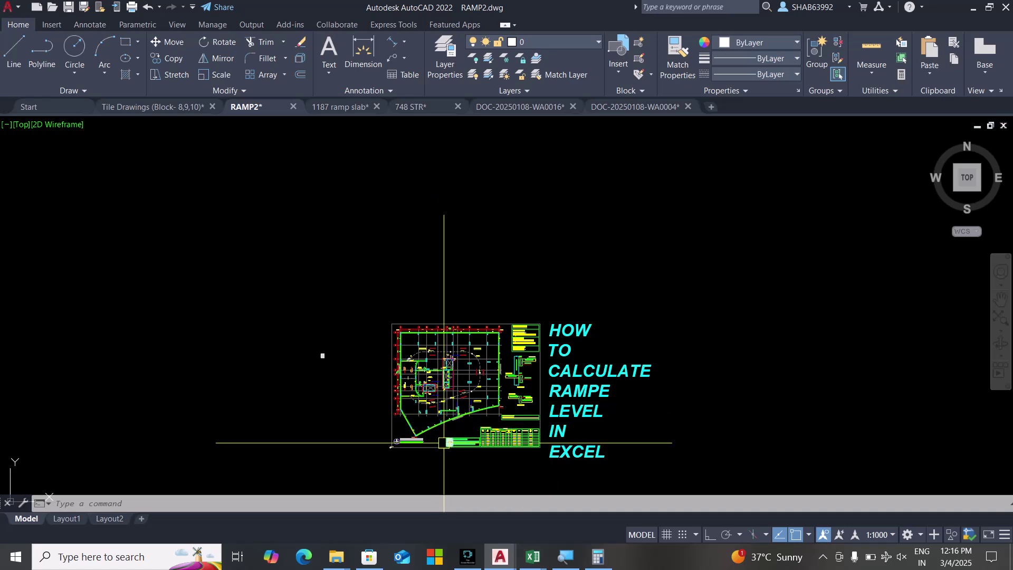
scroll(459, 468, up, 3)
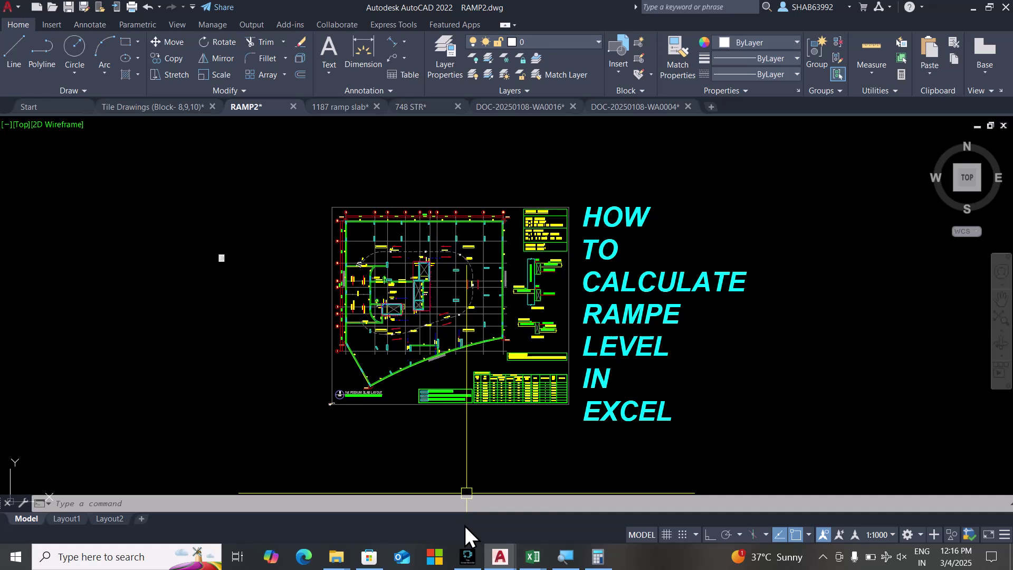
click(469, 560)
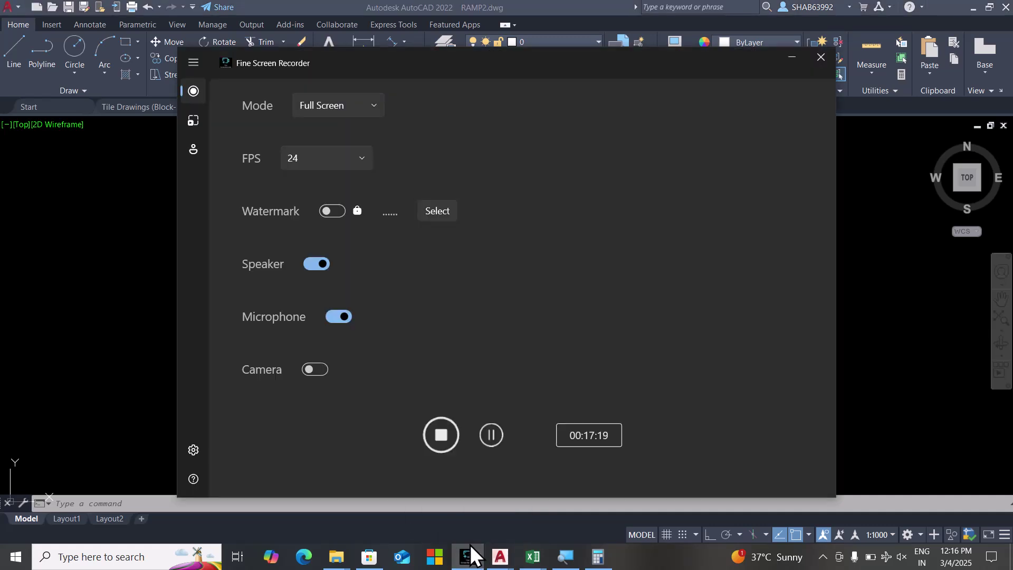